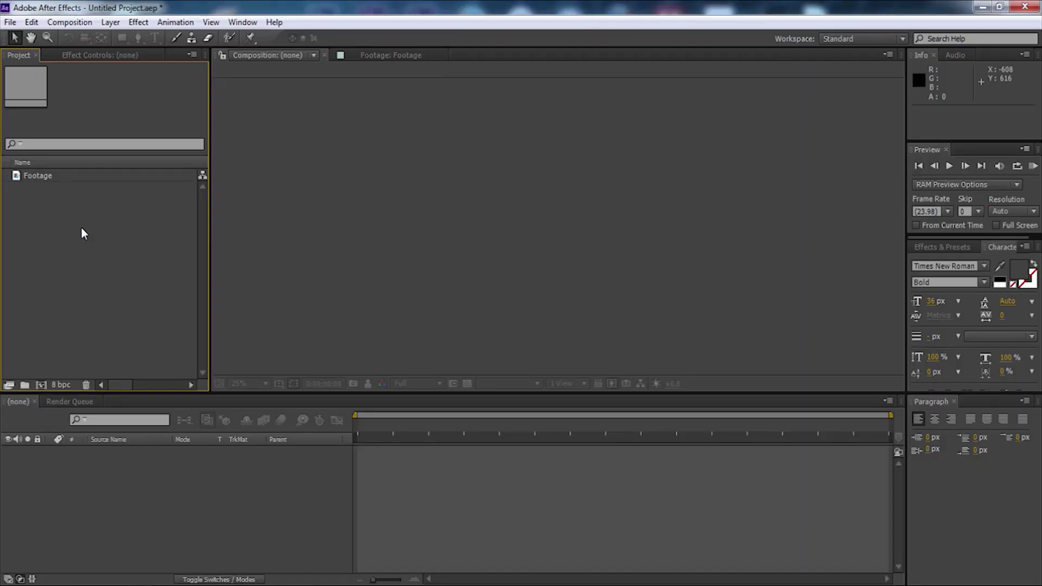
Create a composition from the Footage clip and set its height to 720 for a 1280x720 frame.
click(51, 176)
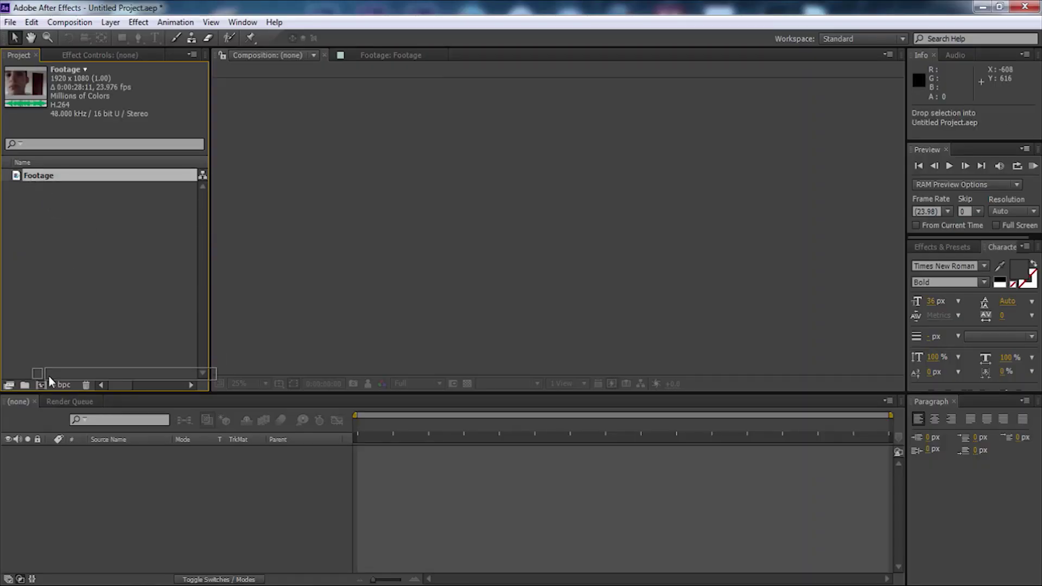
drag(50, 377, 42, 384)
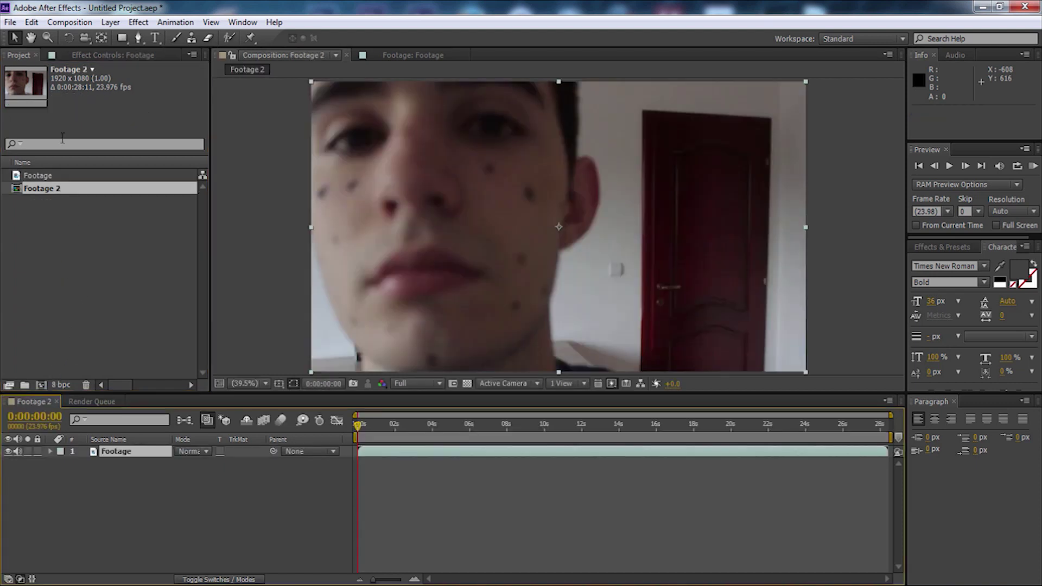
click(57, 22)
click(111, 59)
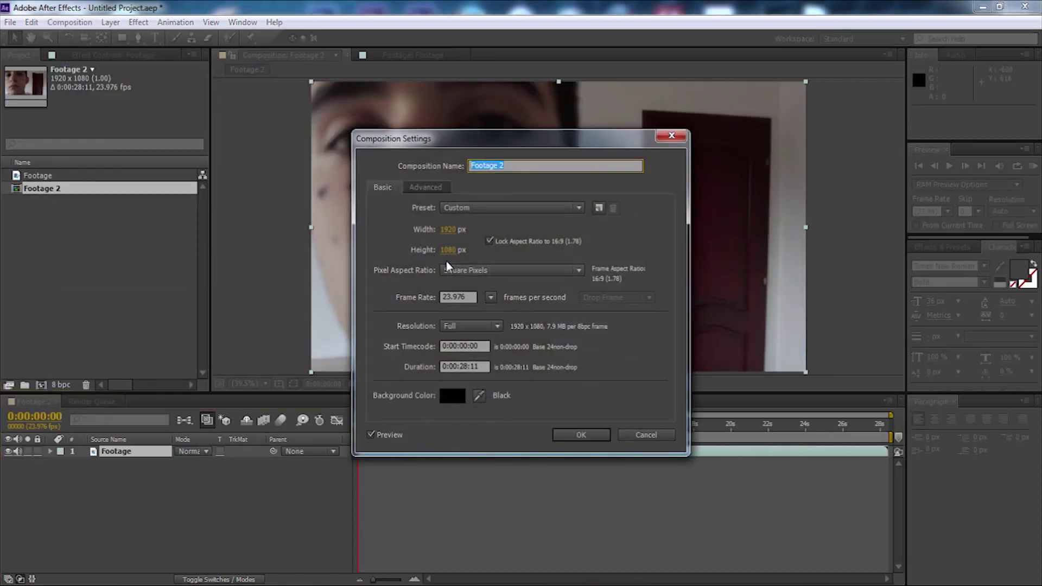
click(450, 249)
text(720)
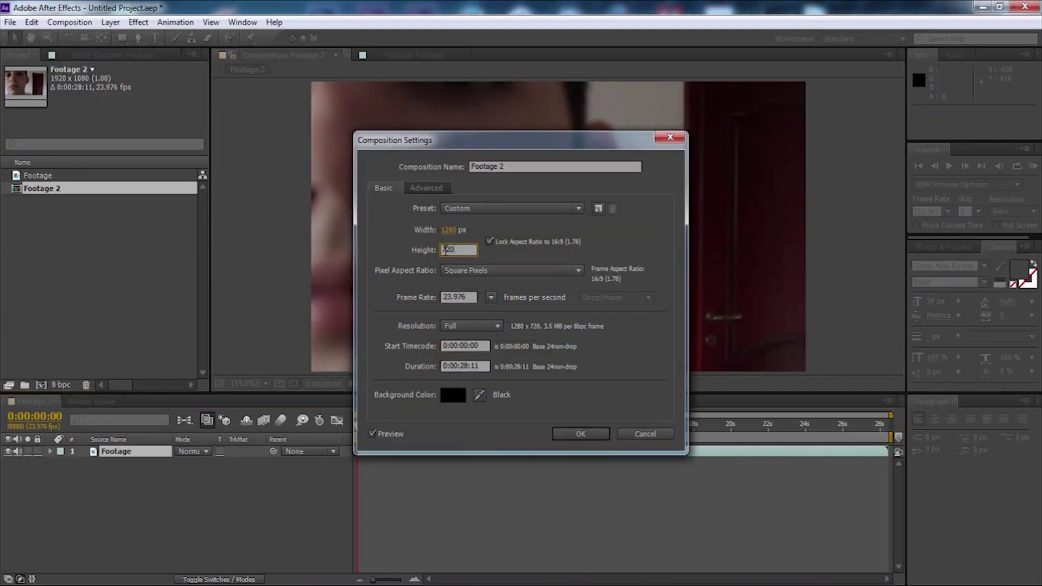
key(Return)
Fit the Footage layer to the composition so it fills the frame.
right_click(150, 453)
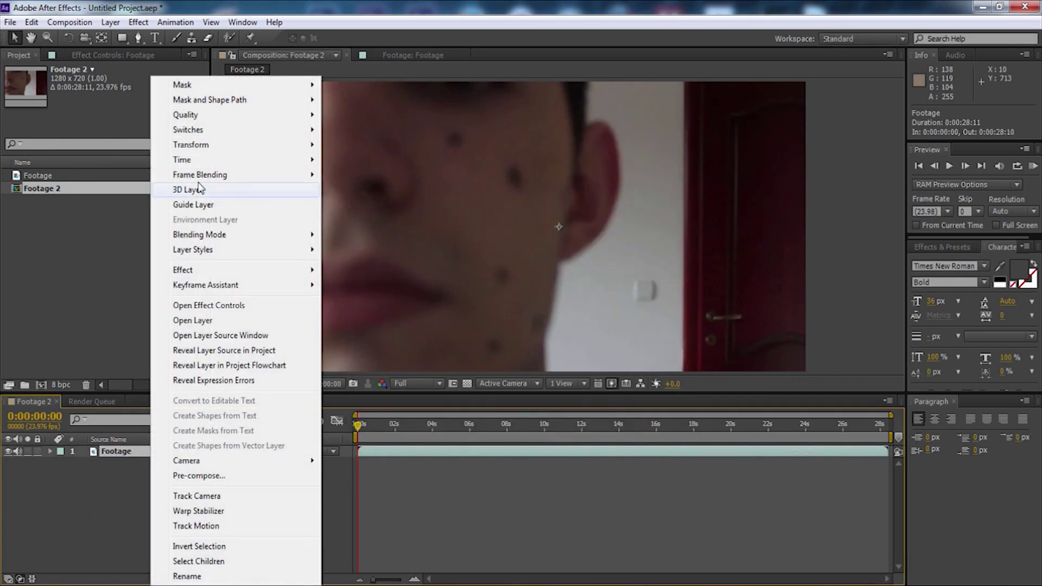
mouse_move(219, 150)
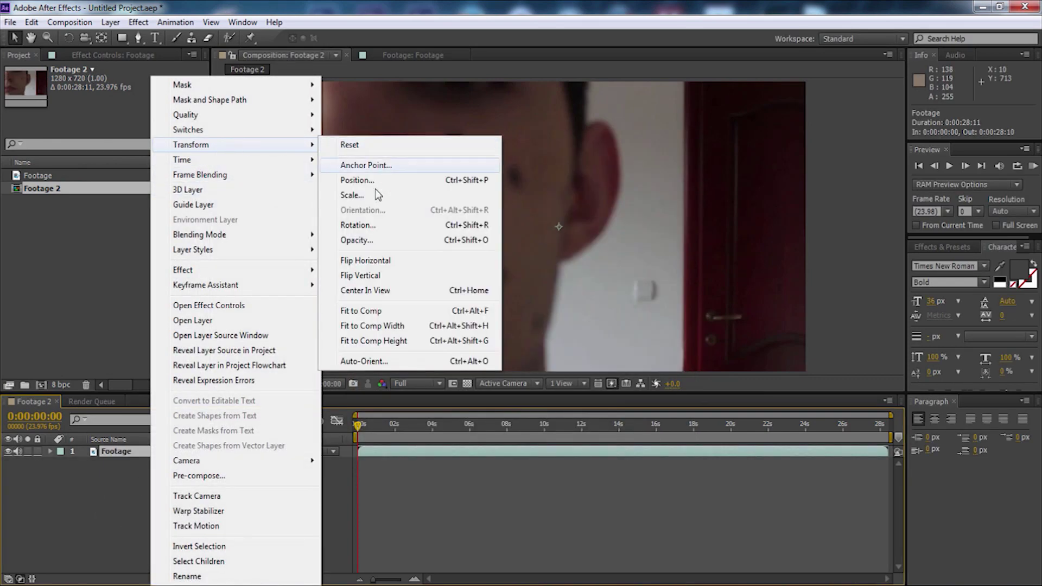
click(380, 307)
click(410, 437)
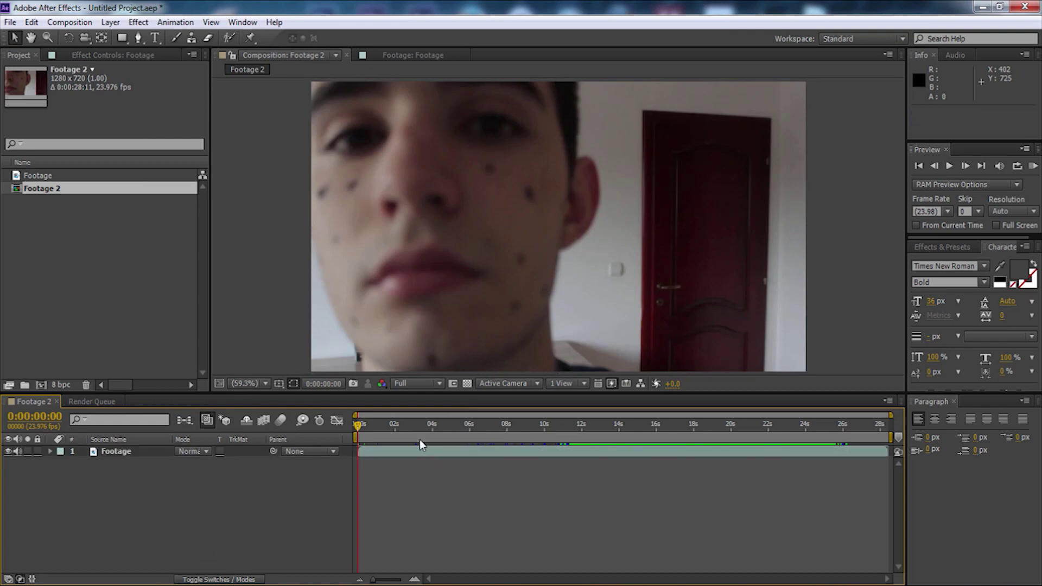
Trim the footage layer's in and out points to the usable take and slide it to 0 seconds.
drag(409, 425, 572, 441)
click(573, 455)
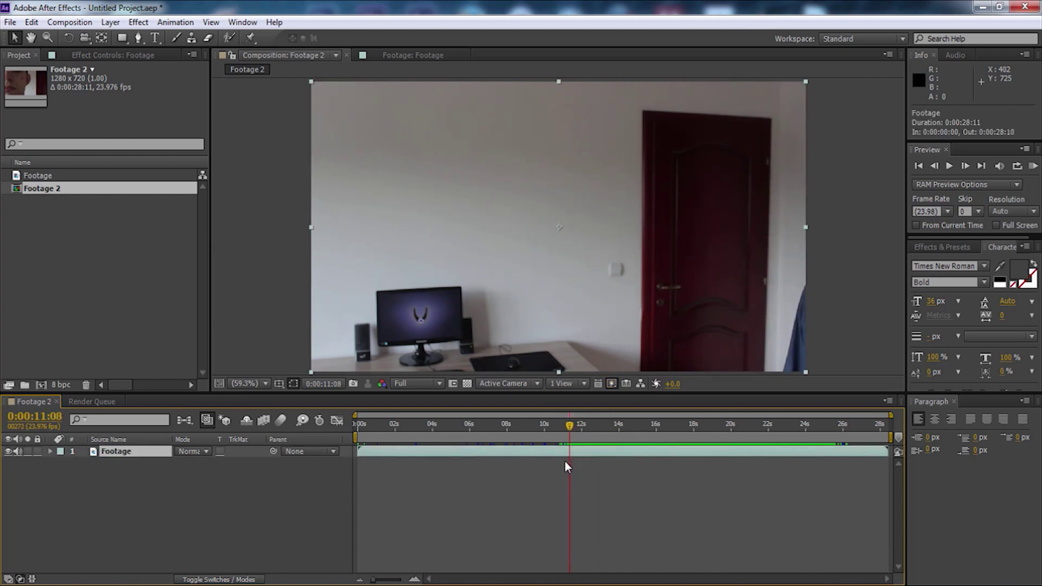
key(alt+bracketleft)
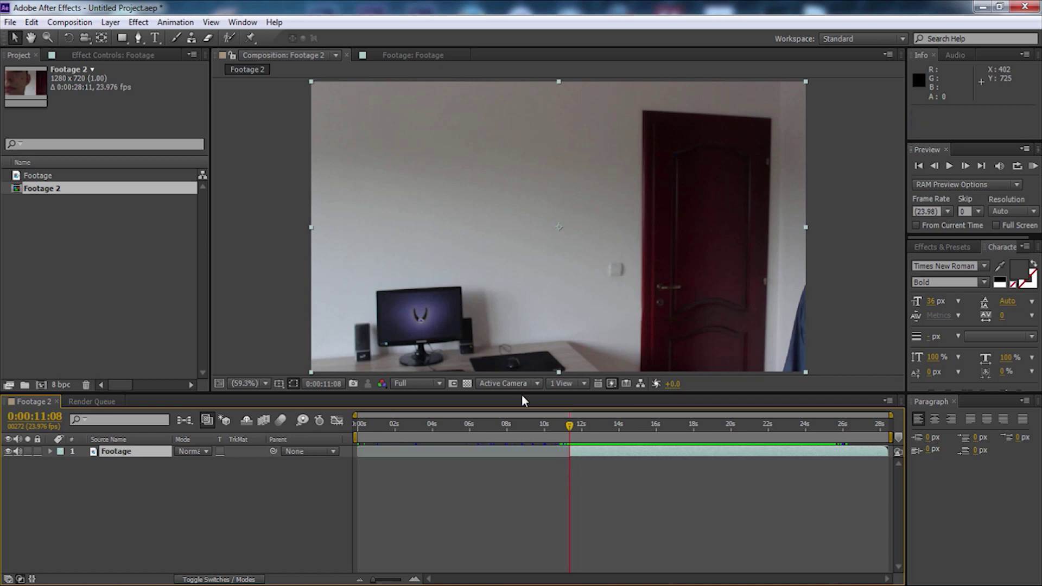
drag(572, 425, 836, 450)
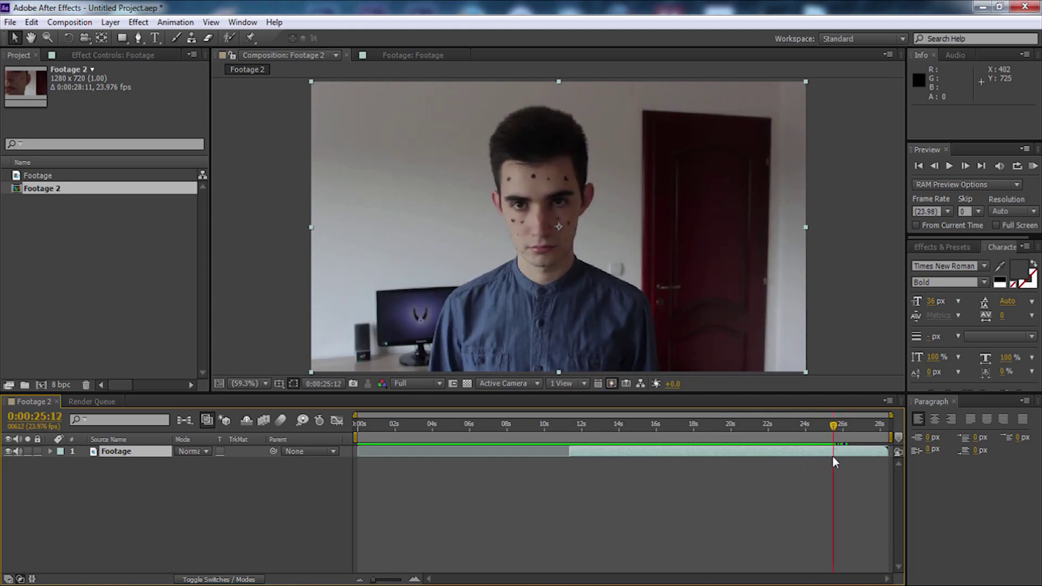
key(alt+bracketright)
drag(597, 460, 397, 460)
Set the work area from 0 to 0:00:14:04 and trim the composition to it.
click(582, 424)
drag(581, 425, 623, 431)
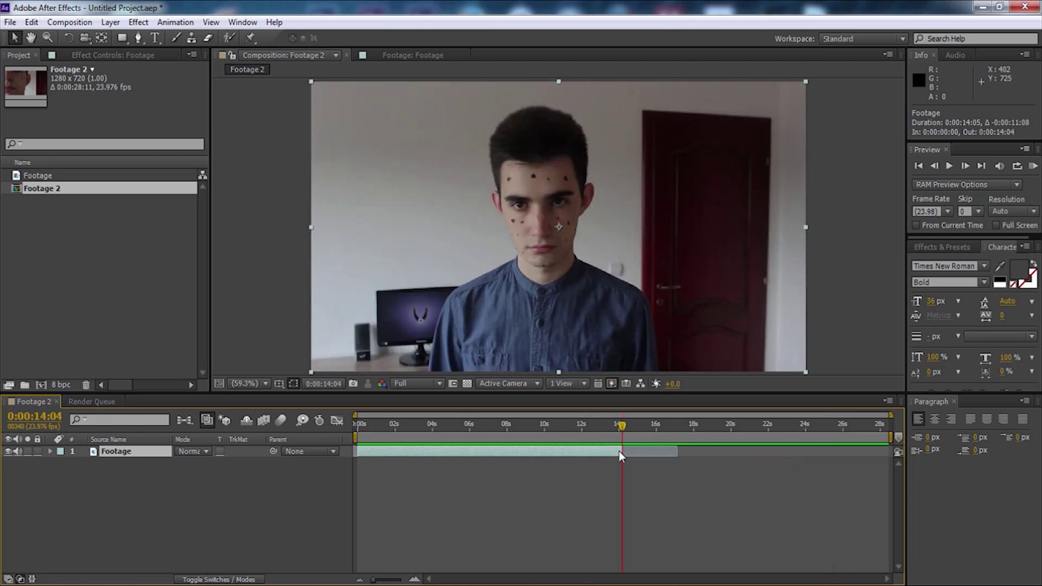
click(502, 434)
key(b)
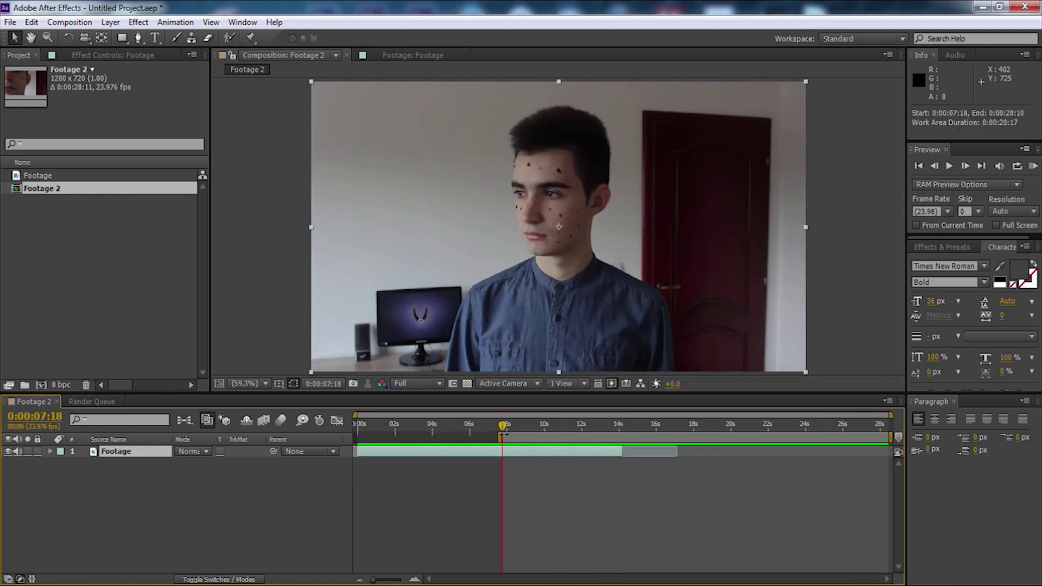
click(599, 427)
click(601, 427)
key(n)
drag(553, 437, 410, 437)
click(622, 429)
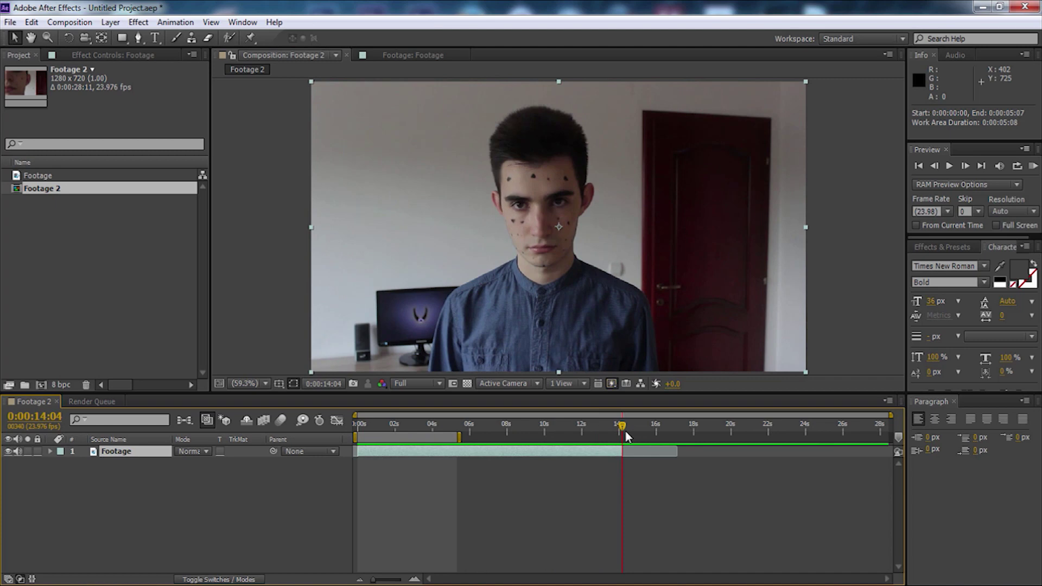
key(n)
right_click(524, 442)
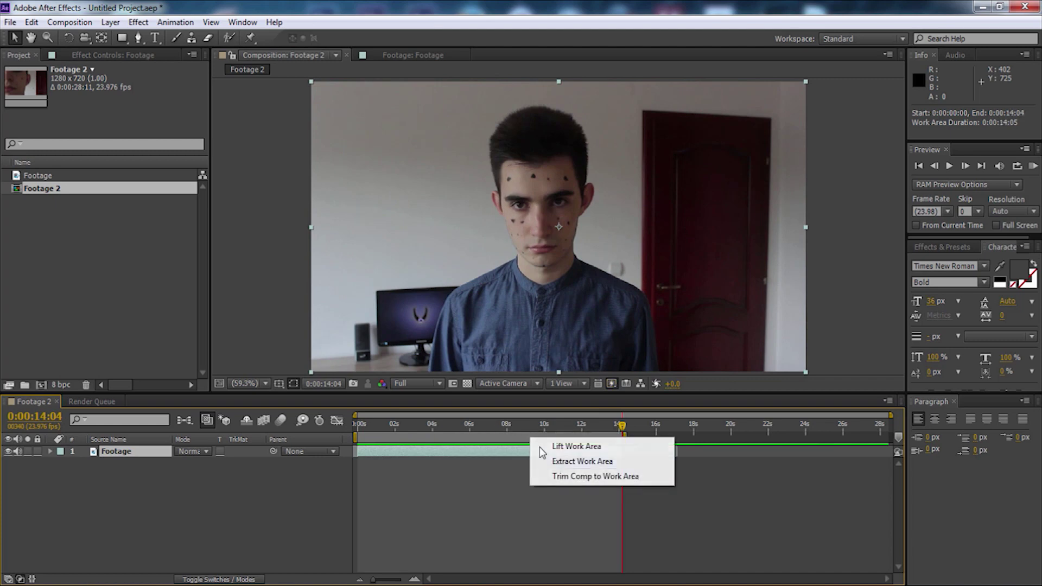
click(564, 476)
Add Footage 2 to the render queue with JPEG Sequence as the output format.
drag(885, 432, 419, 432)
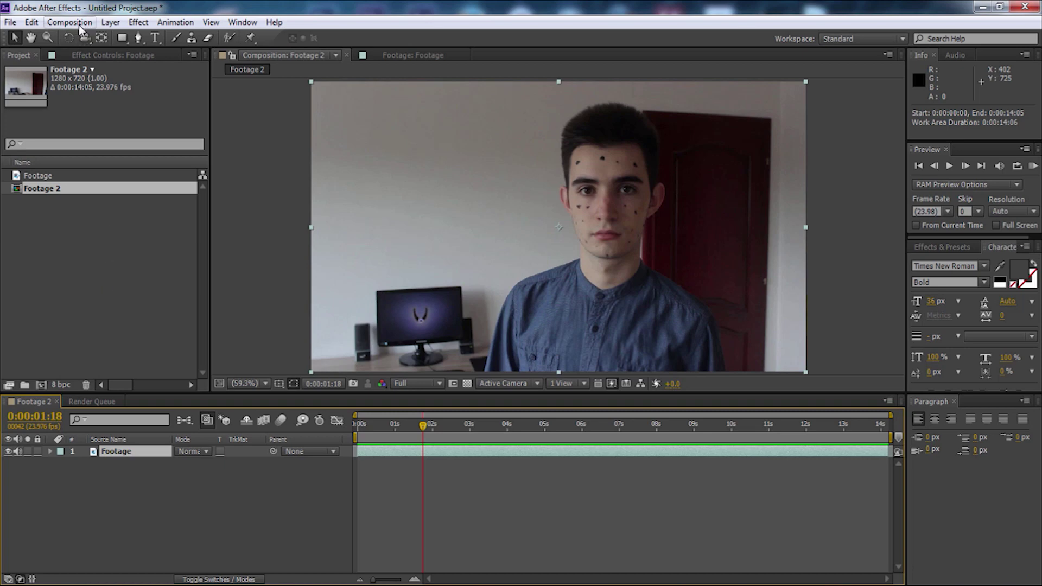
click(50, 189)
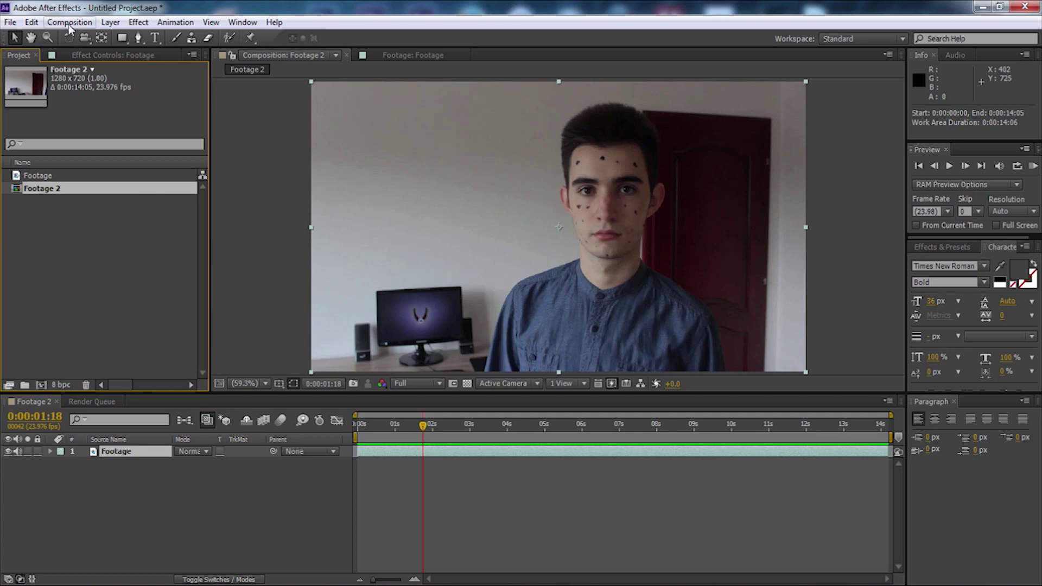
click(68, 25)
click(109, 124)
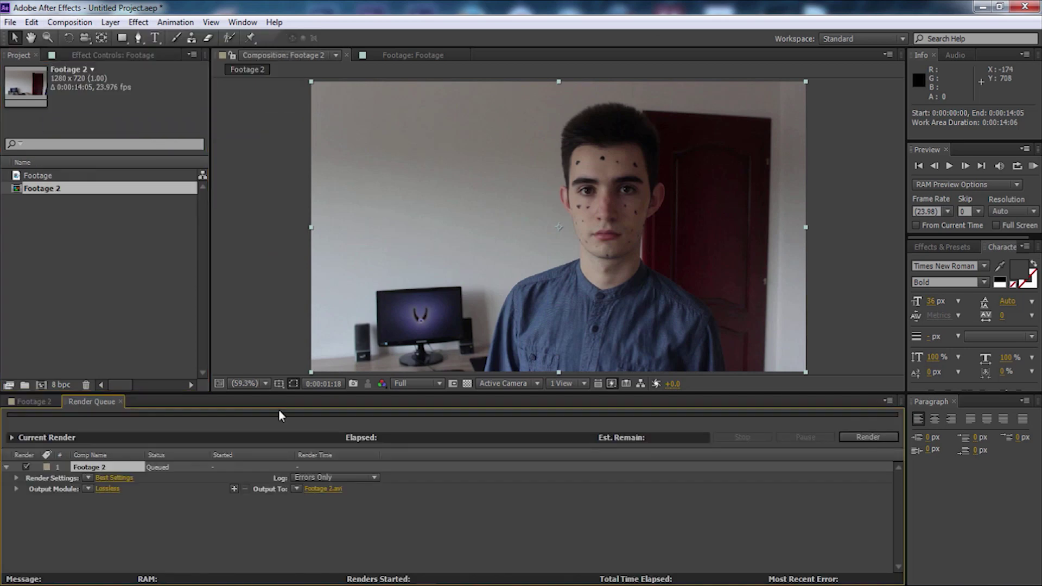
click(113, 487)
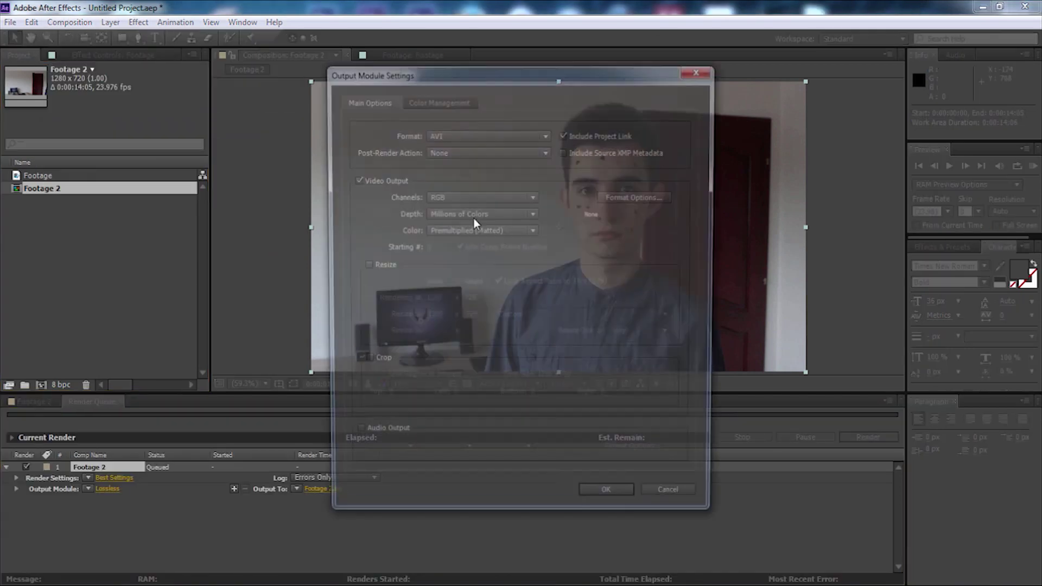
click(456, 134)
click(496, 274)
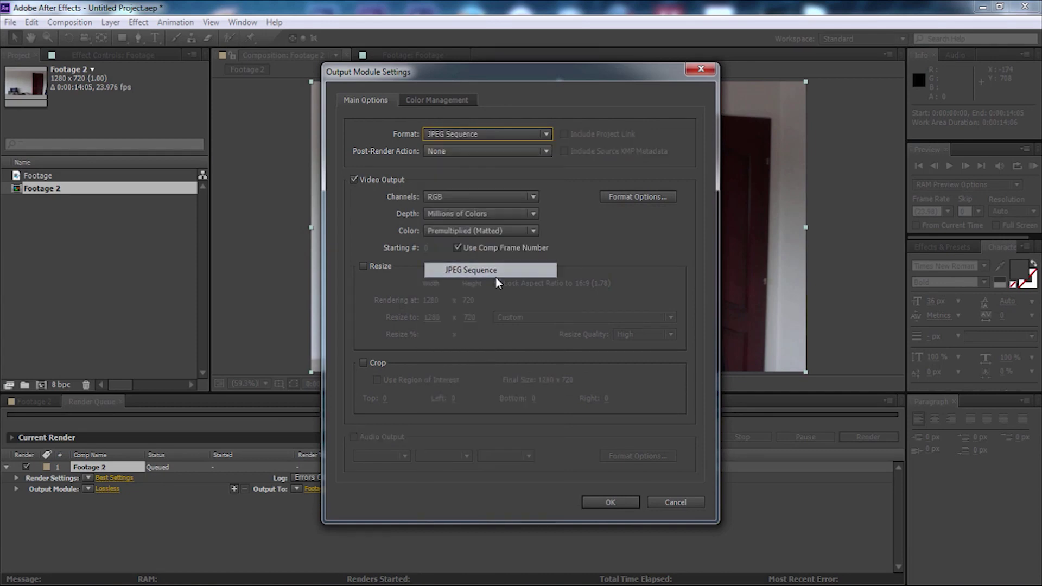
click(597, 503)
Save the Track_ frames into a new Track 2 folder and start rendering.
click(334, 489)
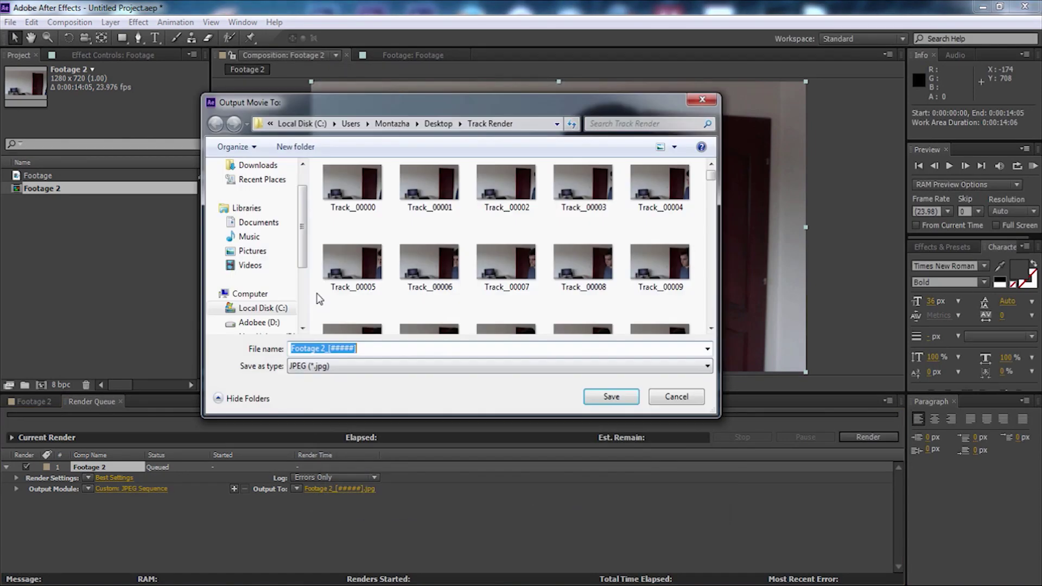
click(367, 200)
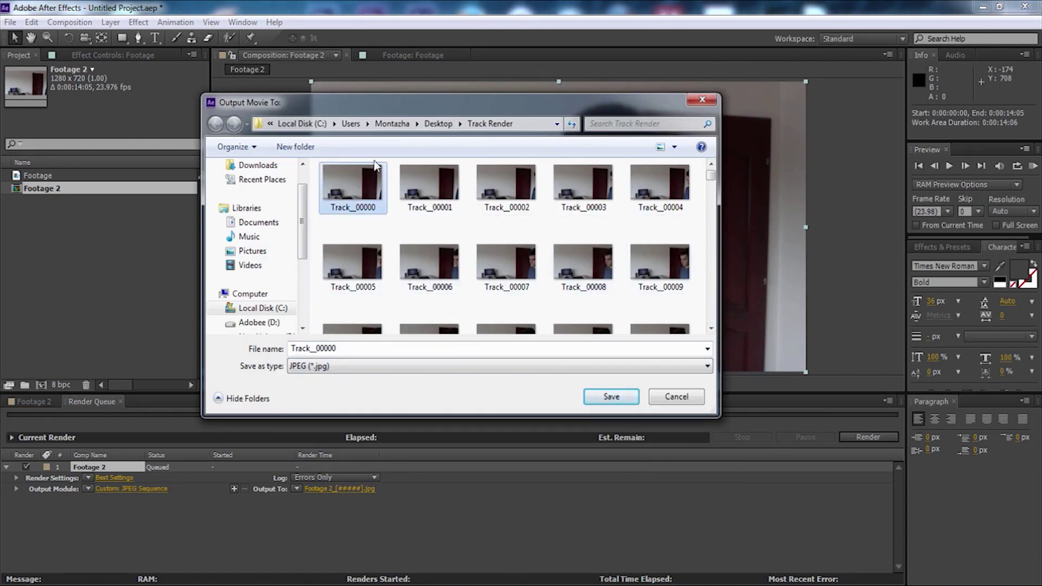
click(313, 148)
text(Track 2)
double_click(381, 236)
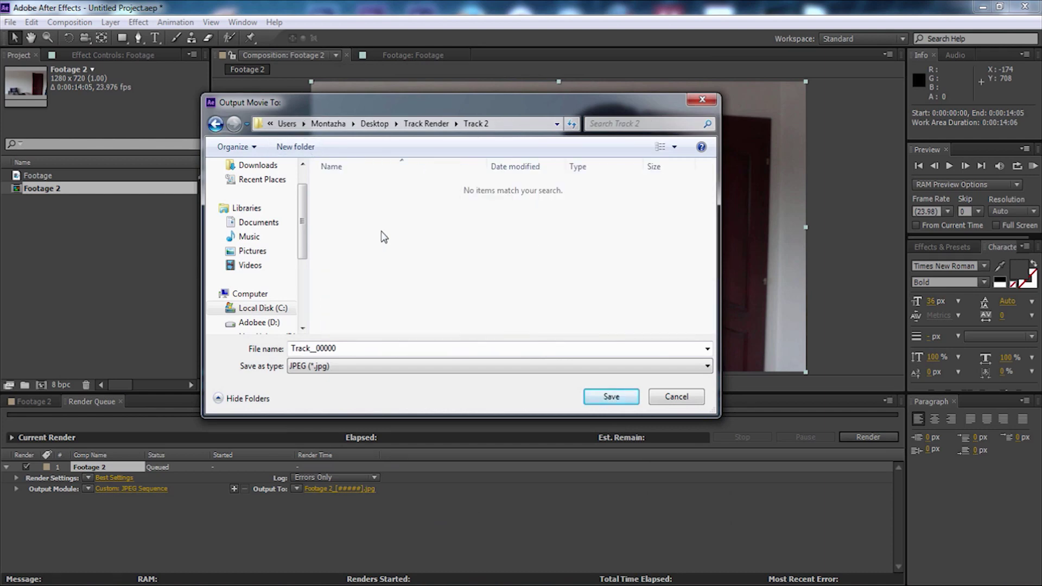
click(417, 352)
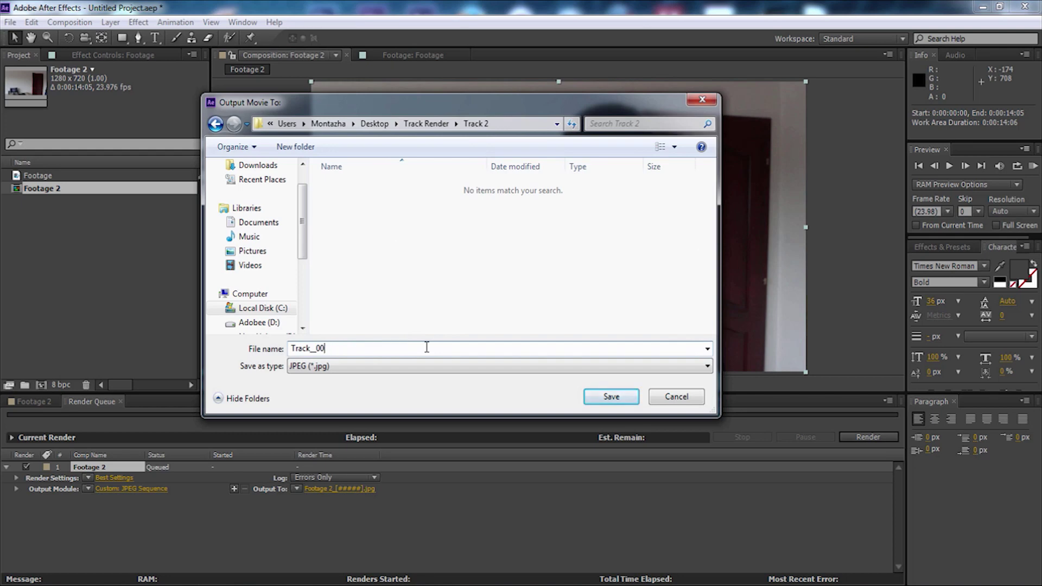
key(Return)
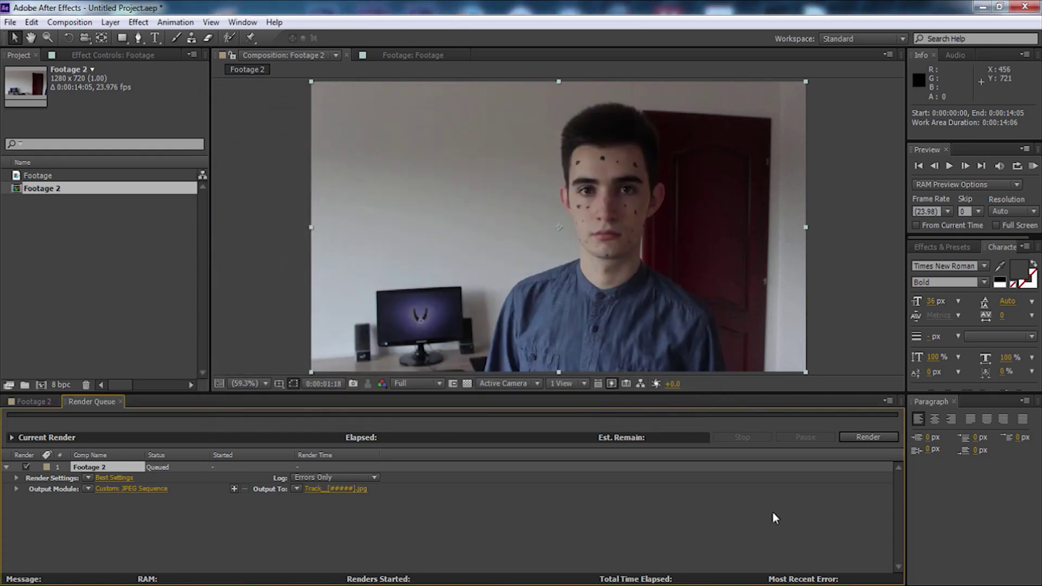
key(Return)
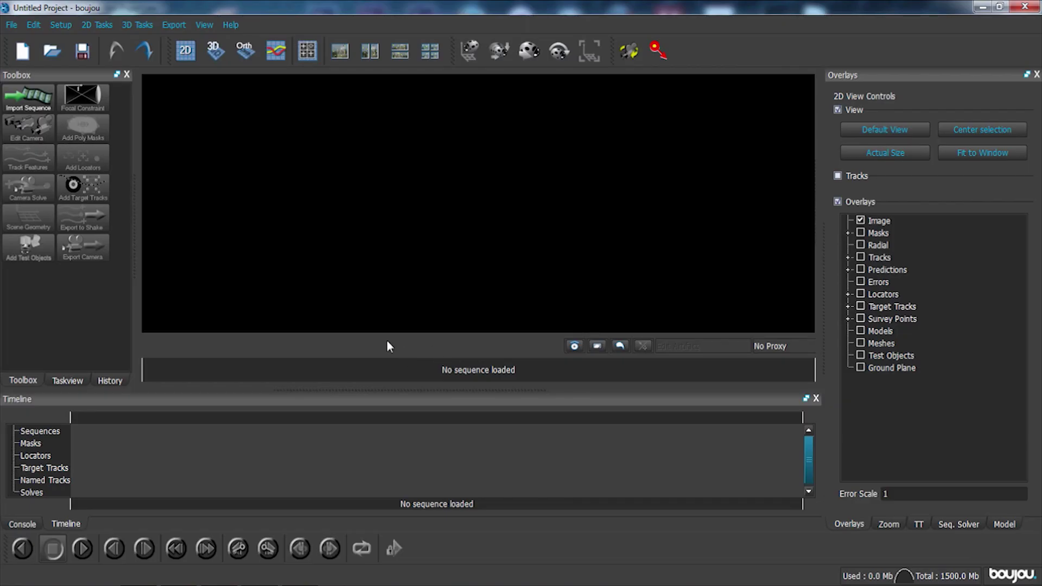
Import the image sequence from Desktop/Track Render/Track 2, picking the first Track_ JPEG frame.
click(28, 97)
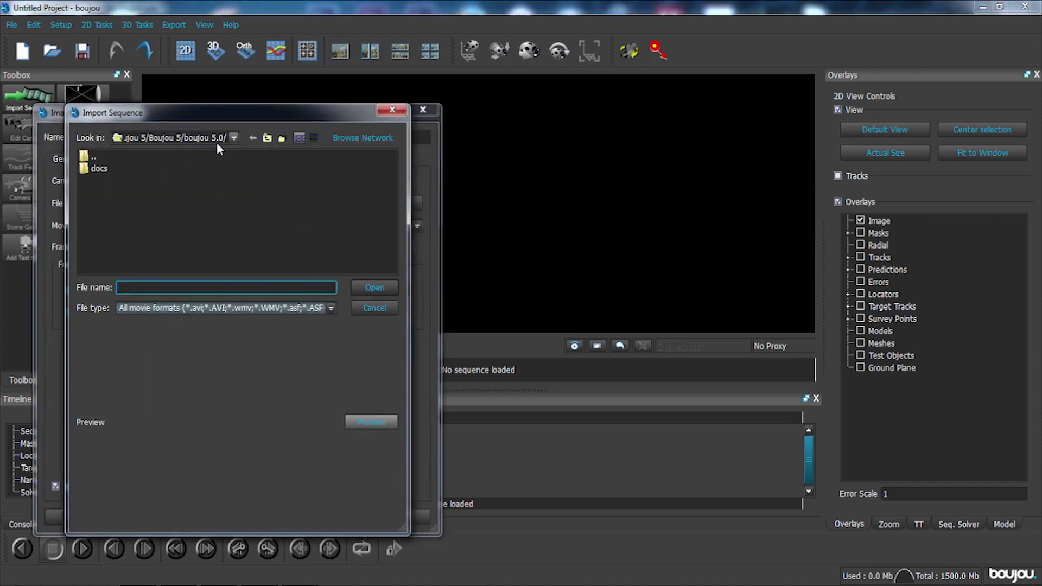
click(222, 140)
click(141, 232)
double_click(108, 181)
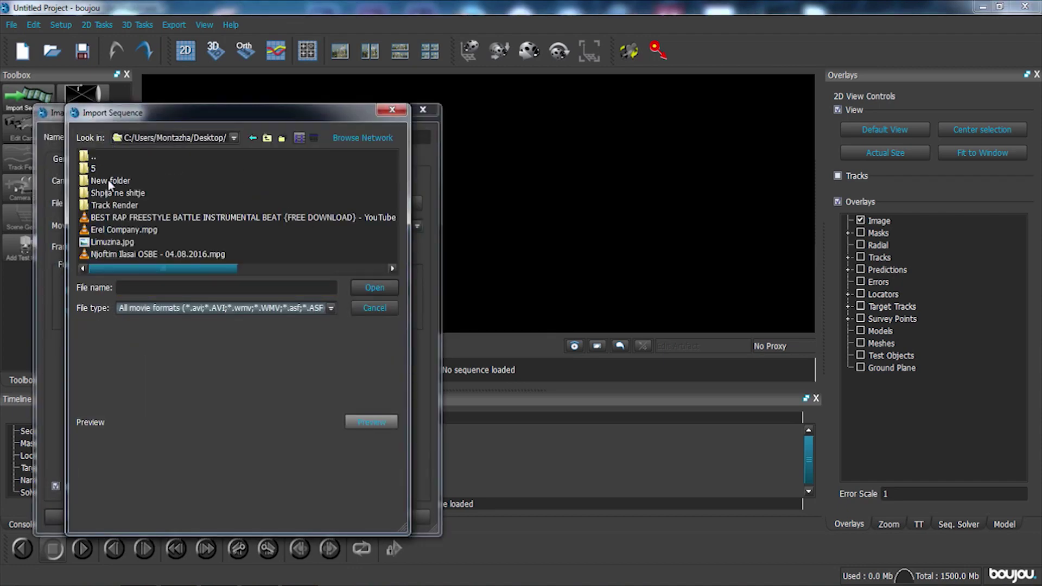
double_click(109, 194)
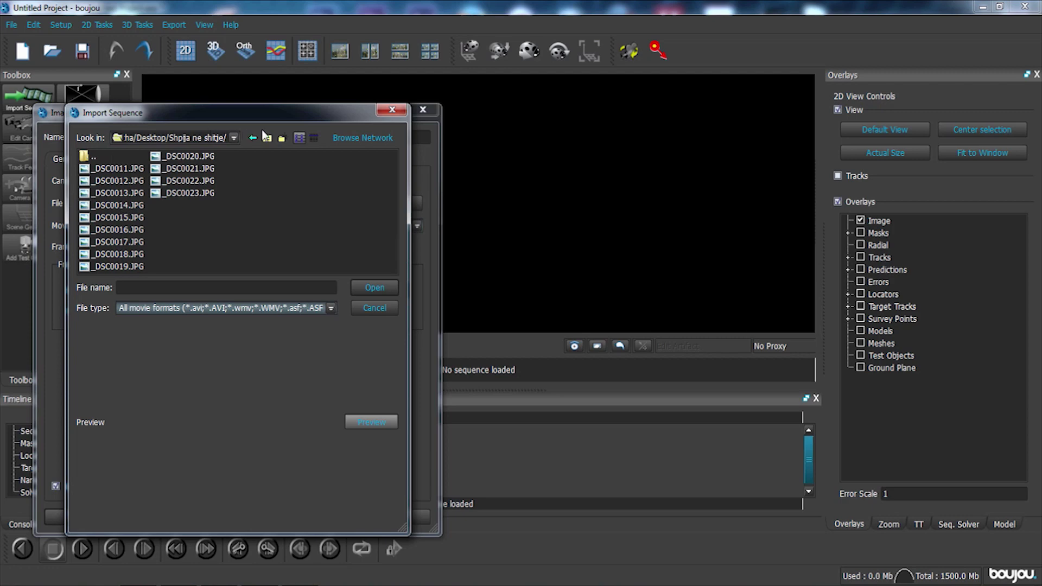
click(267, 137)
double_click(94, 206)
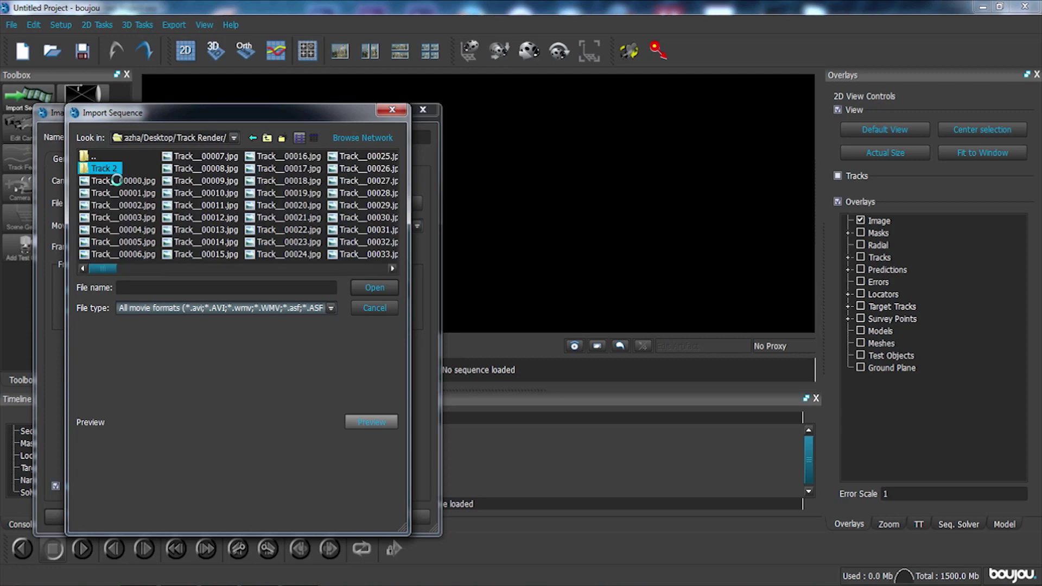
click(121, 169)
Reselect Track_00000.jpg, keep Free Move at 24 fps, and apply the sequence.
click(382, 287)
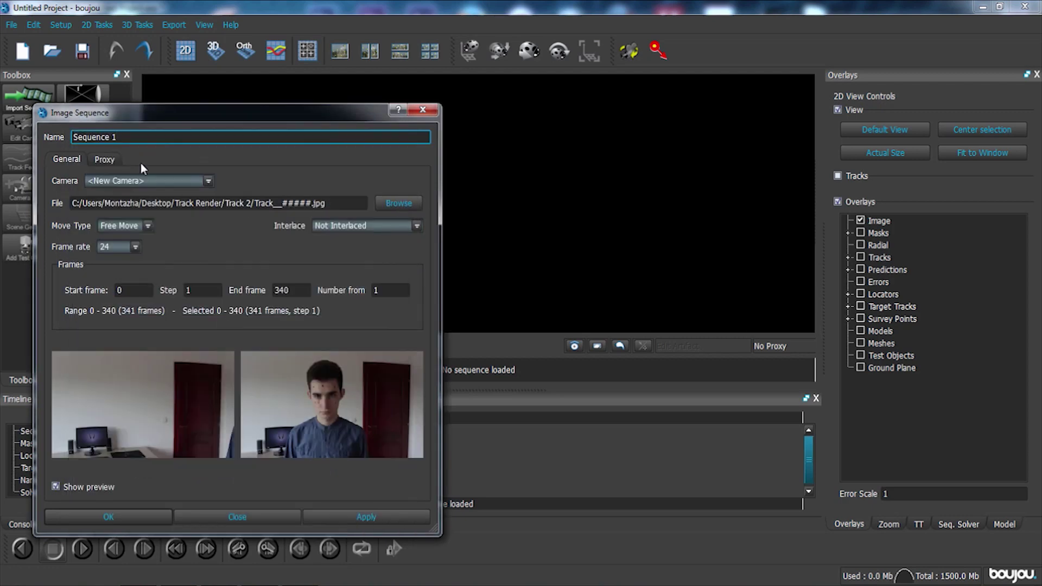
click(398, 203)
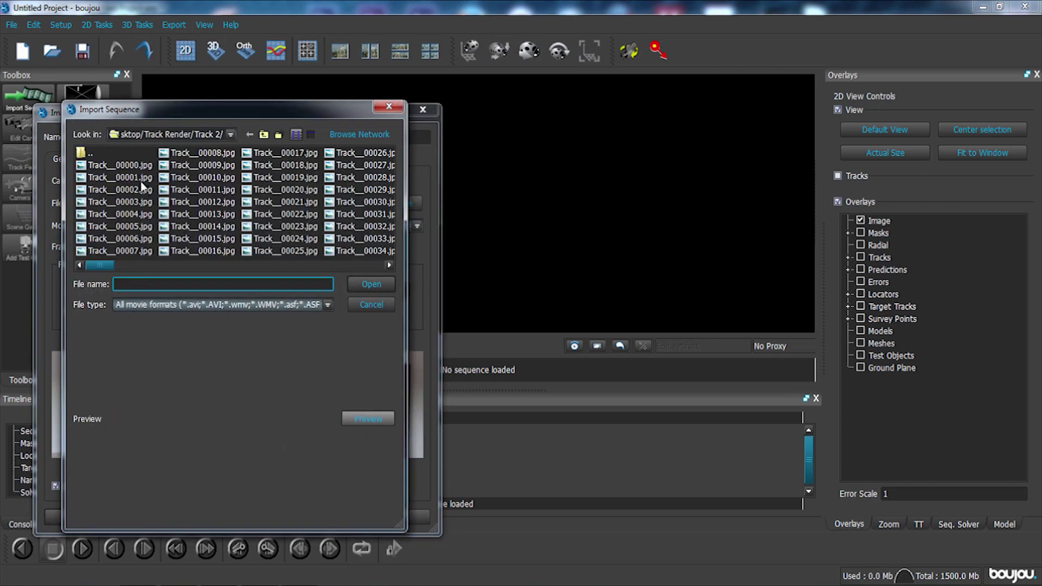
click(123, 168)
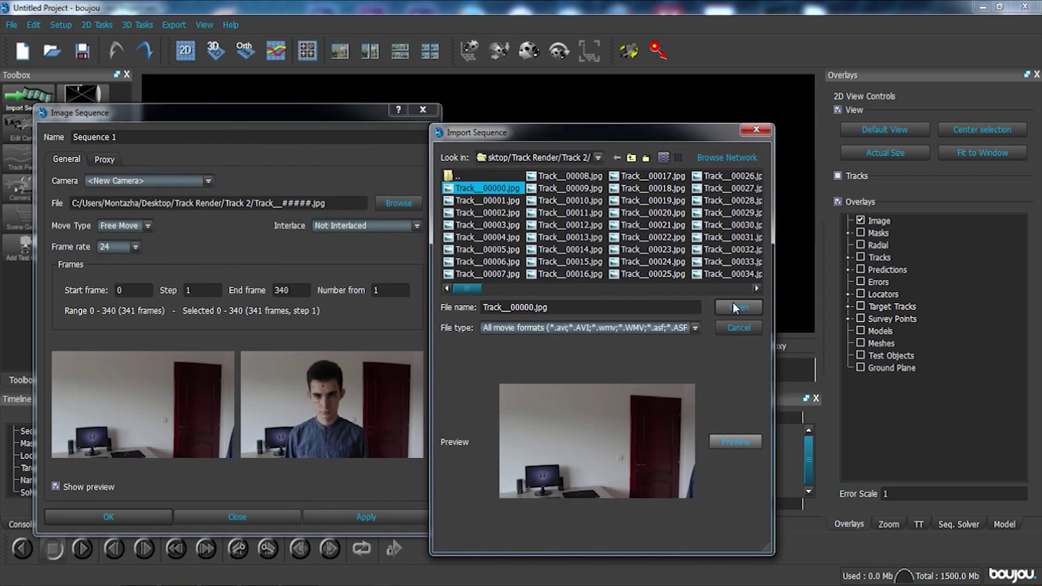
click(735, 307)
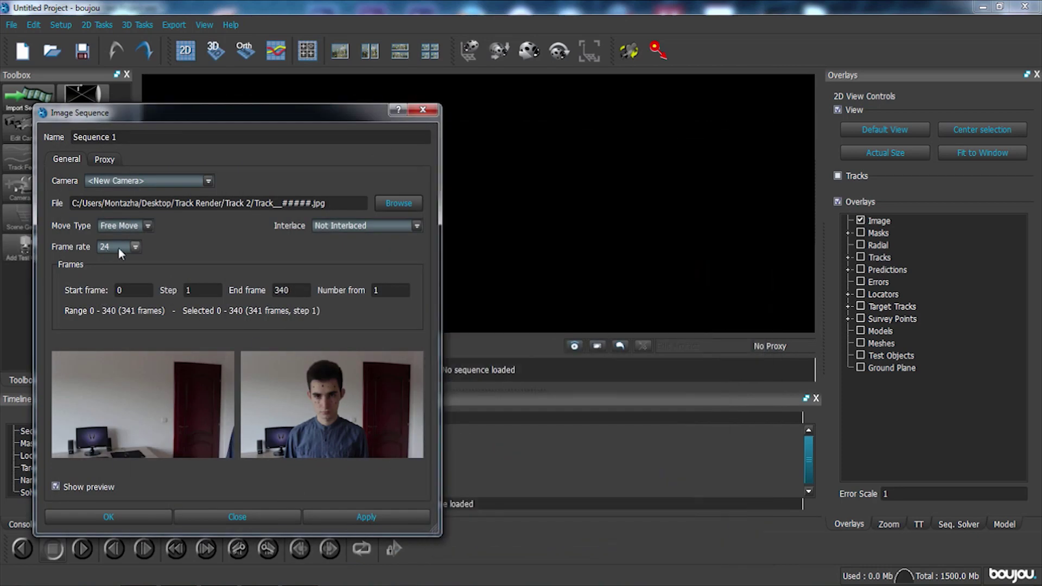
drag(175, 121, 712, 151)
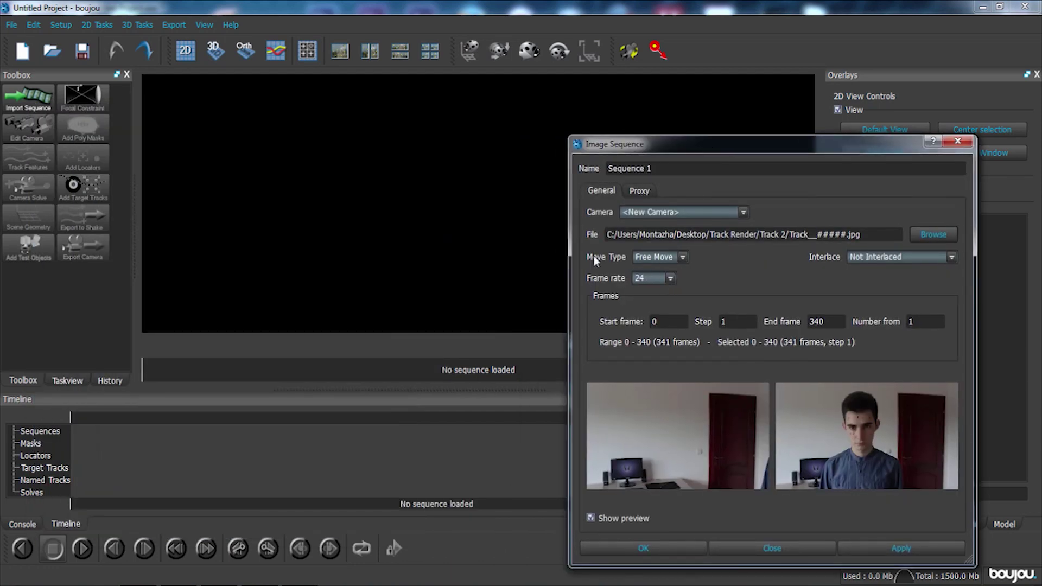
drag(725, 144, 720, 104)
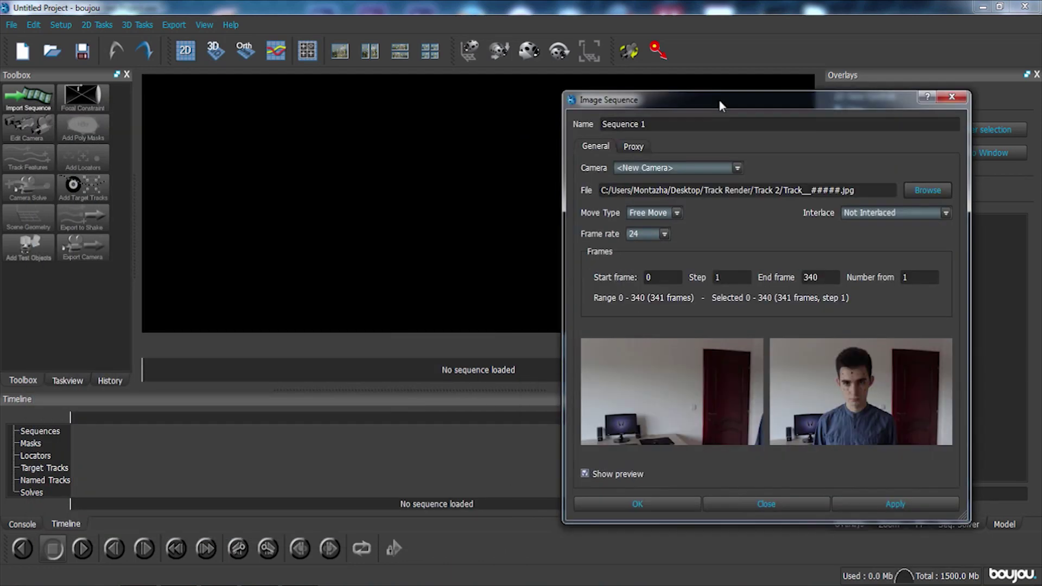
click(648, 214)
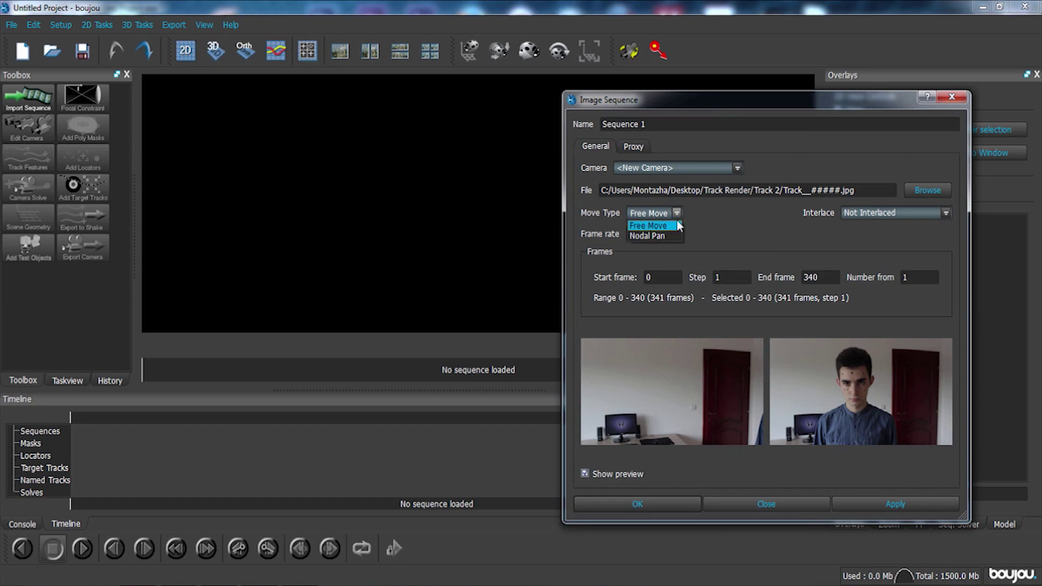
click(678, 222)
click(652, 233)
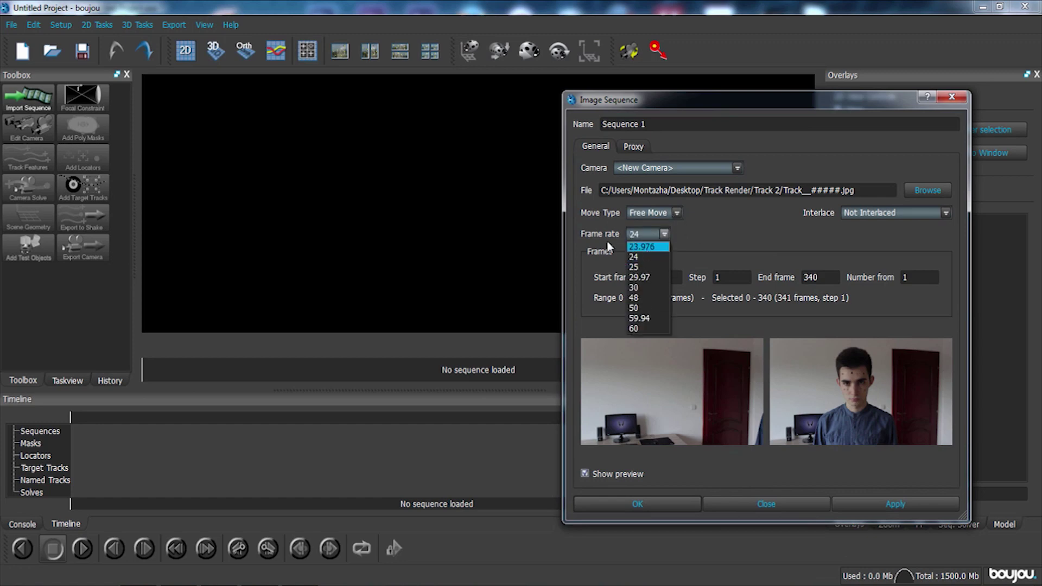
click(646, 257)
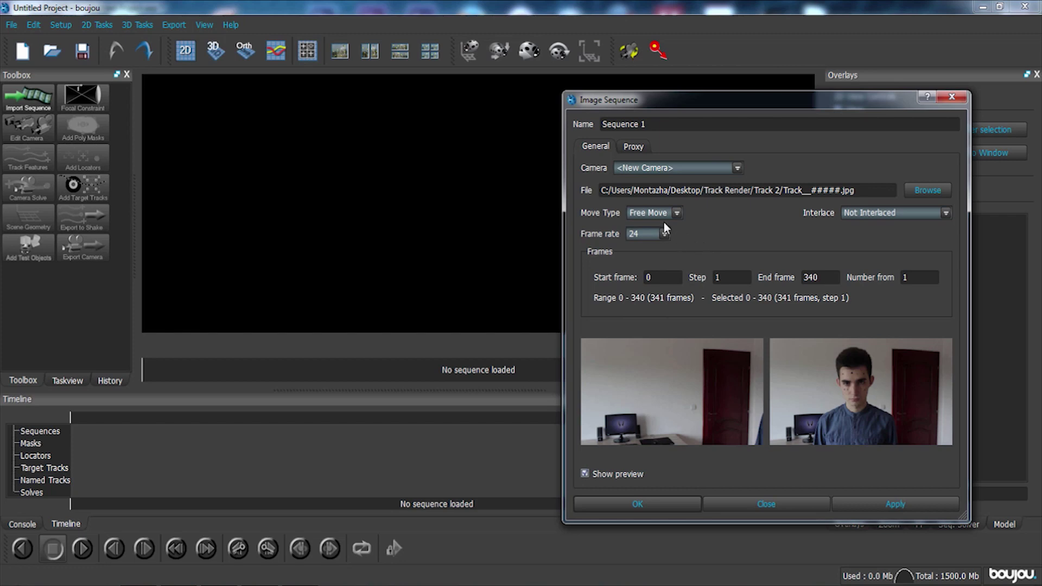
drag(703, 105, 543, 85)
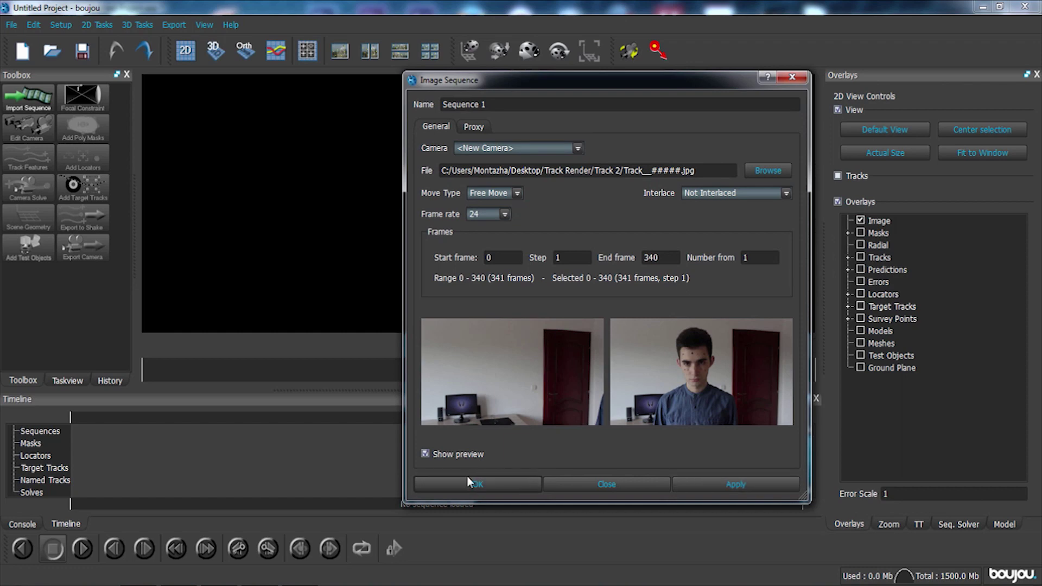
click(720, 485)
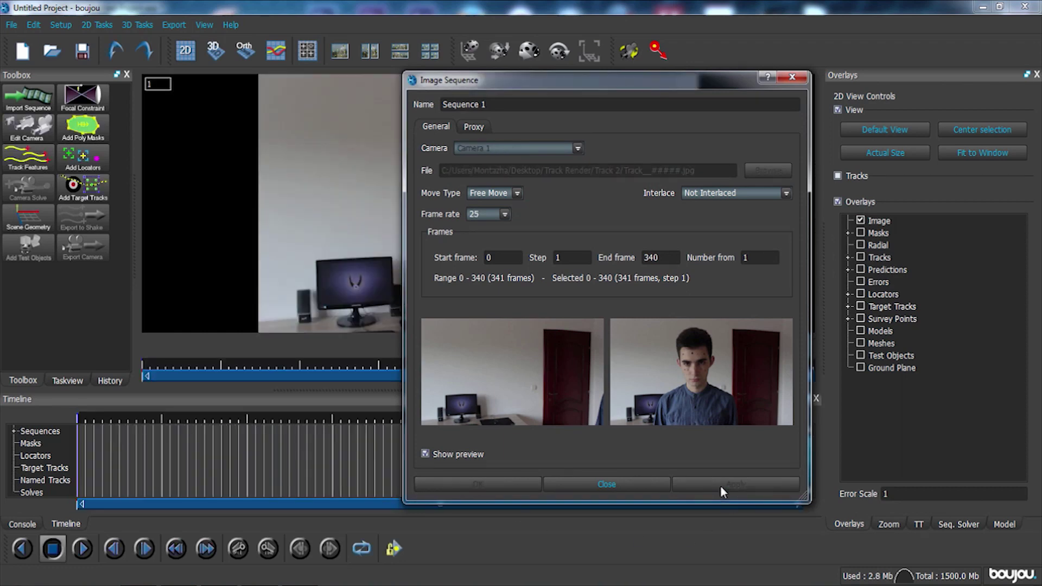
Set the sequence frame rate back to 24 fps.
click(504, 215)
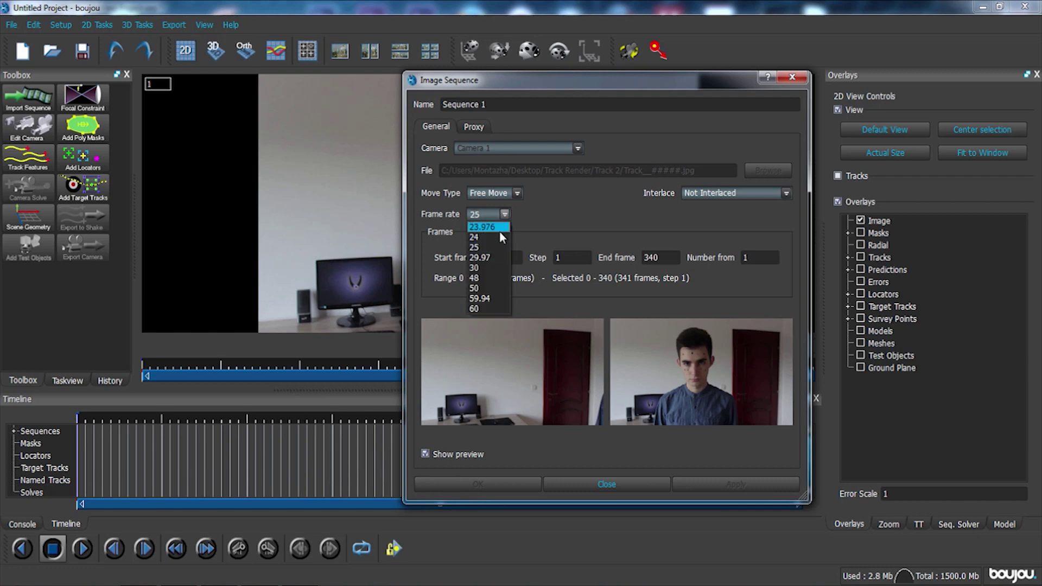
click(560, 101)
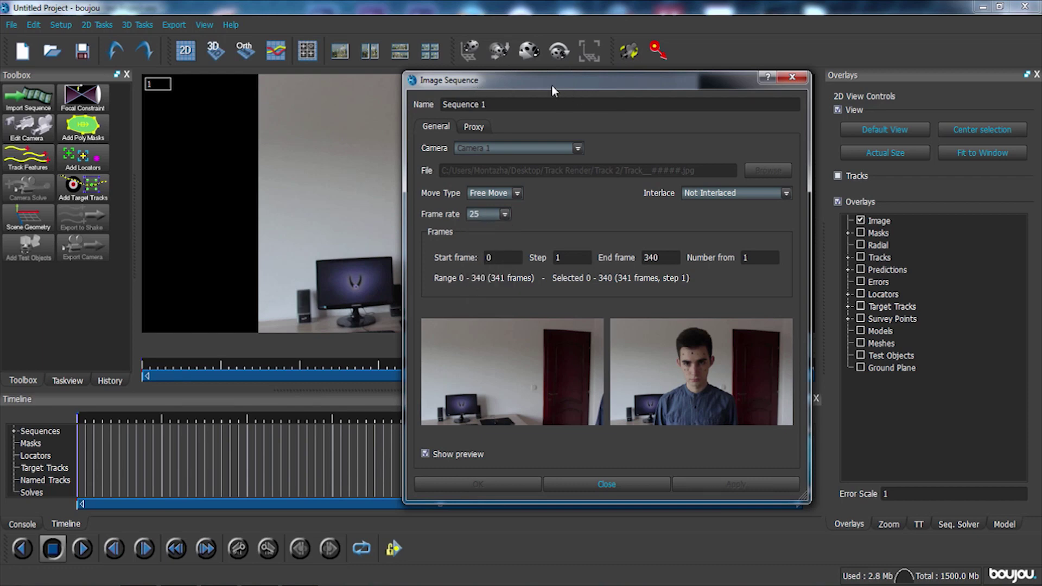
drag(577, 83, 716, 106)
click(635, 237)
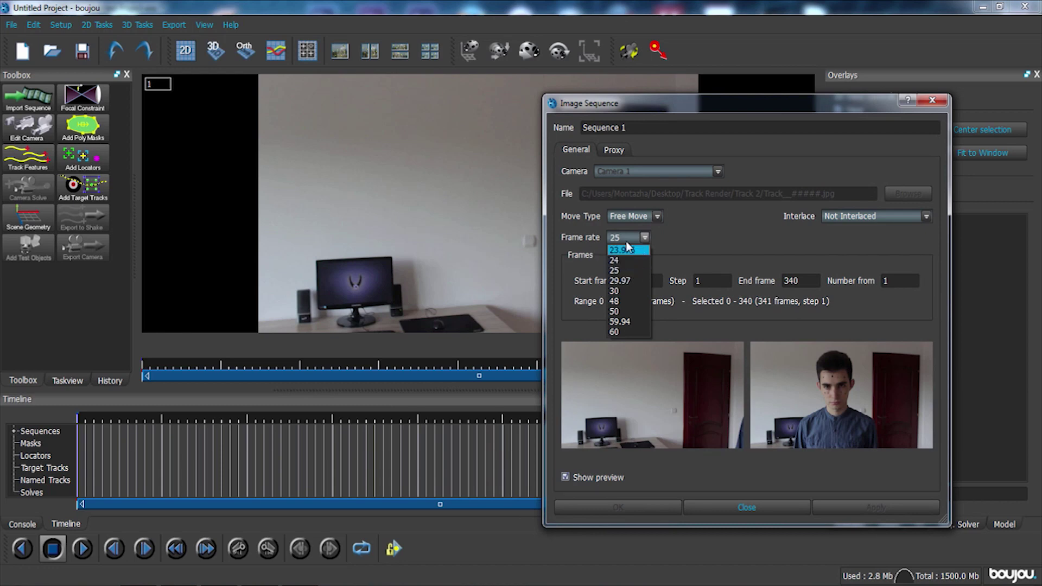
click(621, 262)
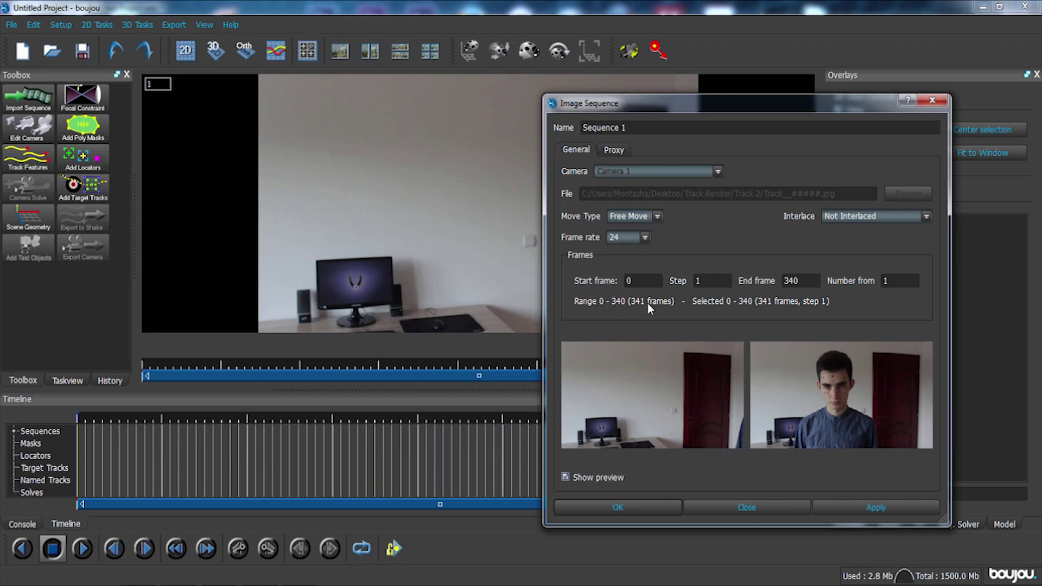
Close the Image Sequence settings and scrub to frames 136 and 110 to preview the dotted face.
click(637, 506)
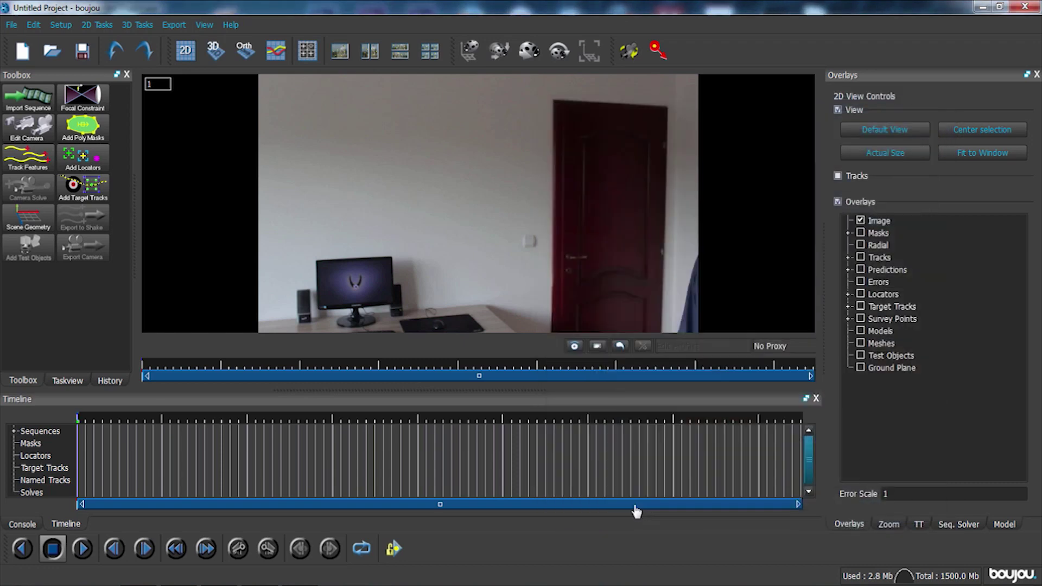
drag(160, 366, 350, 369)
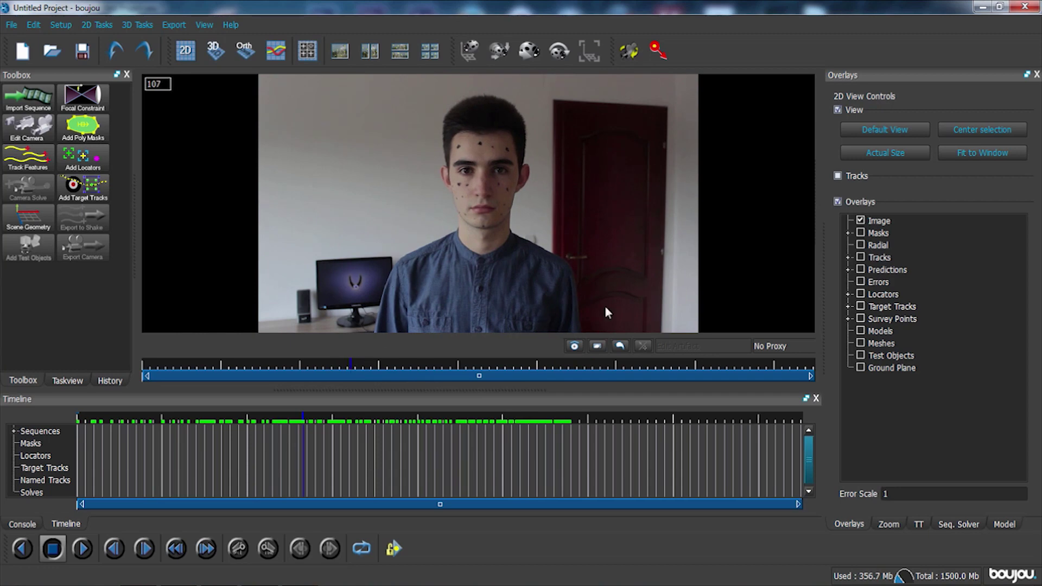
drag(361, 368, 298, 370)
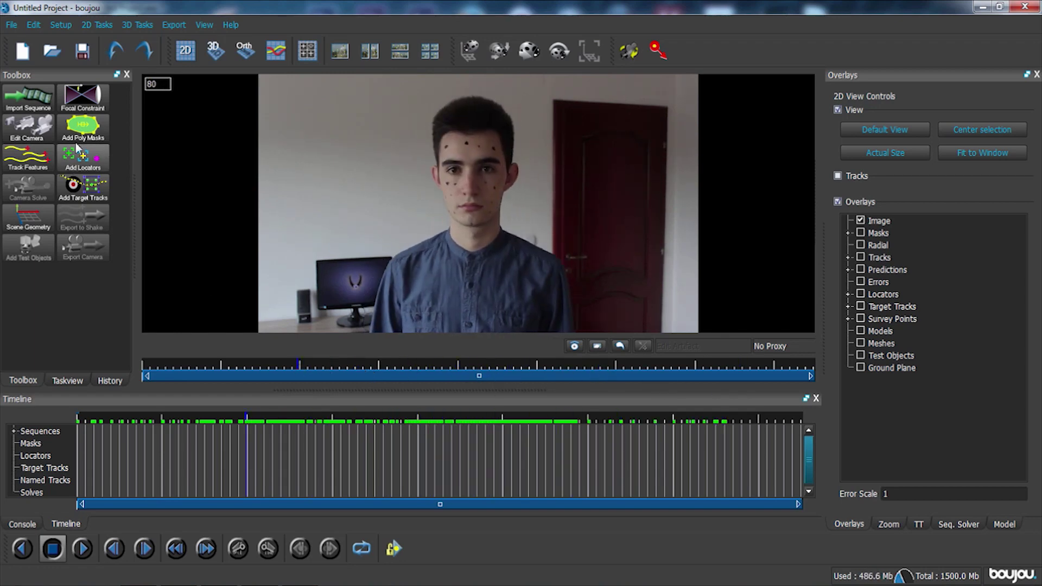
Draw a closed polygon mask around the outline of the presenter's face.
click(95, 133)
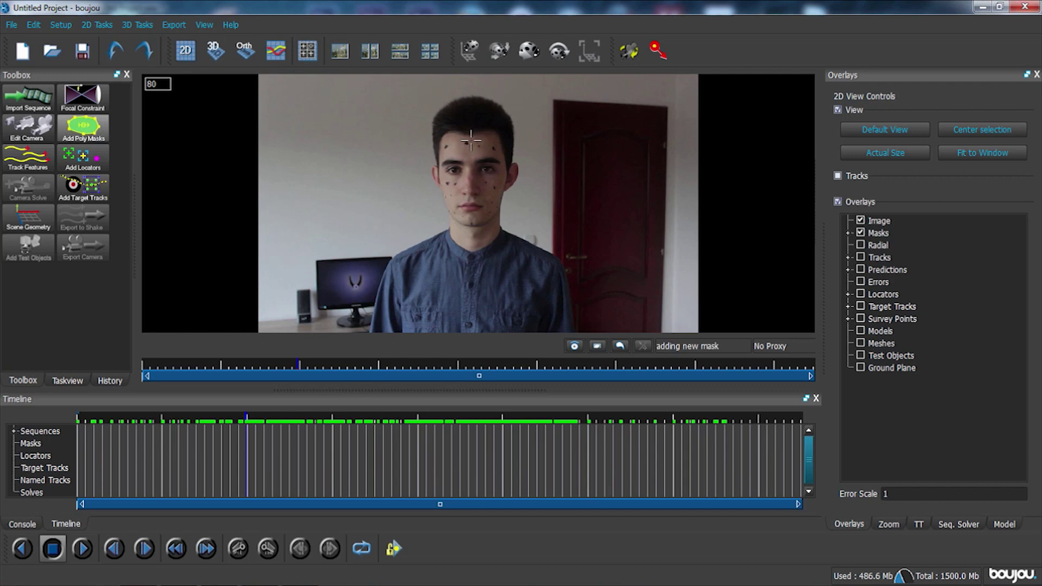
click(436, 173)
click(447, 216)
click(475, 226)
click(504, 193)
click(508, 162)
click(497, 130)
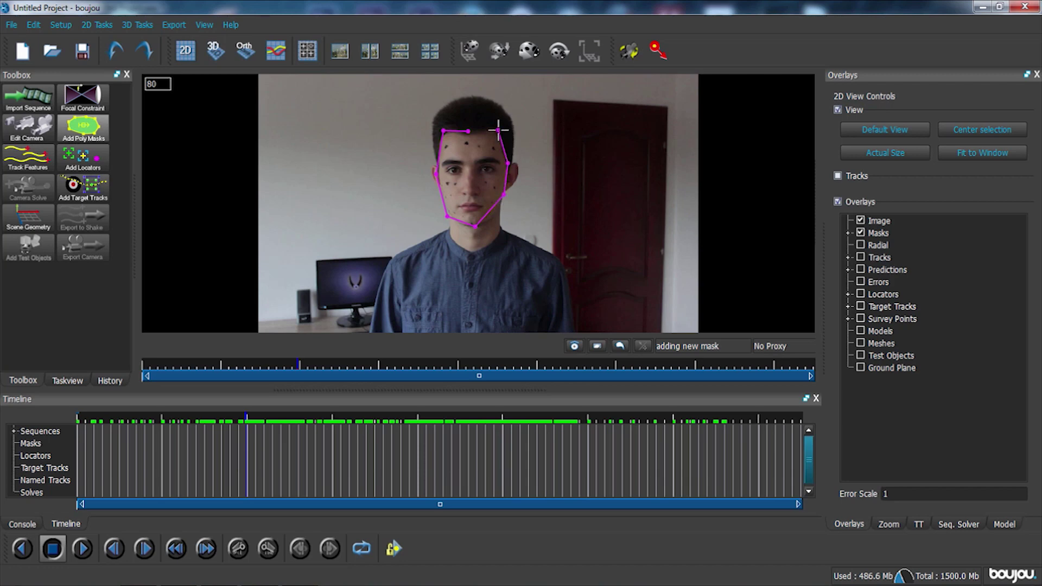
click(468, 131)
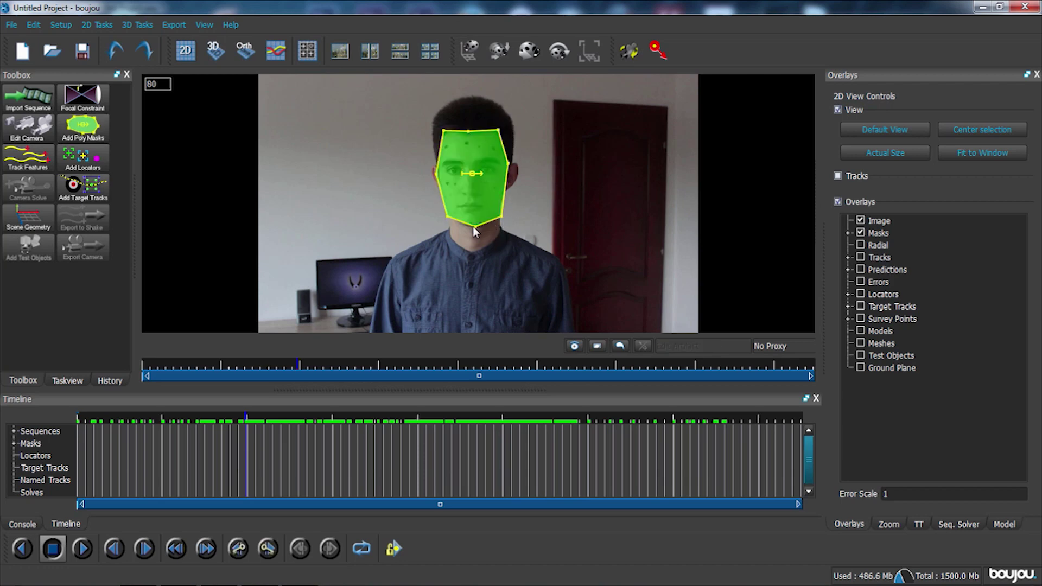
Reposition the mask onto the face on earlier frames and scrub to confirm it follows the head.
key(Left)
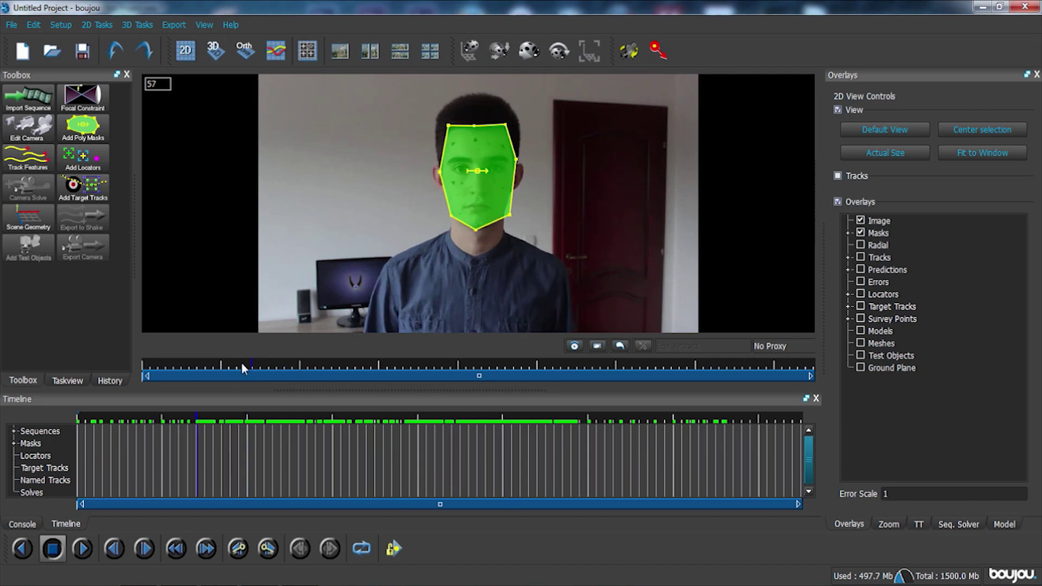
key(Left)
key(Left)
key(Left)
key(Left)
key(Left)
key(Left)
key(Left)
key(Left)
key(Left)
key(Left)
key(Left)
key(Left)
key(Left)
key(Left)
key(Left)
key(Left)
key(Left)
key(Left)
key(Left)
key(Left)
mouse_move(488, 173)
mouse_down()
mouse_move(677, 192)
mouse_move(459, 174)
mouse_move(495, 177)
mouse_move(478, 173)
mouse_move(461, 183)
mouse_up()
key(Right)
key(Right)
key(Right)
key(Right)
key(Right)
key(Right)
key(Right)
key(Right)
key(Right)
key(Right)
key(Right)
key(Right)
key(Right)
key(Right)
key(Right)
key(Right)
key(Right)
key(Right)
key(Right)
key(Right)
key(Right)
key(Right)
key(Right)
key(Right)
key(Right)
key(Right)
key(Right)
key(Right)
key(Right)
key(Right)
key(Right)
key(Right)
key(Right)
key(Right)
key(Right)
key(Right)
key(Right)
key(Right)
key(Right)
key(Right)
key(Right)
key(Right)
key(Right)
key(Right)
key(Right)
key(Right)
key(Right)
key(Right)
key(Right)
key(Right)
key(Right)
key(Right)
key(Right)
key(Right)
key(Right)
key(Right)
key(Right)
key(Right)
key(Right)
key(Right)
click(394, 364)
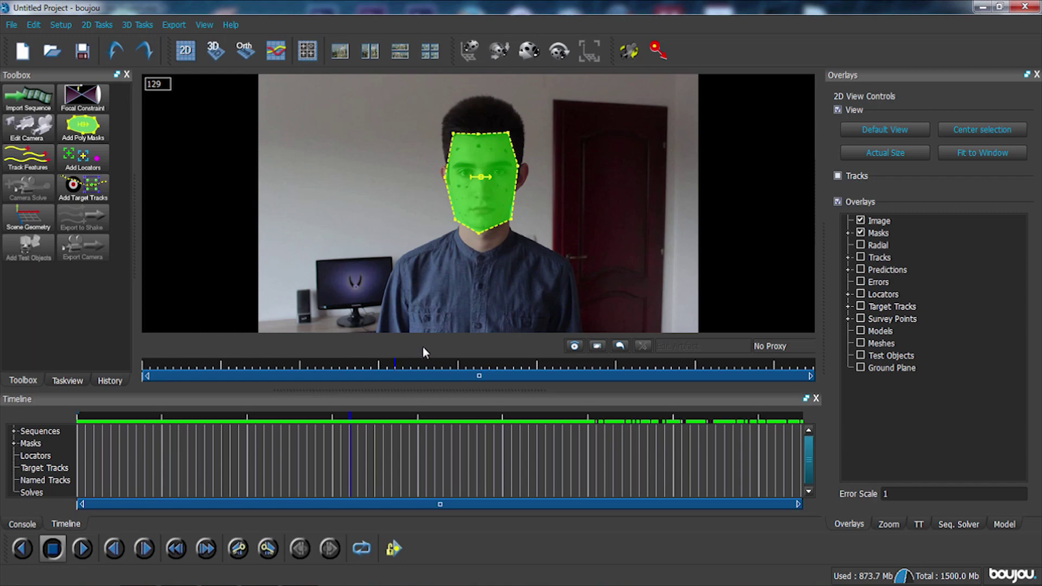
drag(399, 368, 494, 362)
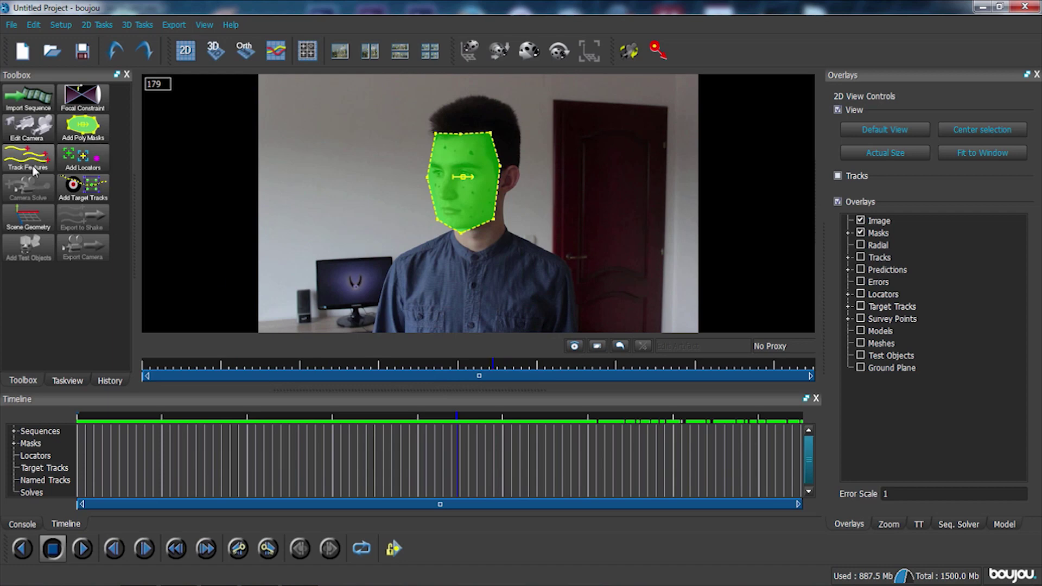
Invert the face mask and track features across all frames.
right_click(464, 176)
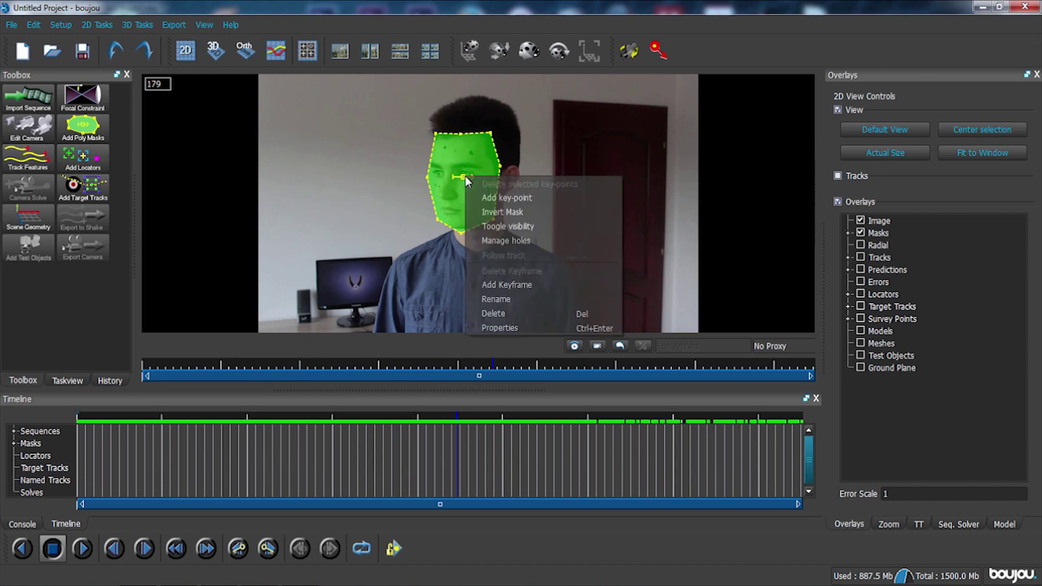
click(499, 212)
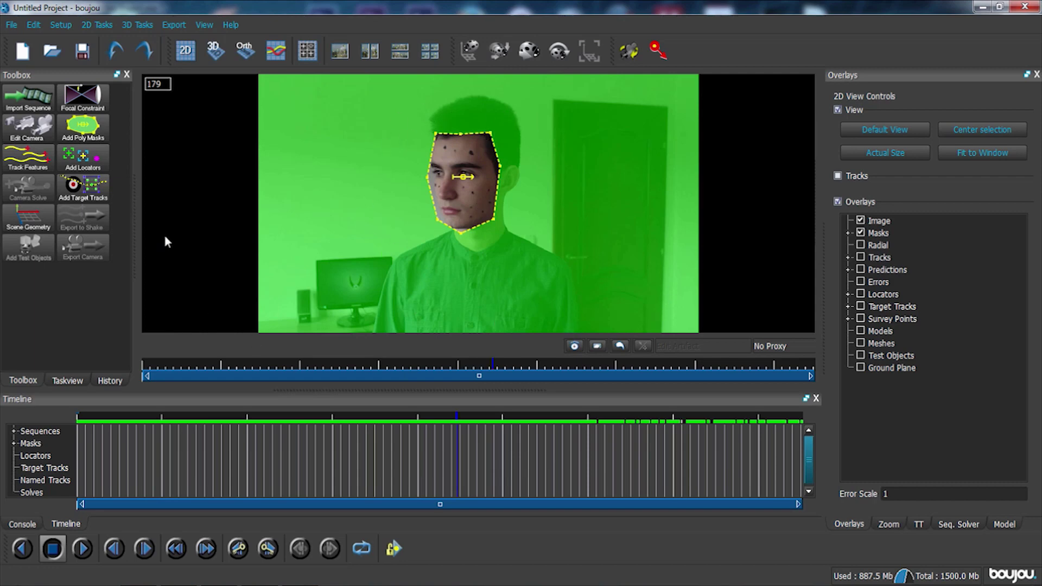
click(26, 156)
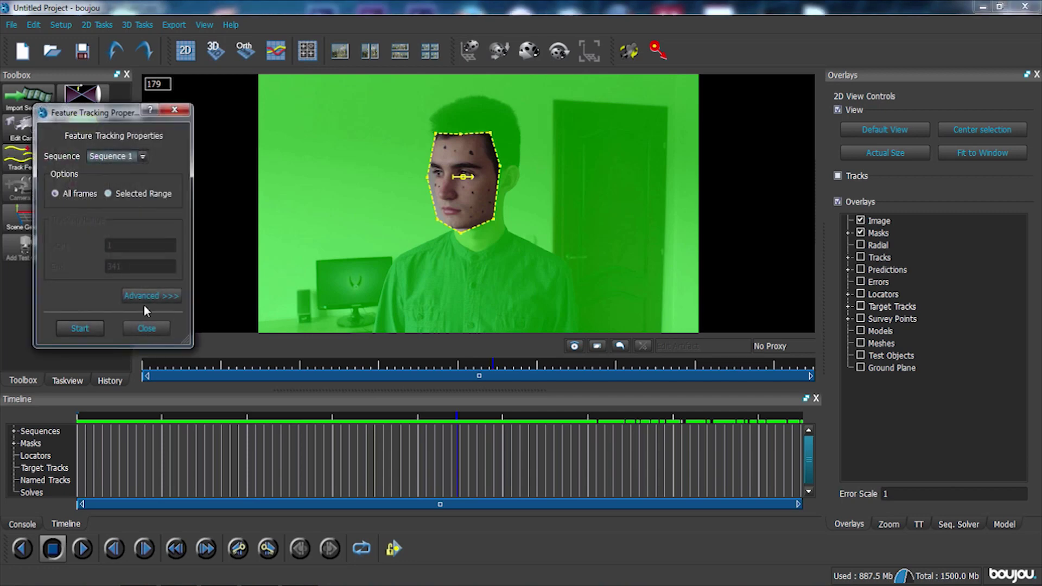
click(93, 326)
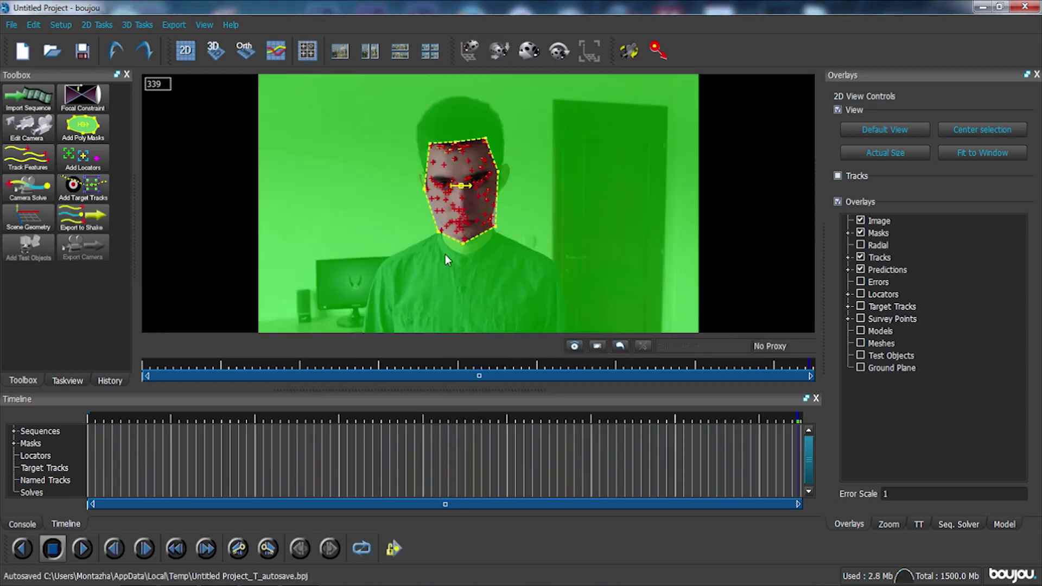
Run Camera Solve on the face tracks and scrub back to review Camera solve 4.
click(32, 196)
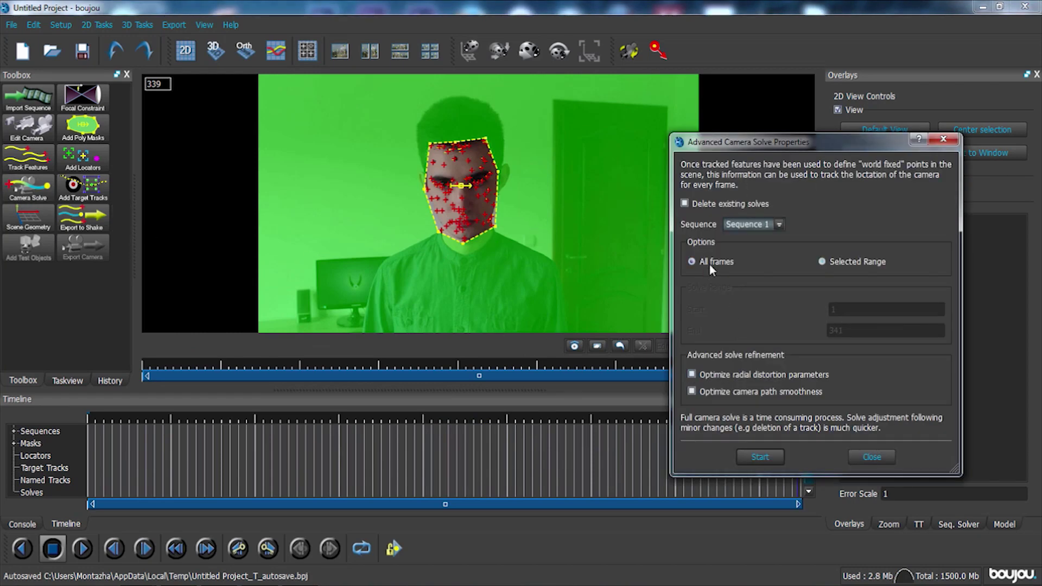
click(778, 461)
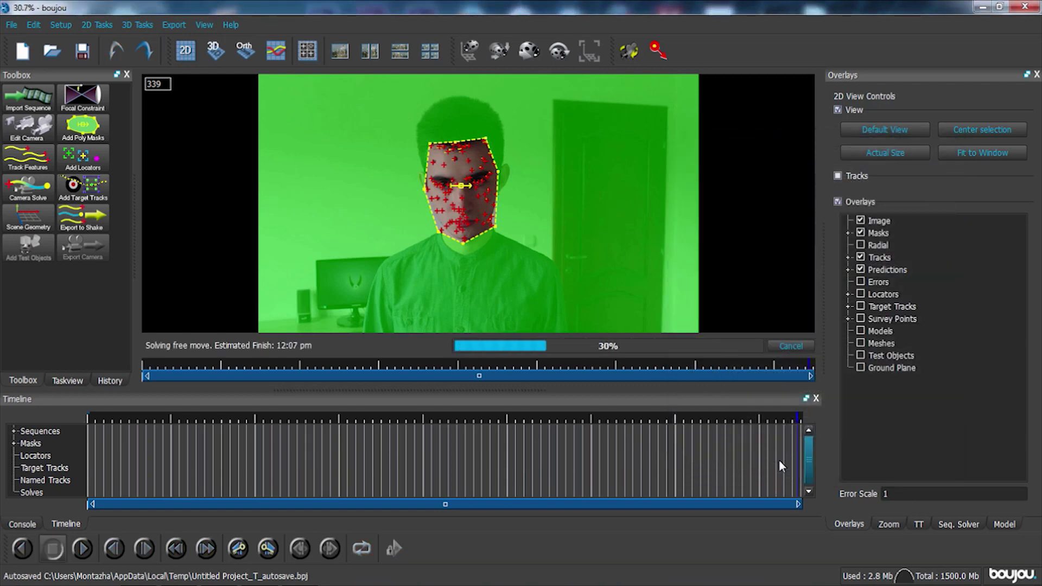
mouse_move(157, 363)
mouse_down()
mouse_move(436, 367)
mouse_move(448, 372)
mouse_move(417, 379)
mouse_move(596, 385)
mouse_up()
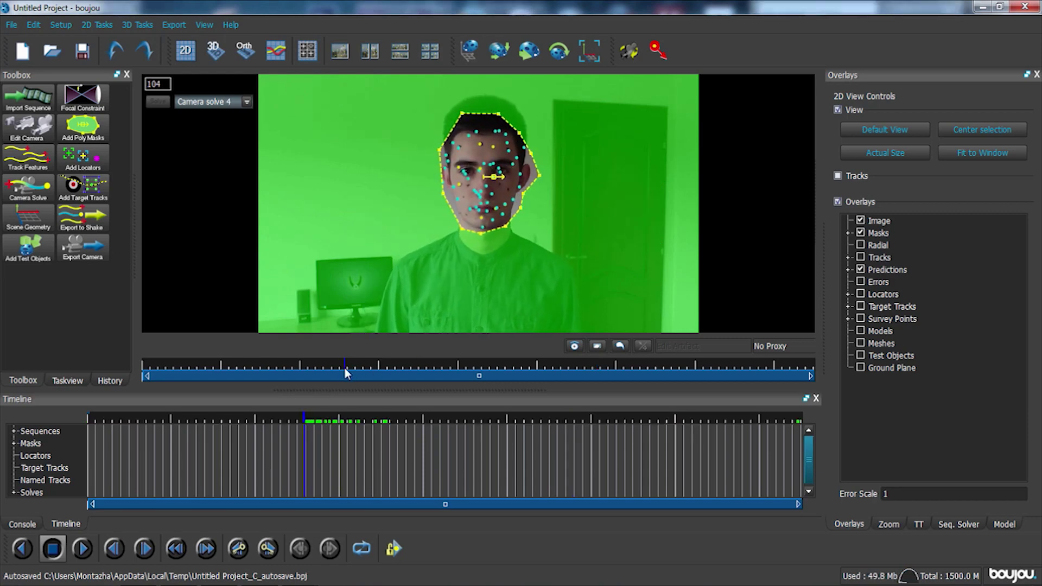
mouse_move(344, 368)
mouse_down()
mouse_move(265, 381)
mouse_move(186, 375)
mouse_move(743, 373)
mouse_move(194, 375)
mouse_move(696, 376)
mouse_move(345, 382)
mouse_up()
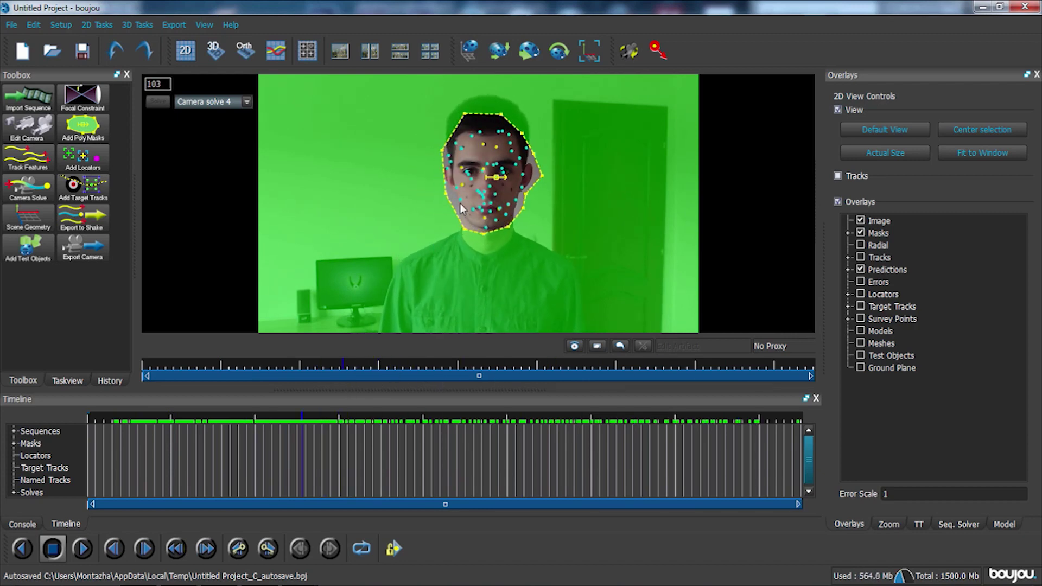
Delete Mask 1 from the scene tree.
right_click(425, 216)
click(67, 380)
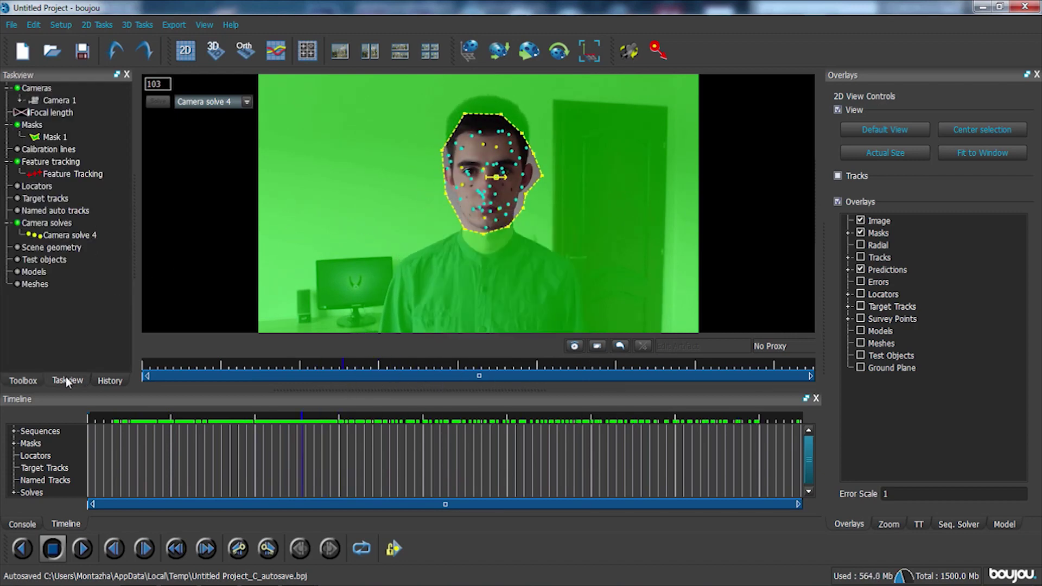
click(54, 135)
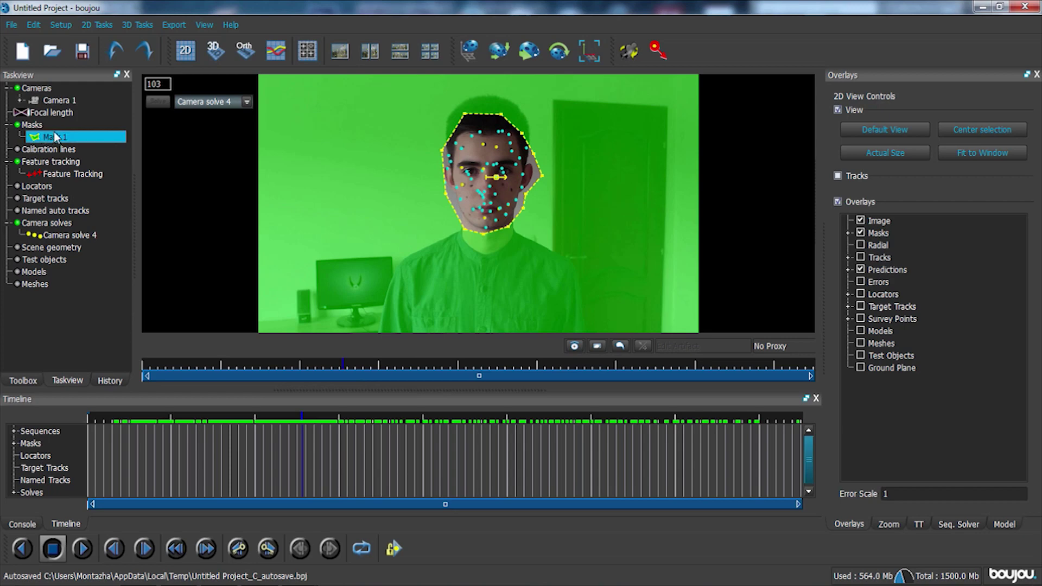
key(Delete)
Add an Origin coordinate frame hint connected to the selected face track.
click(23, 380)
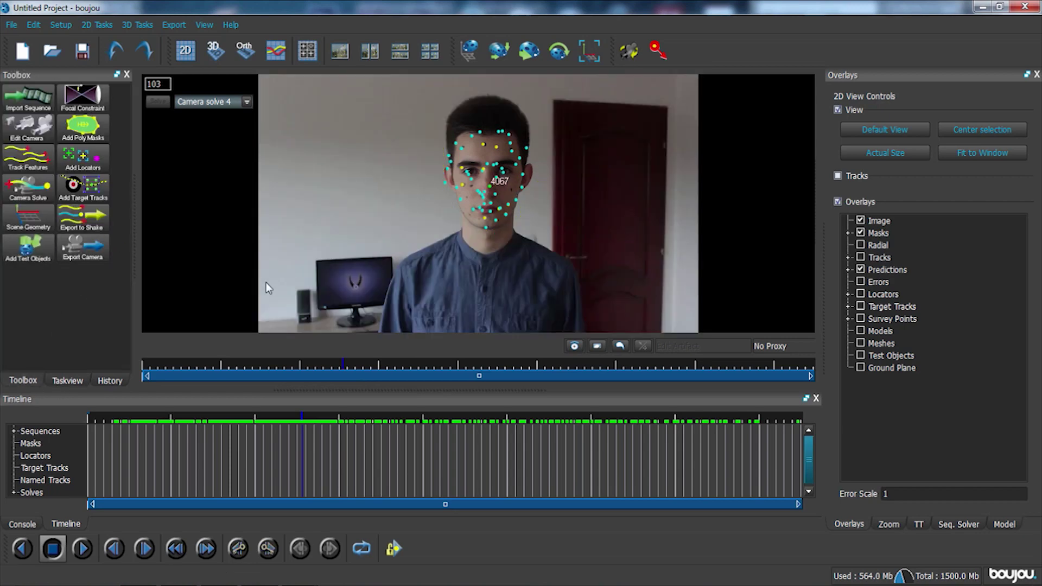
click(28, 217)
drag(224, 130, 255, 106)
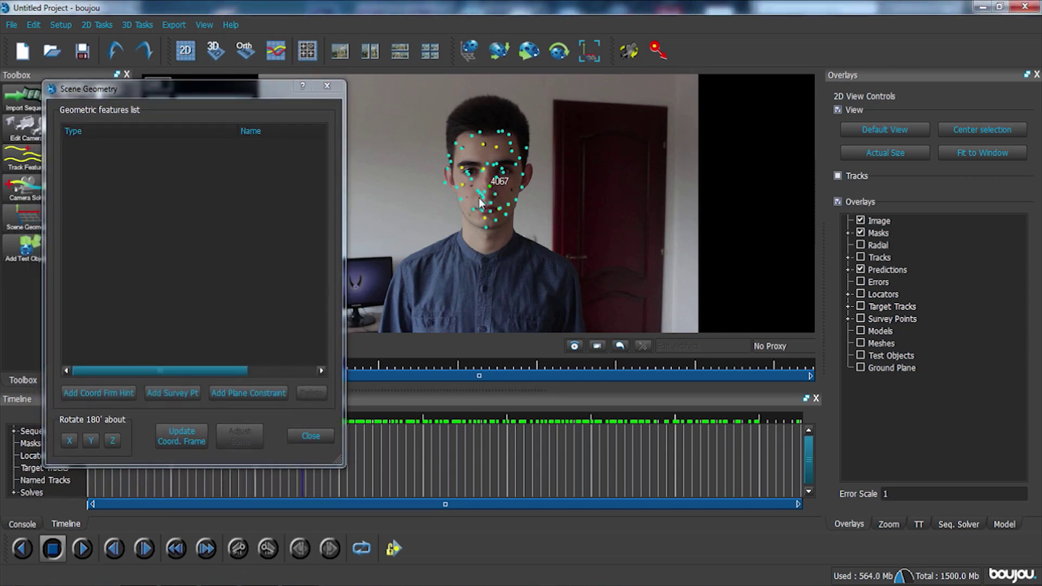
click(107, 394)
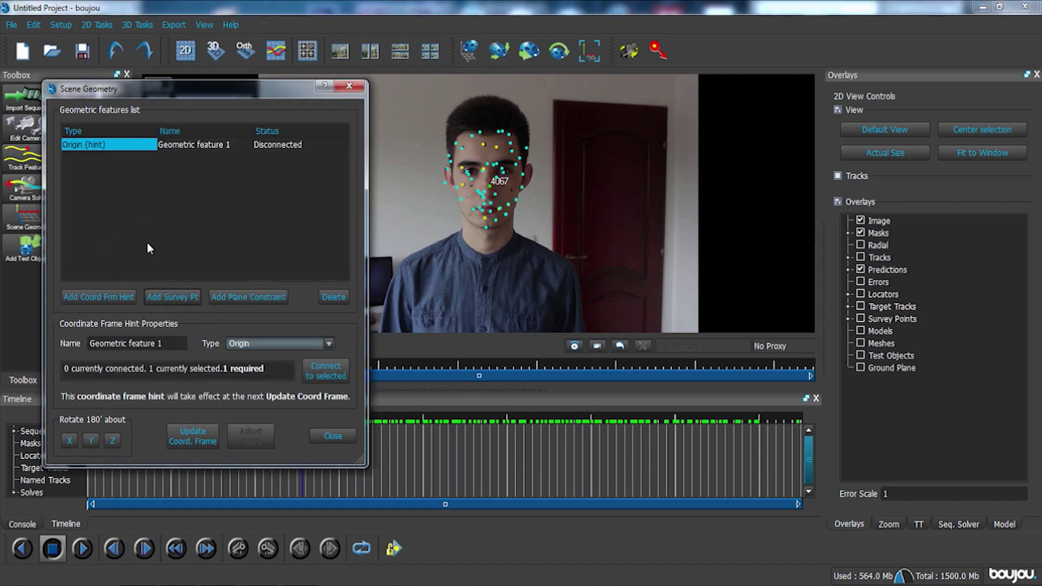
click(325, 375)
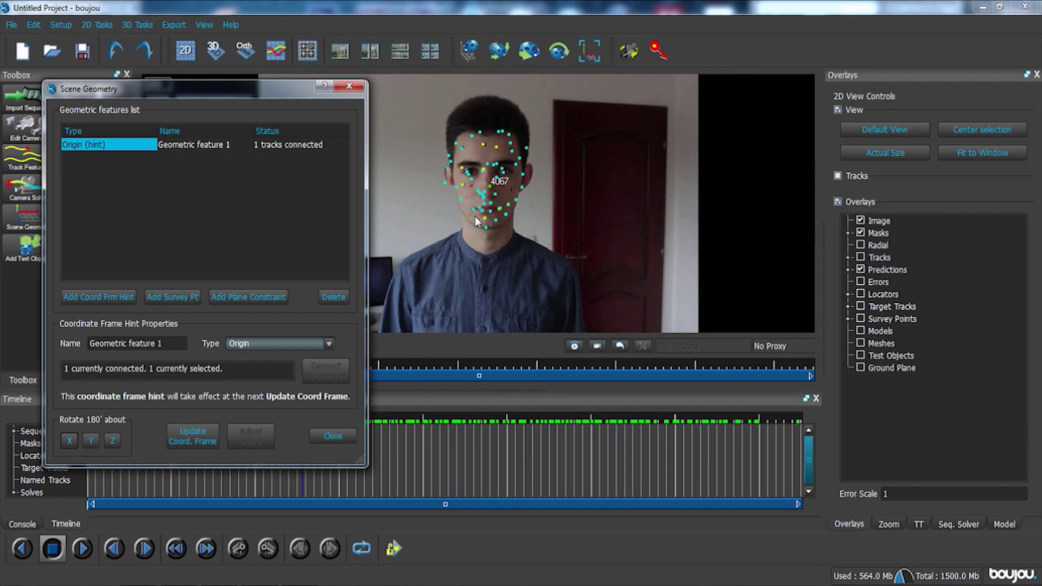
click(324, 438)
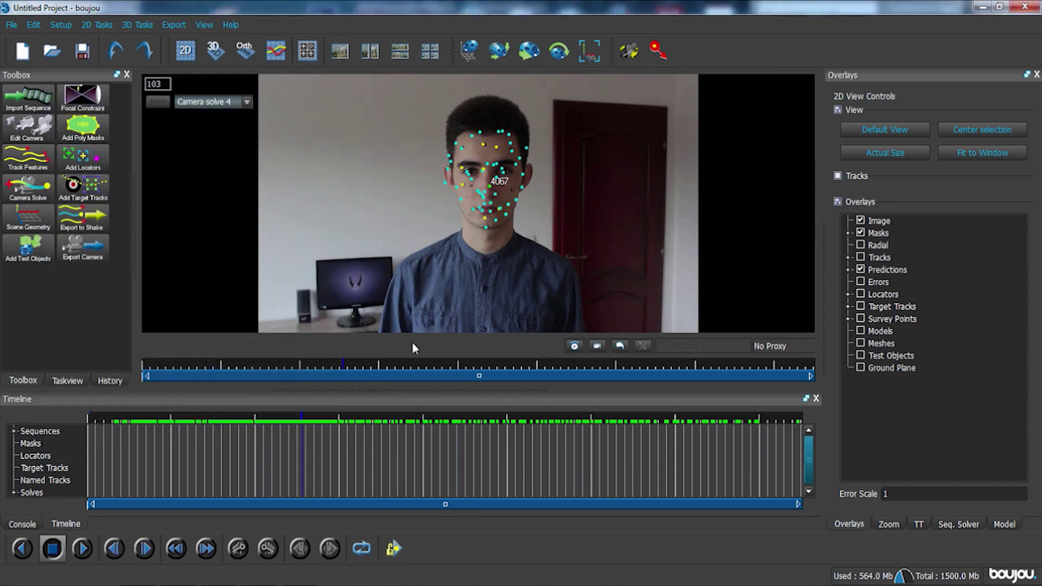
Set boujou's camera export to After Effects (Maya) format with scene scale 100.
drag(397, 362, 270, 376)
click(90, 258)
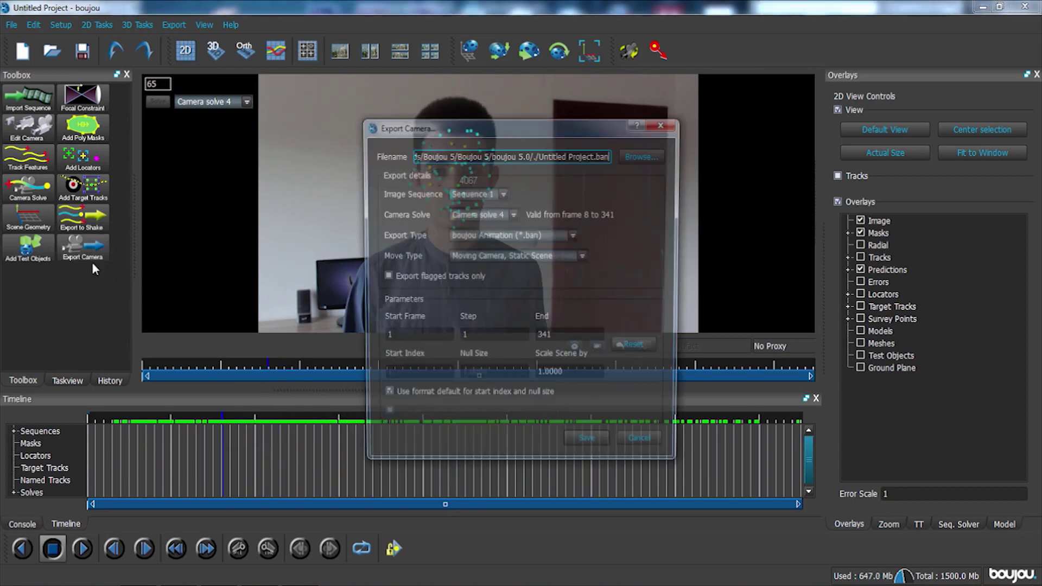
drag(481, 138, 138, 130)
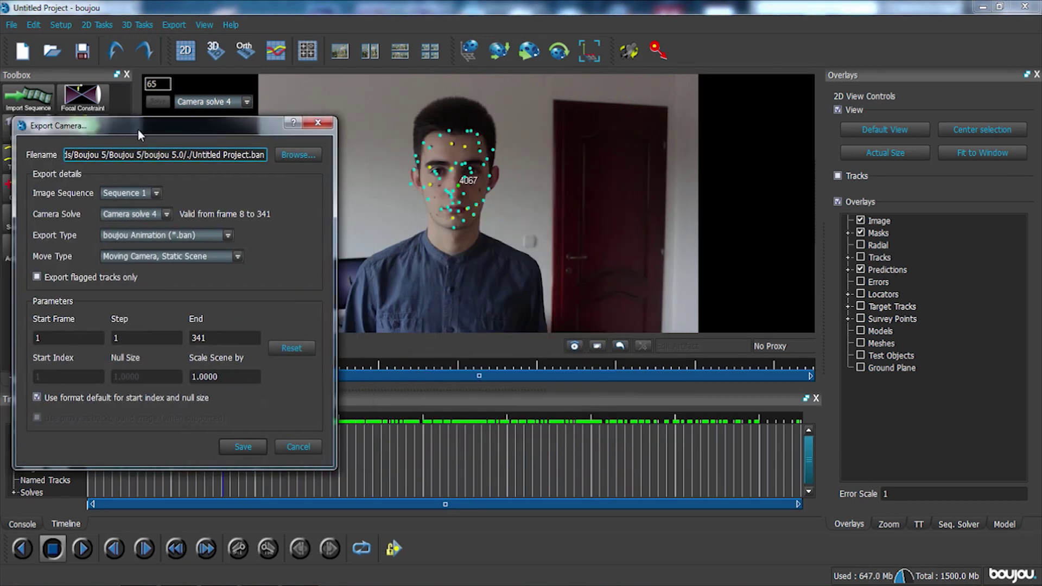
click(171, 237)
click(192, 259)
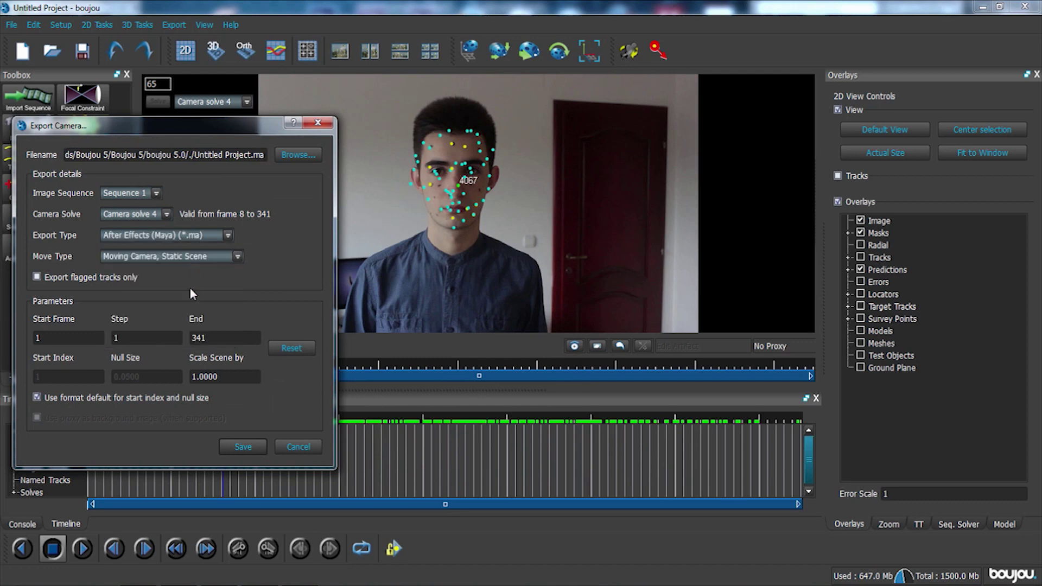
double_click(231, 375)
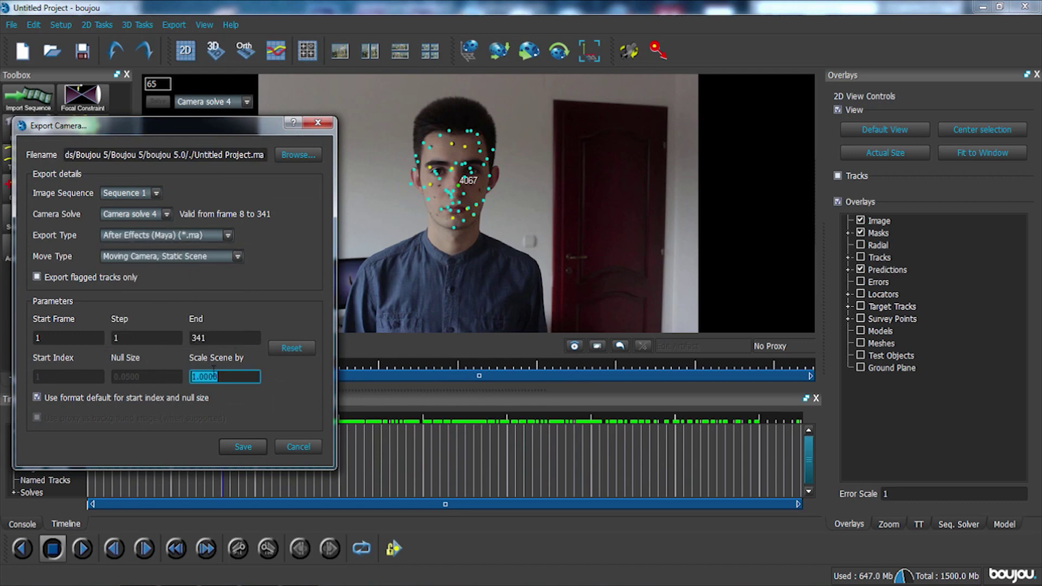
text(100)
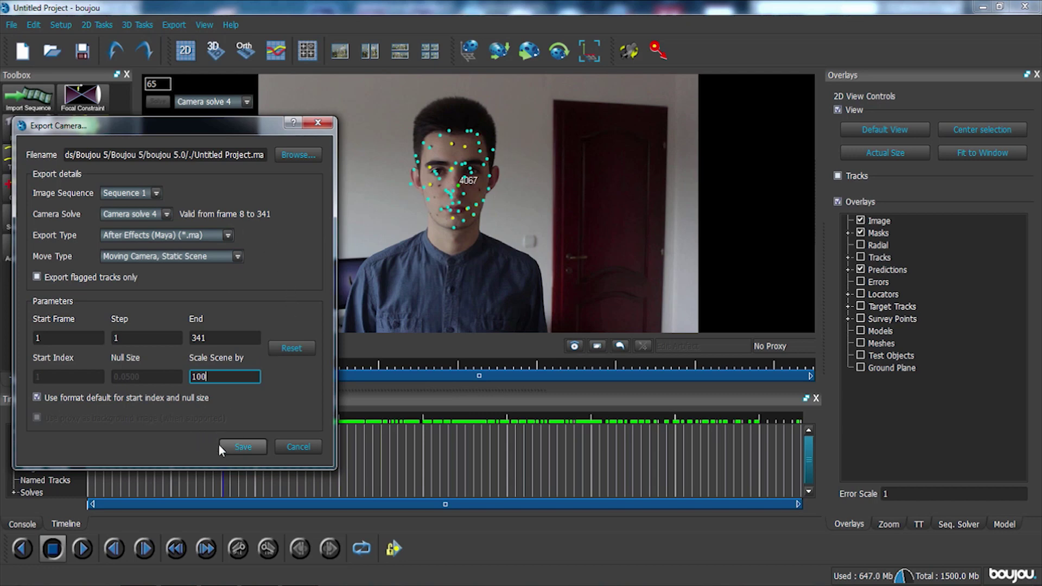
drag(181, 121, 189, 90)
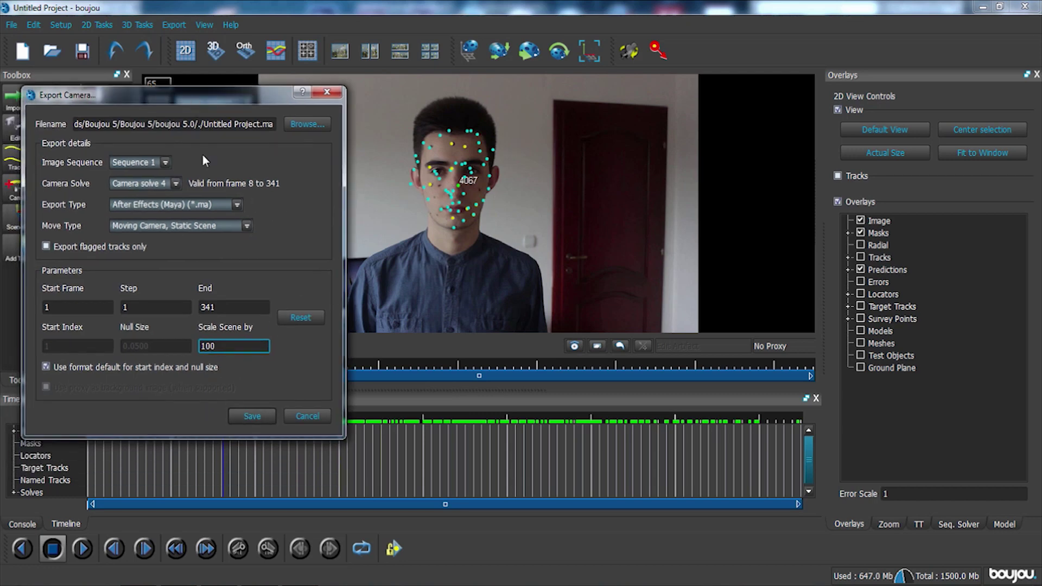
Name the camera export file AE Track on the Desktop.
click(307, 127)
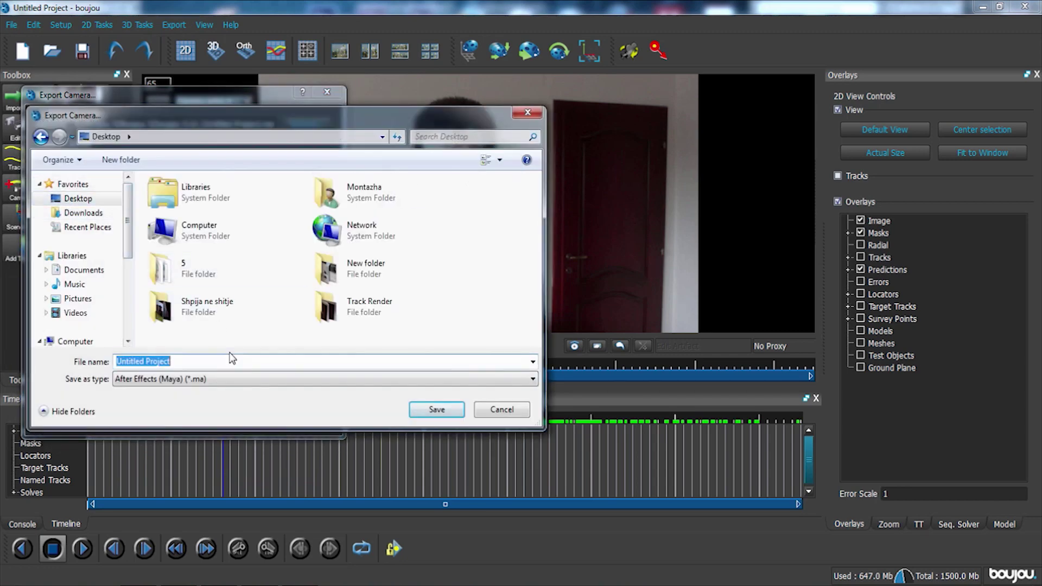
text(AE Arack s)
key(BackSpace)
key(BackSpace)
key(Return)
click(244, 417)
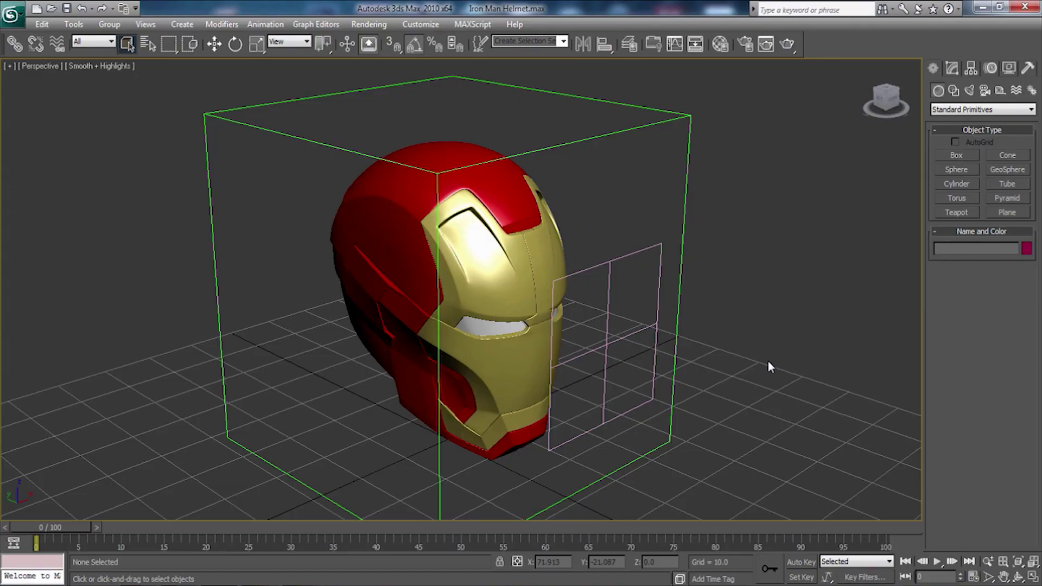
drag(774, 363, 536, 330)
scroll(564, 335, up, 2)
scroll(564, 334, down, 3)
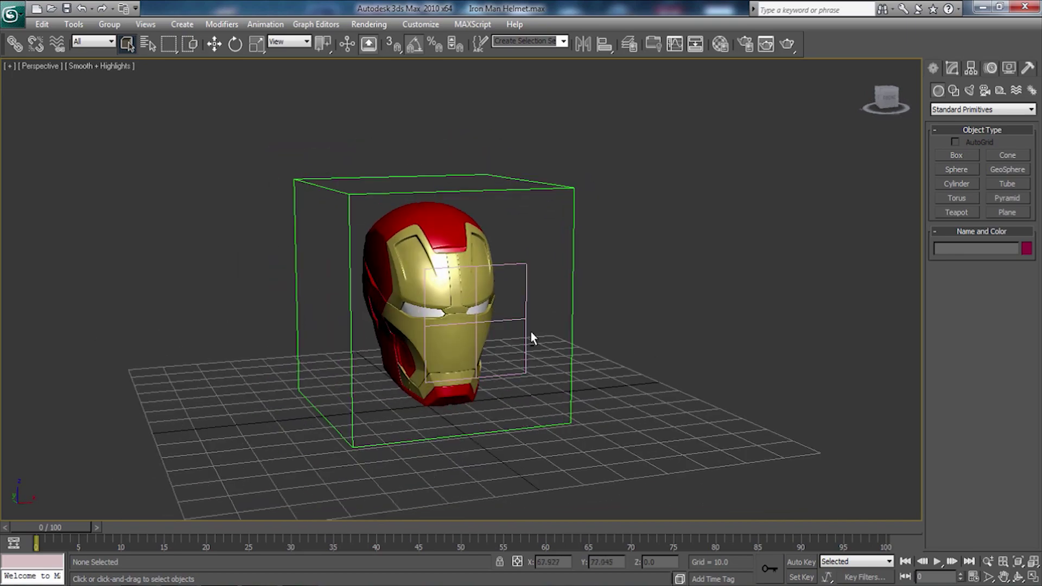
scroll(451, 324, up, 1)
drag(451, 323, 532, 336)
click(417, 298)
key(z)
scroll(438, 317, down, 5)
scroll(537, 360, down, 1)
key(7)
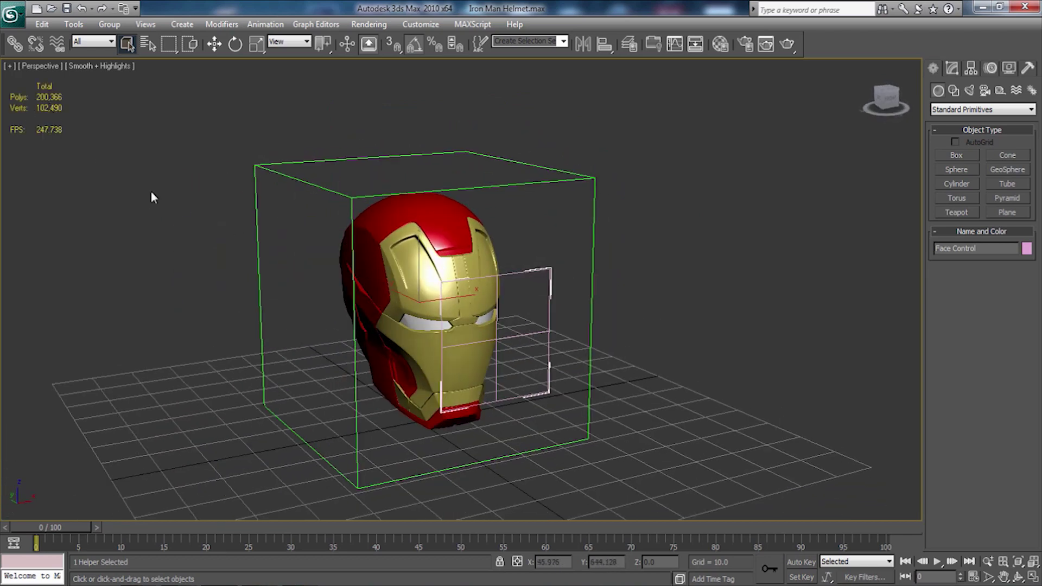
drag(520, 316, 462, 353)
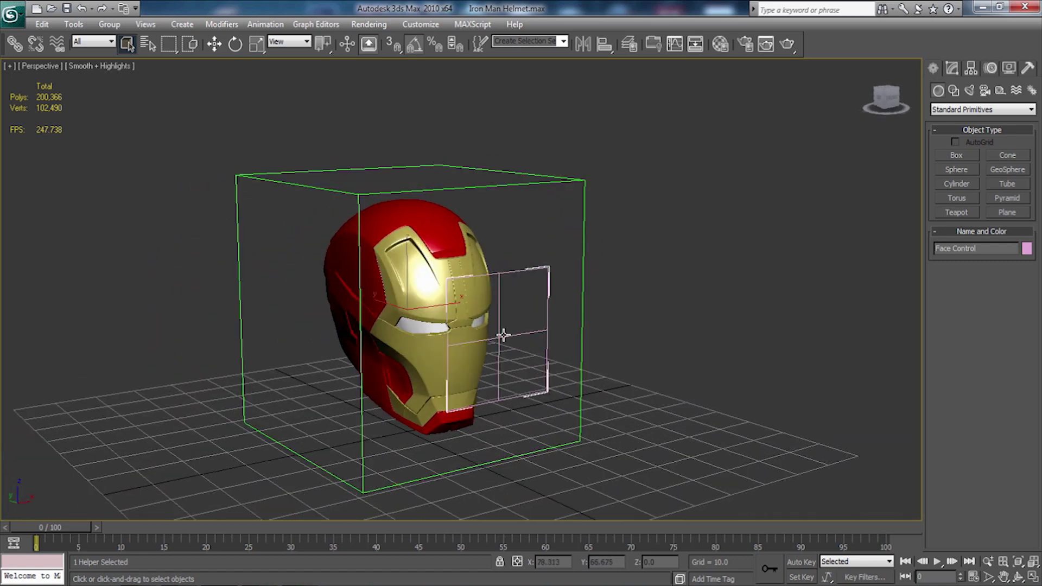
key(w)
drag(468, 315, 408, 286)
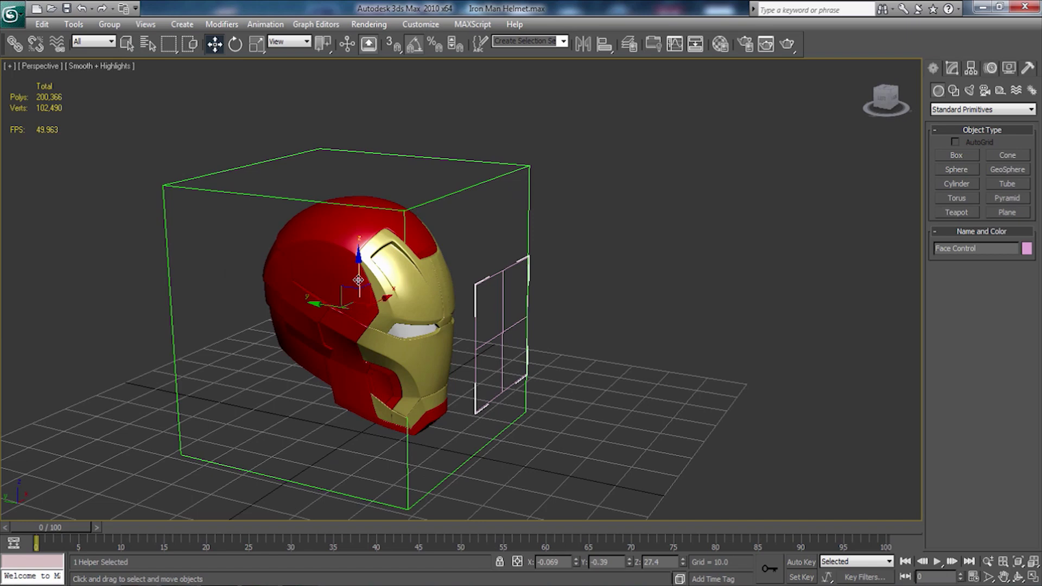
drag(512, 325, 512, 410)
right_click(511, 411)
drag(353, 277, 378, 342)
click(273, 195)
key(e)
drag(532, 364, 564, 336)
click(197, 239)
Export the helmet as Iron Man Helmet.obj using gw::OBJ-Exporter, triangle faces, materials unchecked.
click(10, 12)
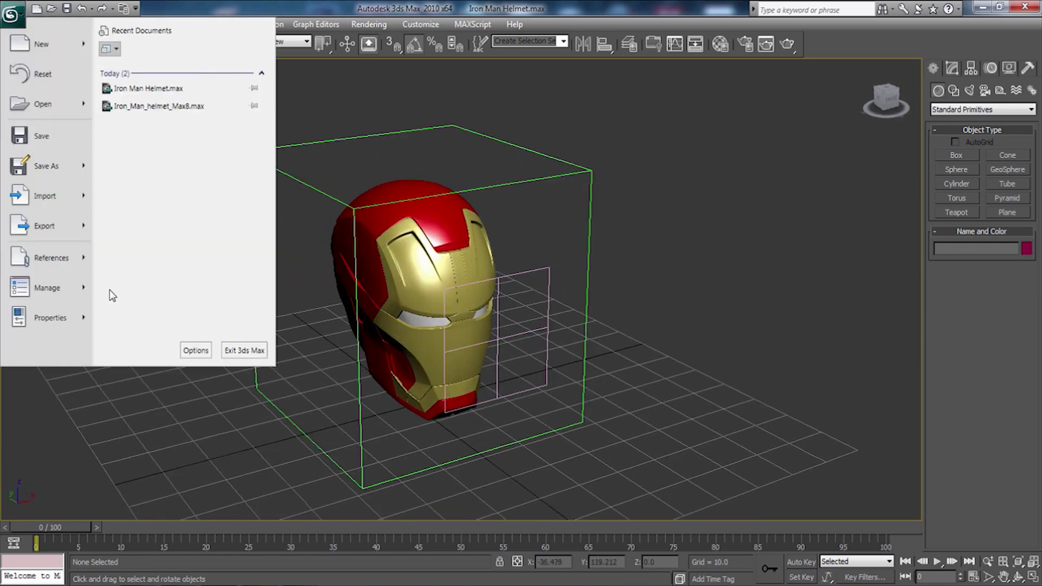
click(38, 221)
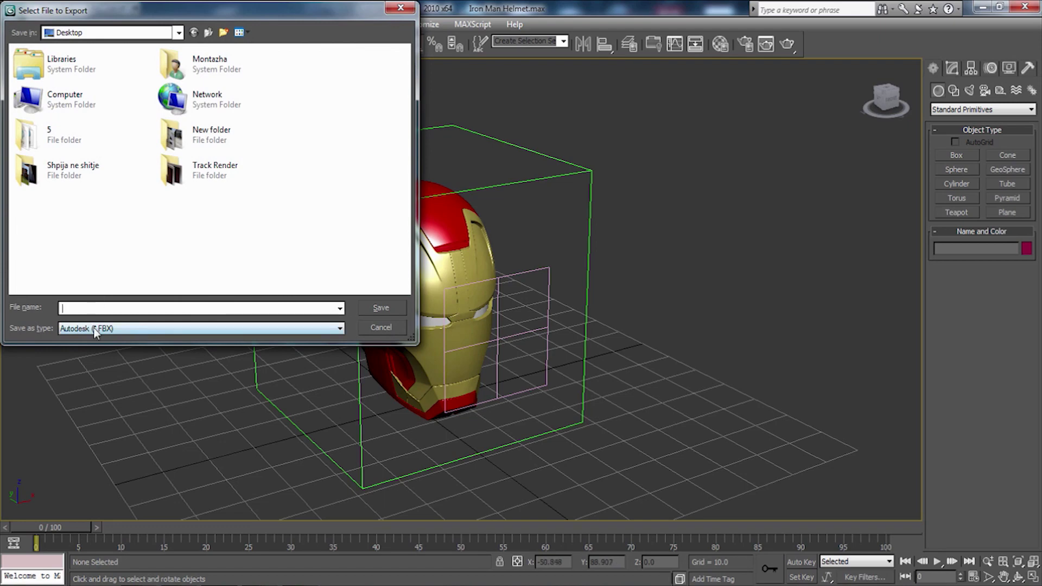
text(Iron Man Helmet)
click(122, 328)
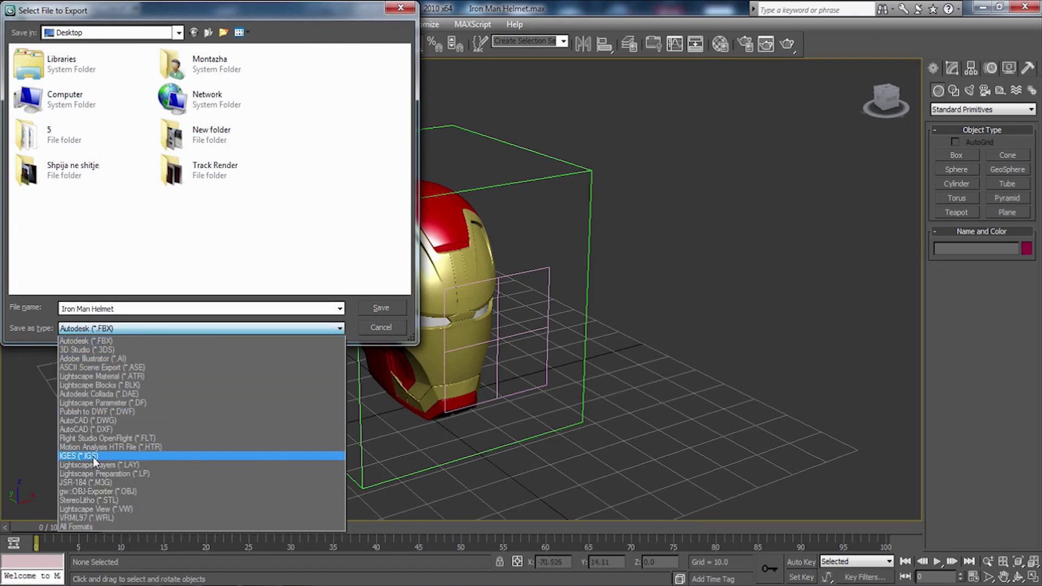
click(89, 490)
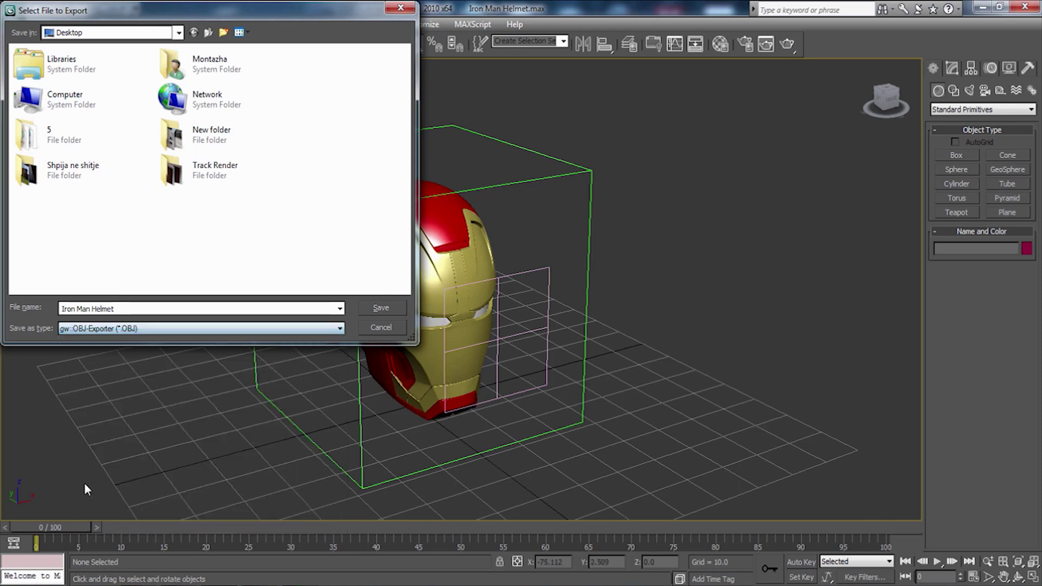
drag(274, 17, 511, 86)
click(610, 374)
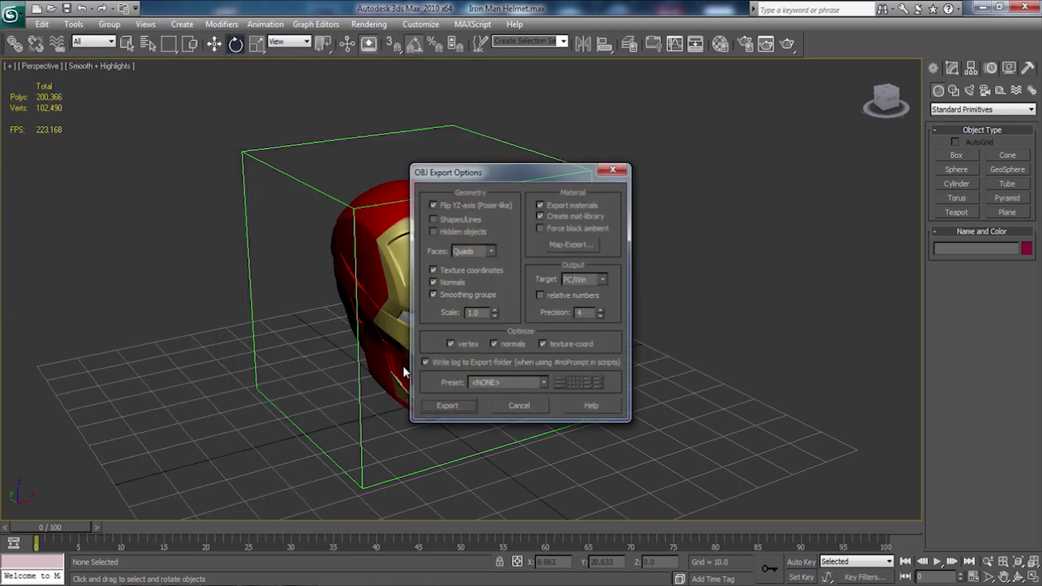
drag(500, 177, 178, 169)
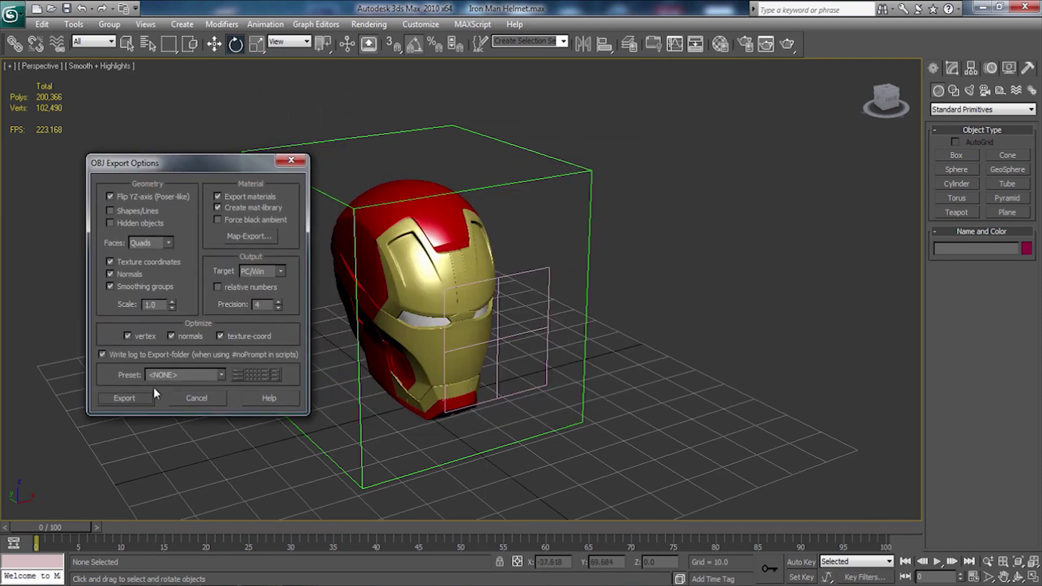
click(170, 243)
click(217, 196)
Finish the helmet OBJ export, then import AE Track.ma into After Effects and preview its composition.
click(140, 400)
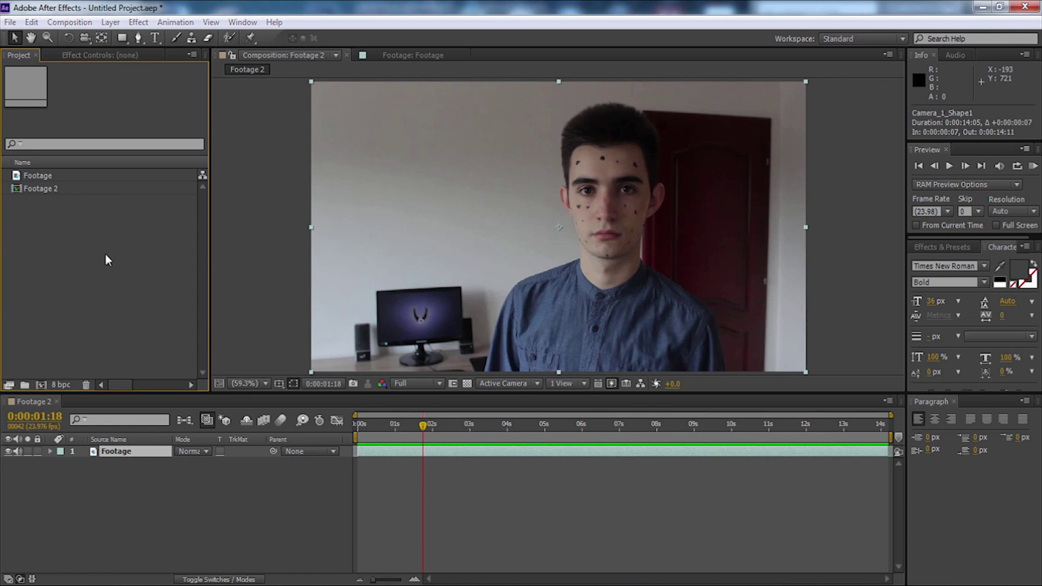
double_click(106, 253)
text(ae)
key(Down)
key(Return)
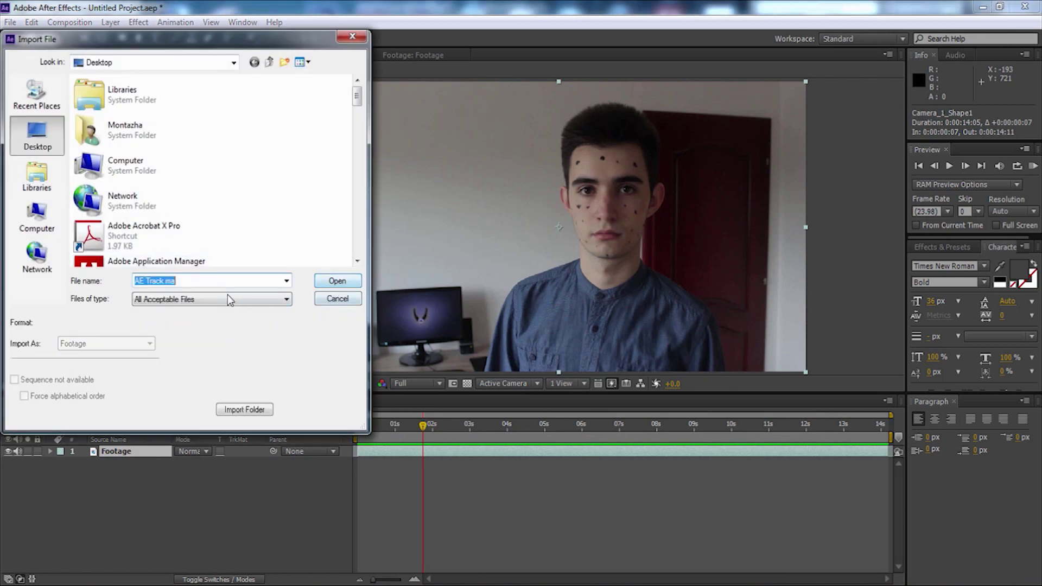
click(333, 284)
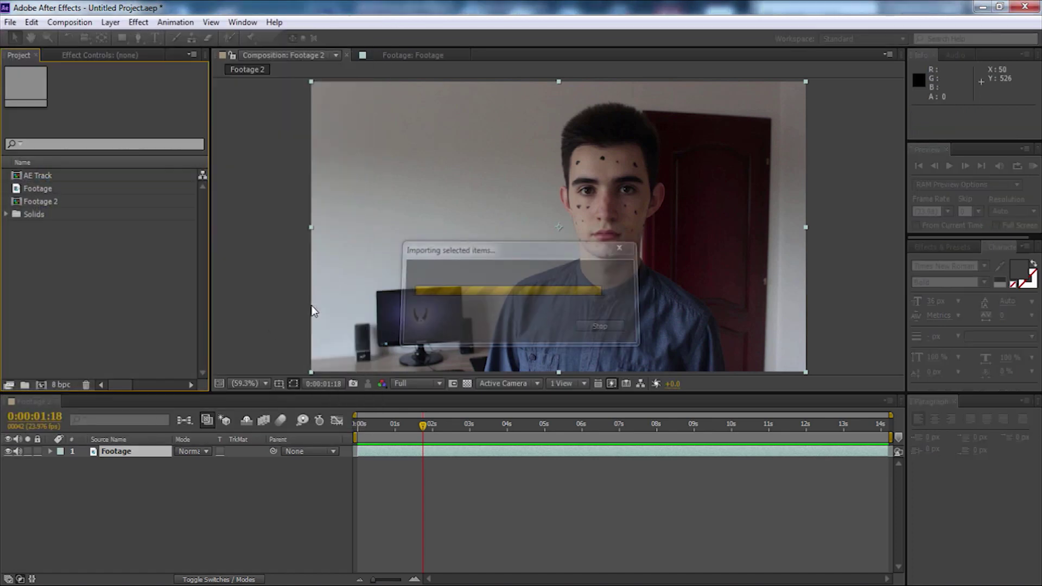
double_click(32, 176)
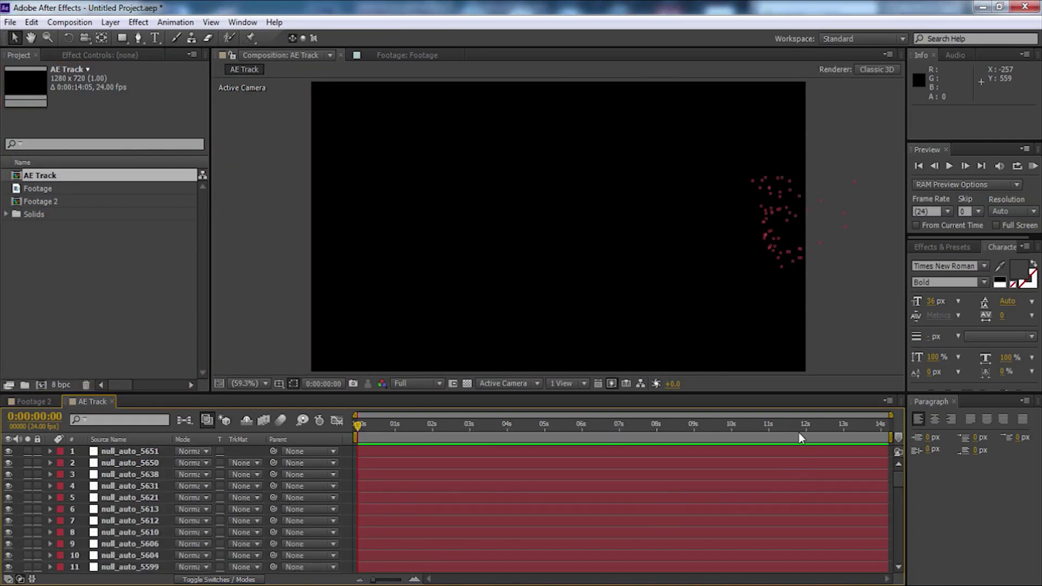
drag(791, 431, 553, 426)
Copy the Footage layer from Footage 2 and paste it into AE Track.
click(41, 401)
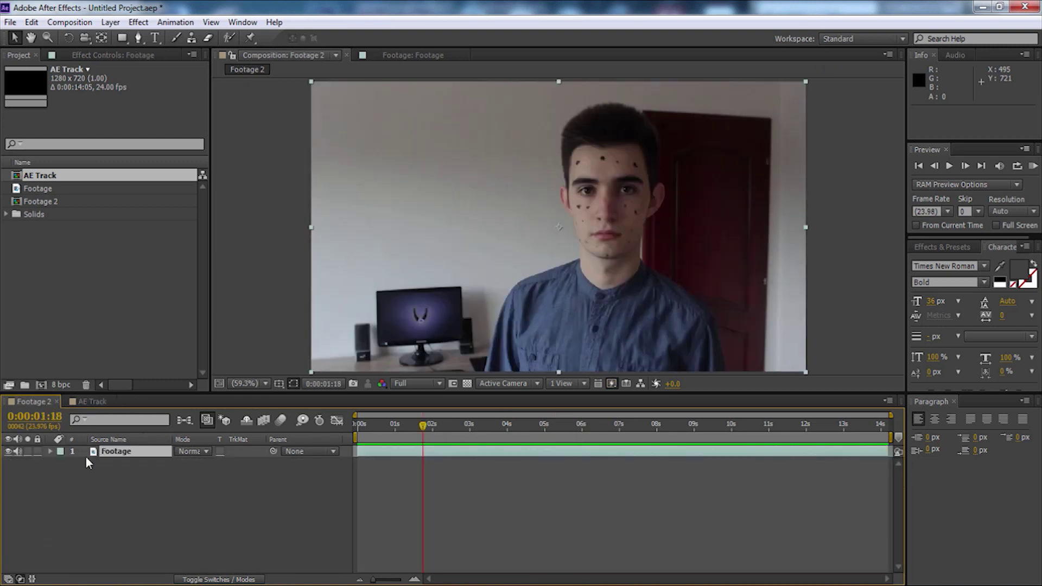
right_click(119, 455)
click(63, 169)
click(34, 21)
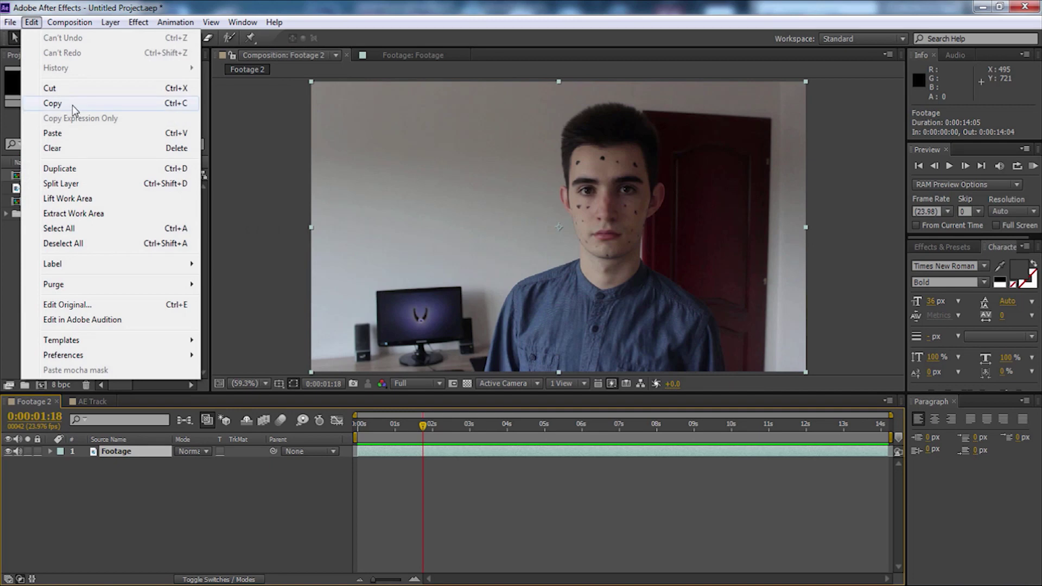
click(73, 103)
click(91, 401)
click(32, 22)
click(70, 137)
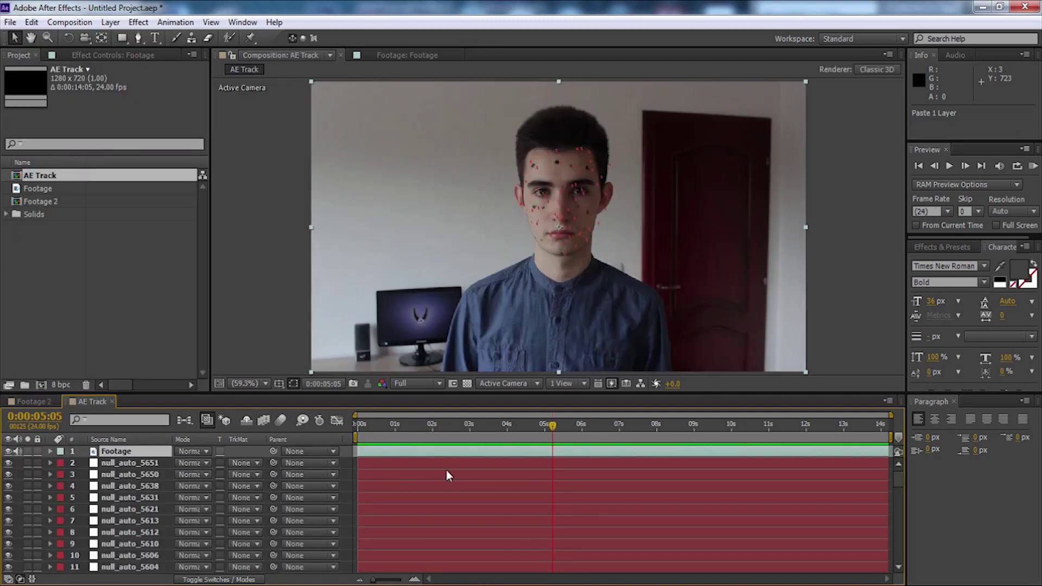
Switch Fast Previews to Off (Final Quality) and scrub AE Track to check the face points.
drag(363, 424, 408, 434)
click(408, 434)
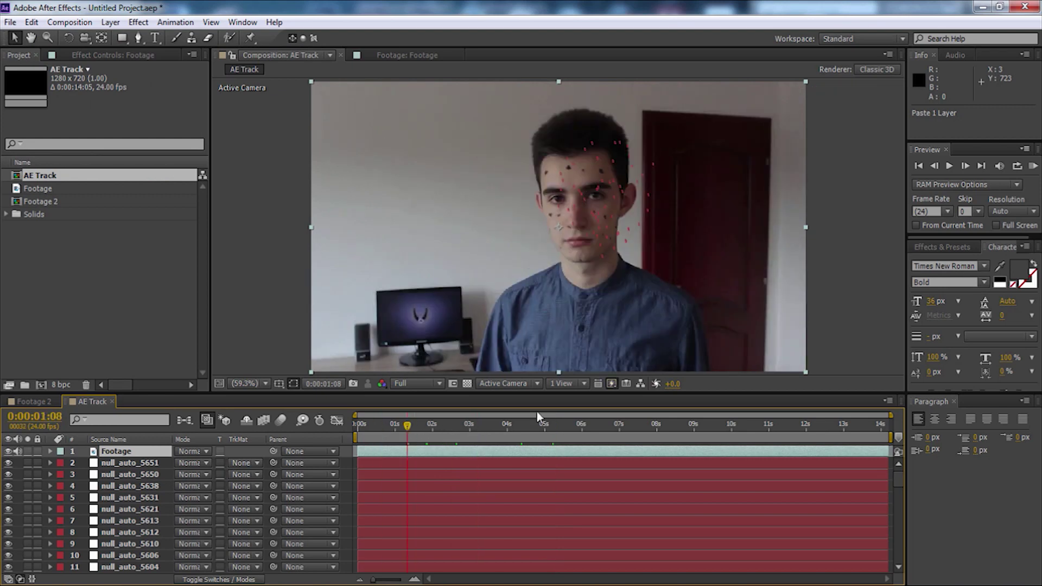
click(611, 383)
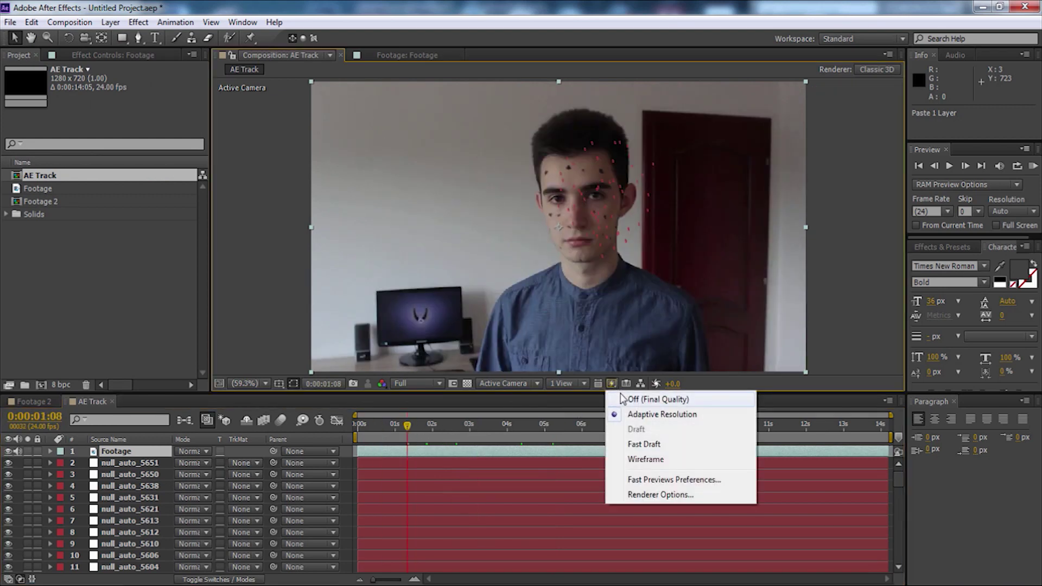
click(622, 405)
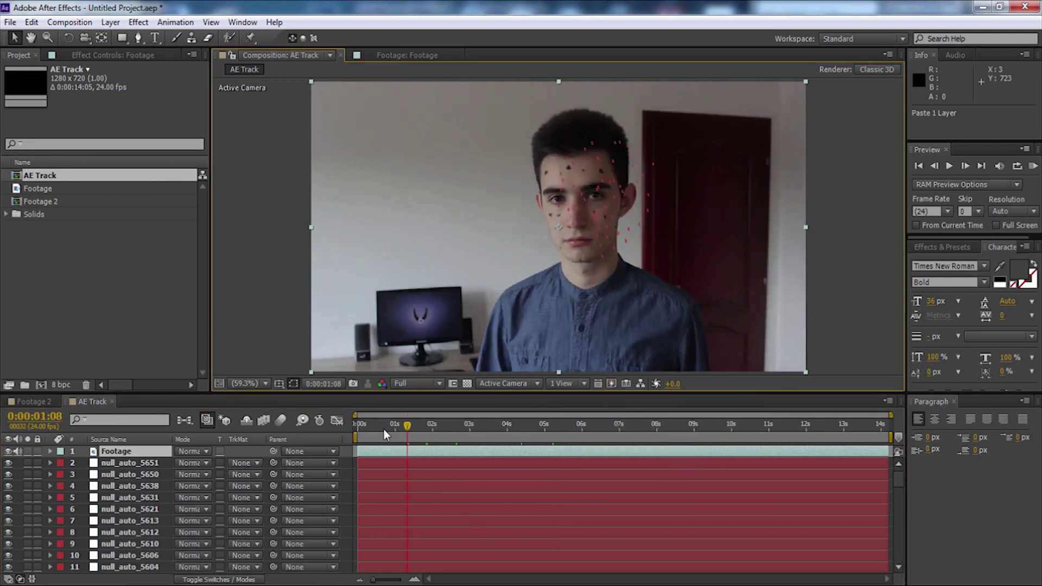
drag(408, 427, 647, 450)
scroll(155, 549, down, 9)
scroll(155, 554, down, 7)
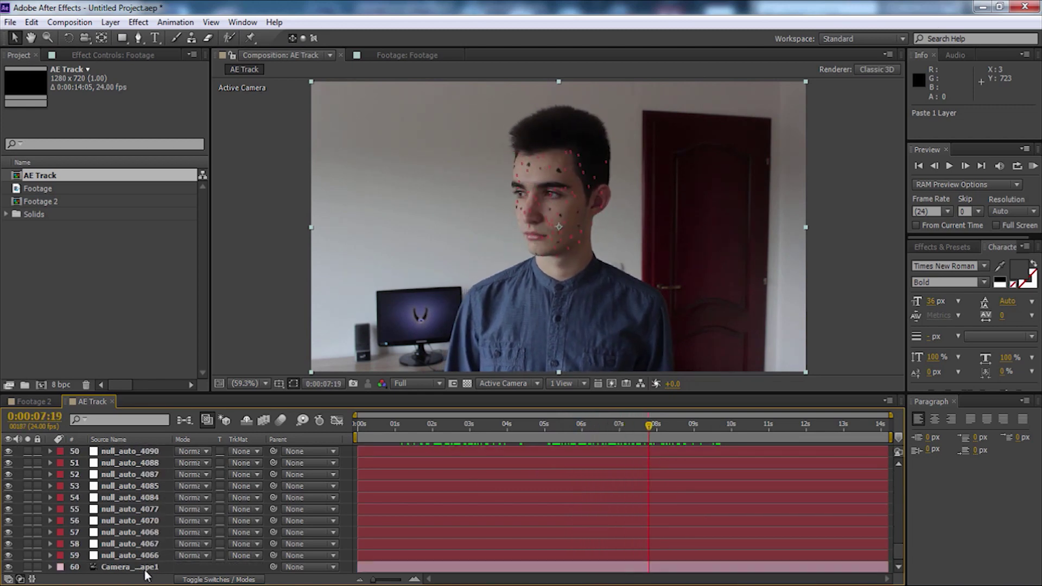
Shift the Camera_1_Shape1 layer 7 frames later, checking its position keyframes.
click(146, 568)
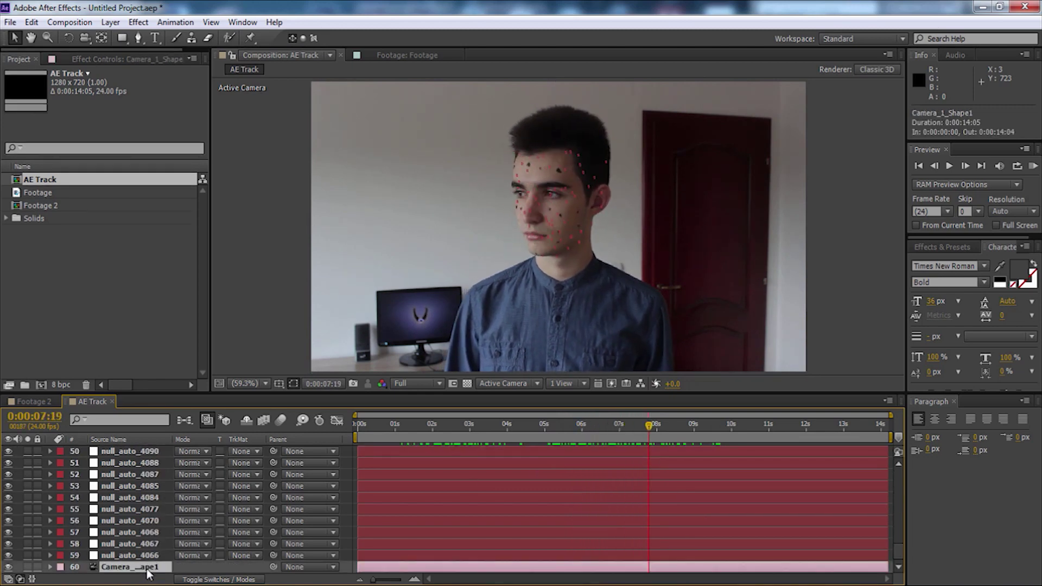
key(p)
drag(897, 547, 894, 558)
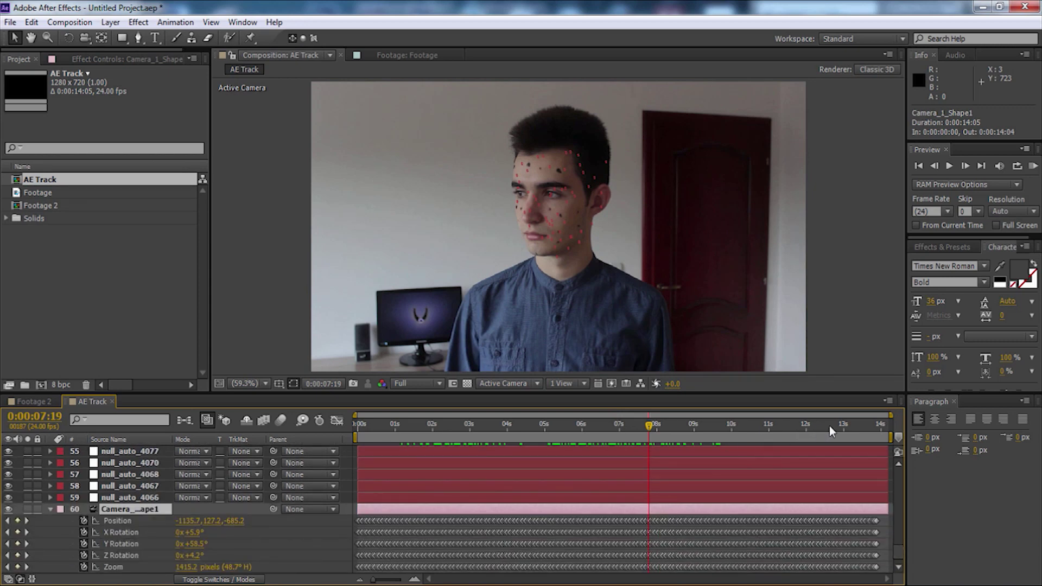
drag(829, 426, 884, 458)
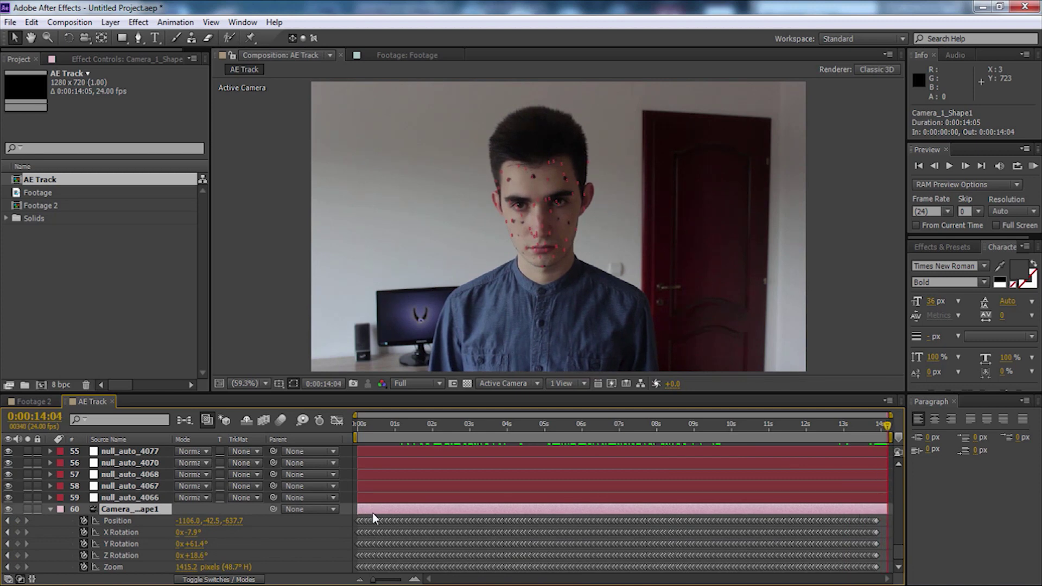
drag(366, 509, 373, 512)
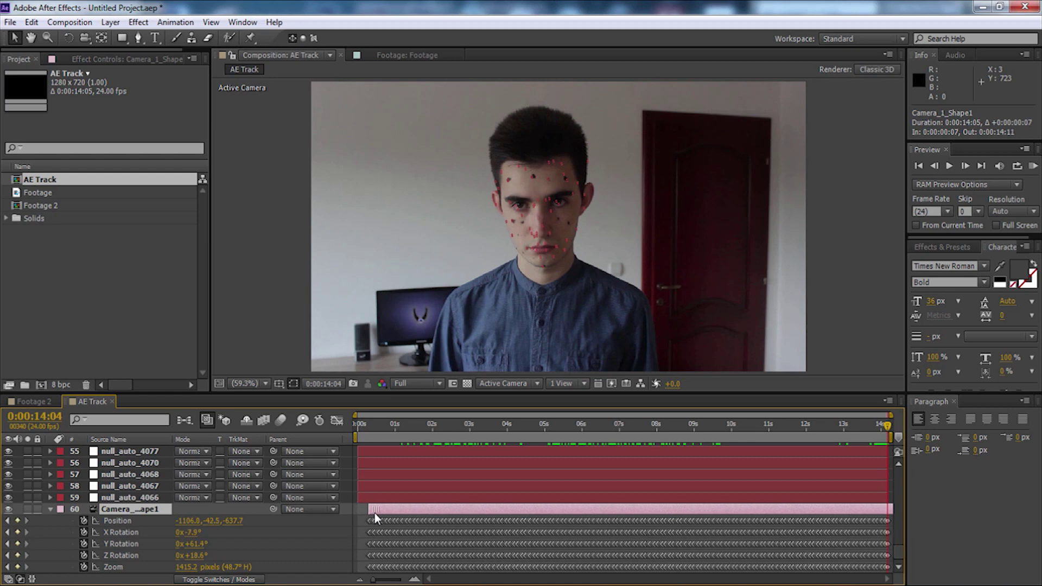
Scrub the shot and set the work area to start at frame 7.
click(365, 423)
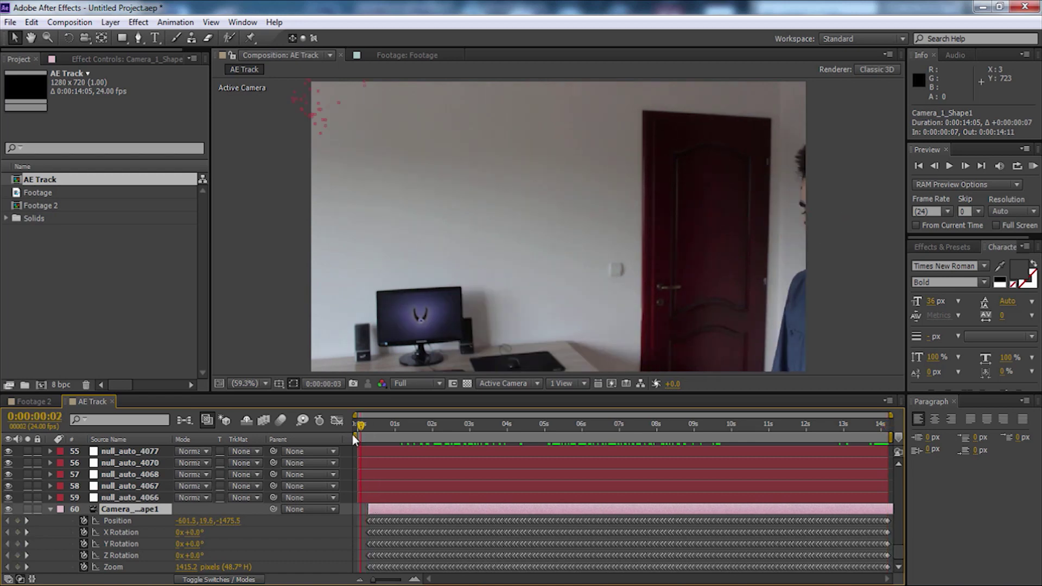
drag(348, 434, 891, 481)
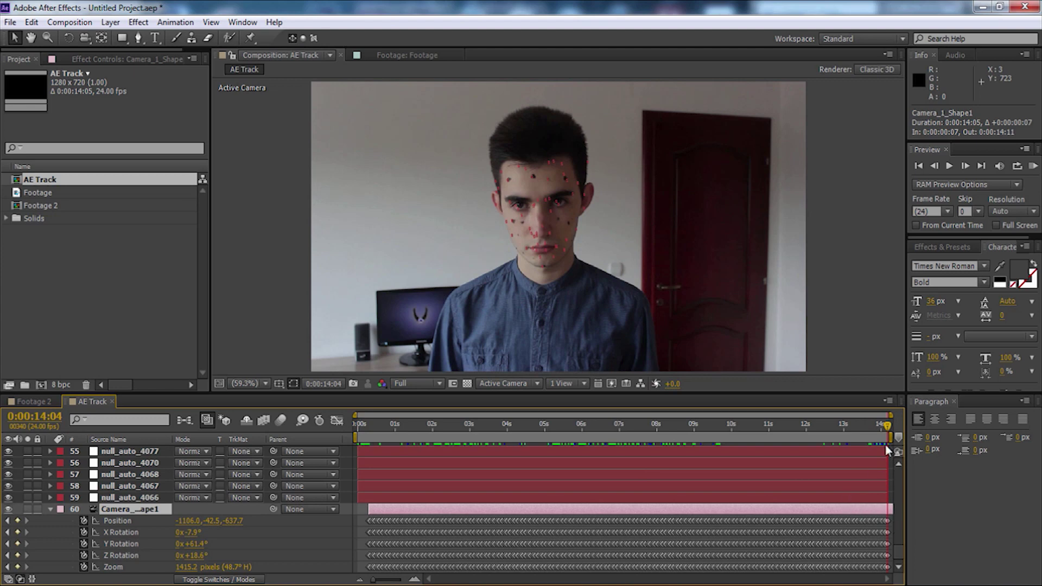
drag(888, 446, 360, 446)
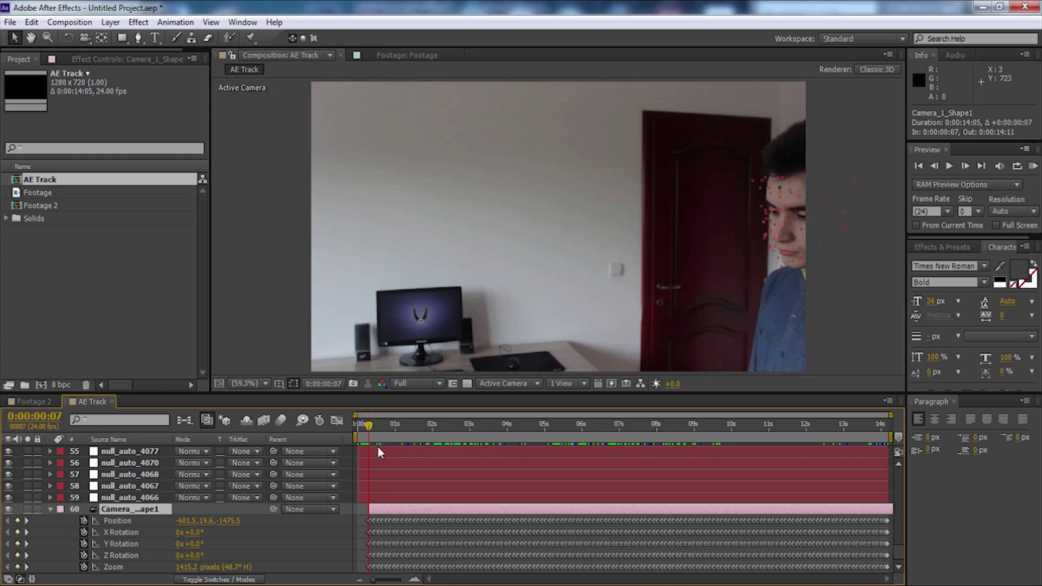
key(b)
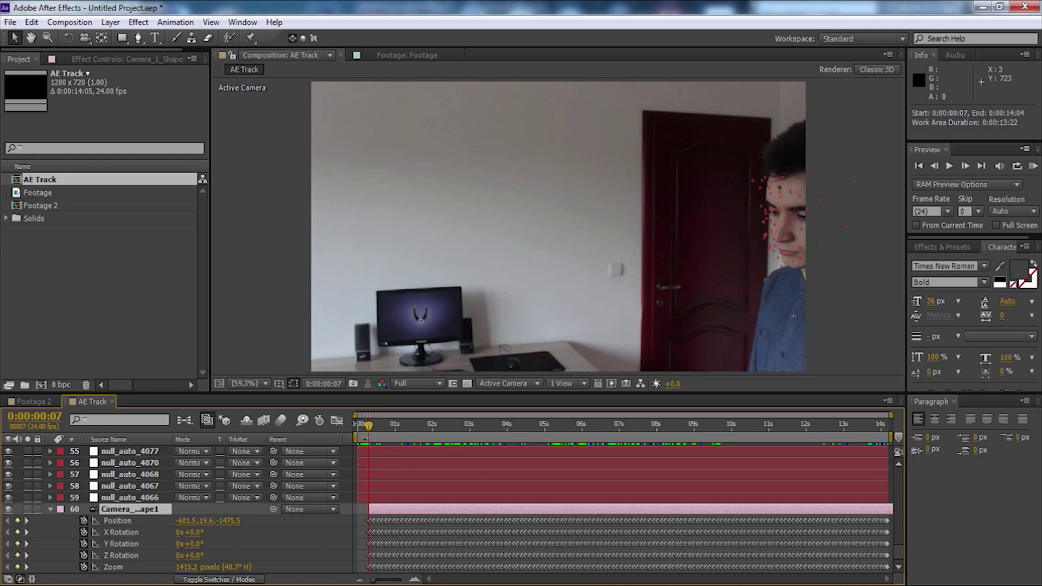
drag(369, 425, 769, 431)
click(383, 432)
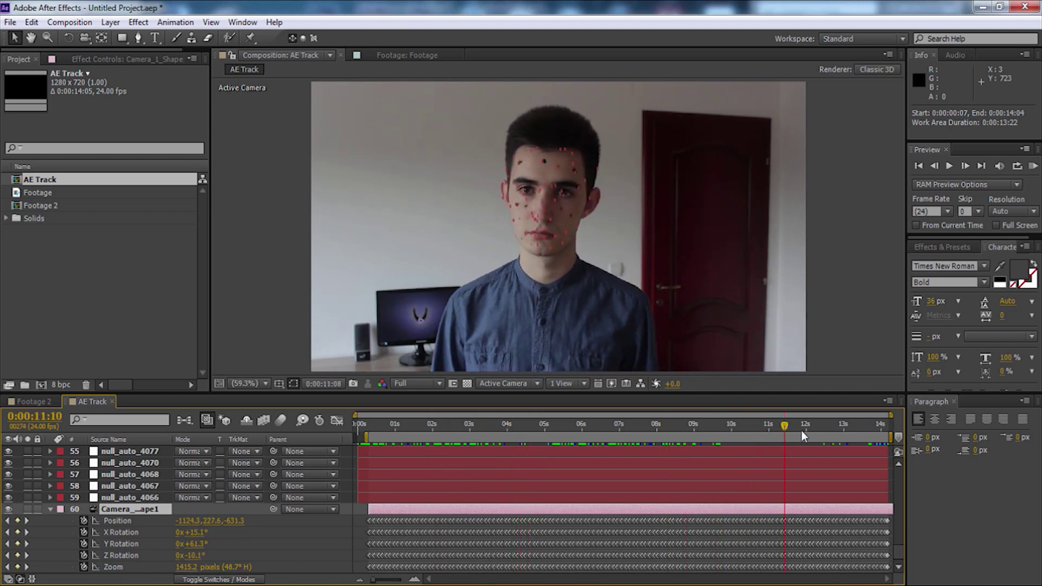
Set the Scale of all tracked null layers to 10%.
click(53, 509)
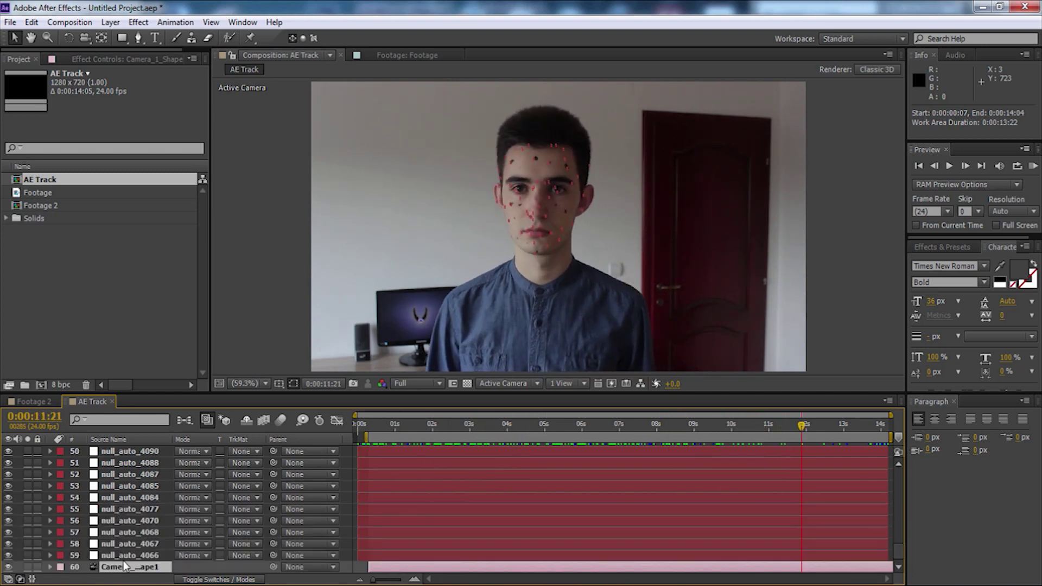
click(124, 555)
scroll(125, 516, up, 15)
shift+click(128, 462)
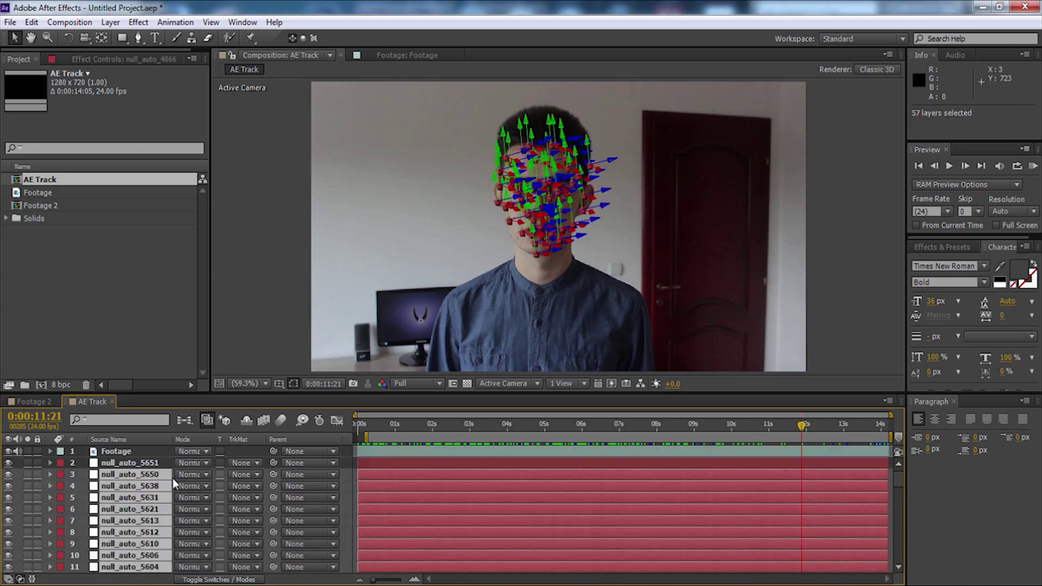
key(s)
click(211, 476)
text(1)
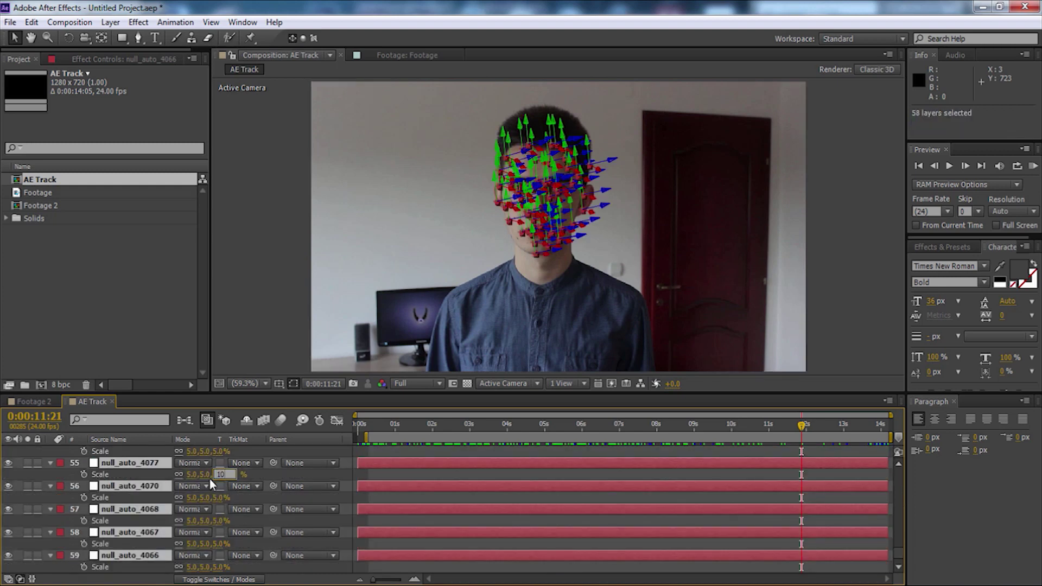
text(0)
key(Return)
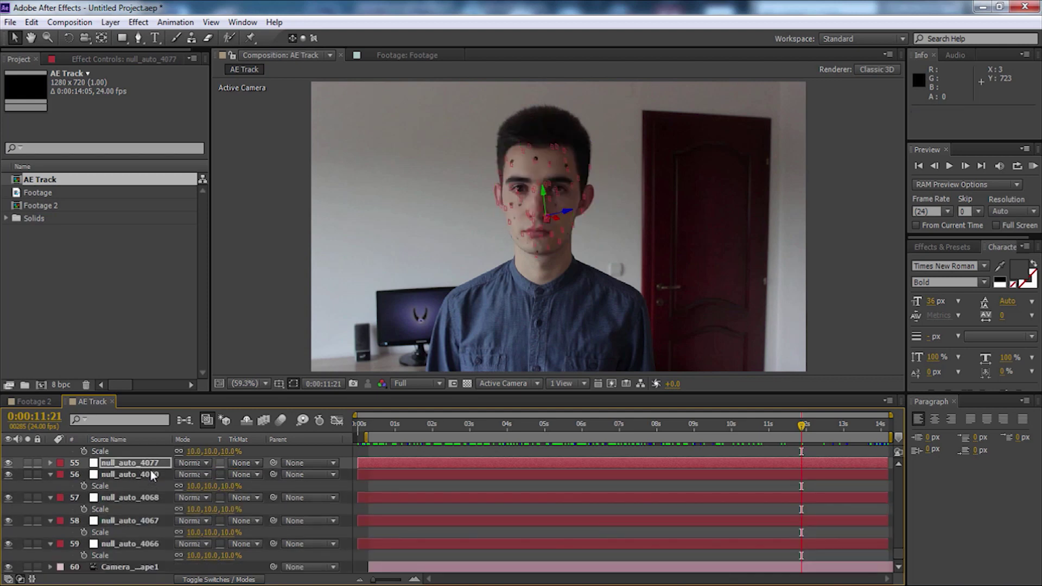
click(153, 474)
Mark all null layers as shy and hide them, leaving Footage and the camera visible.
scroll(161, 484, up, 15)
key(s)
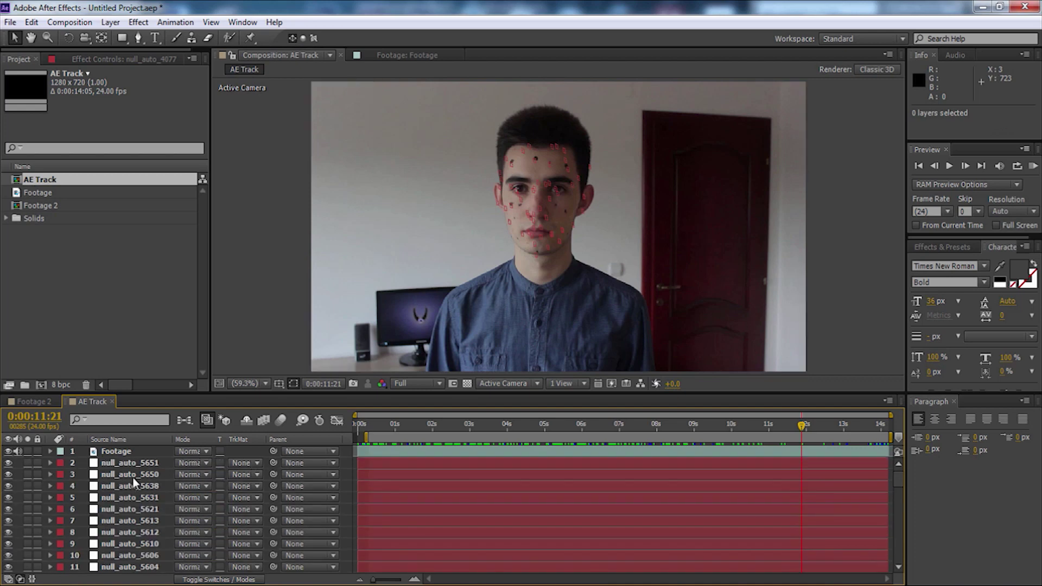
click(136, 462)
scroll(144, 552, down, 4)
scroll(144, 552, down, 12)
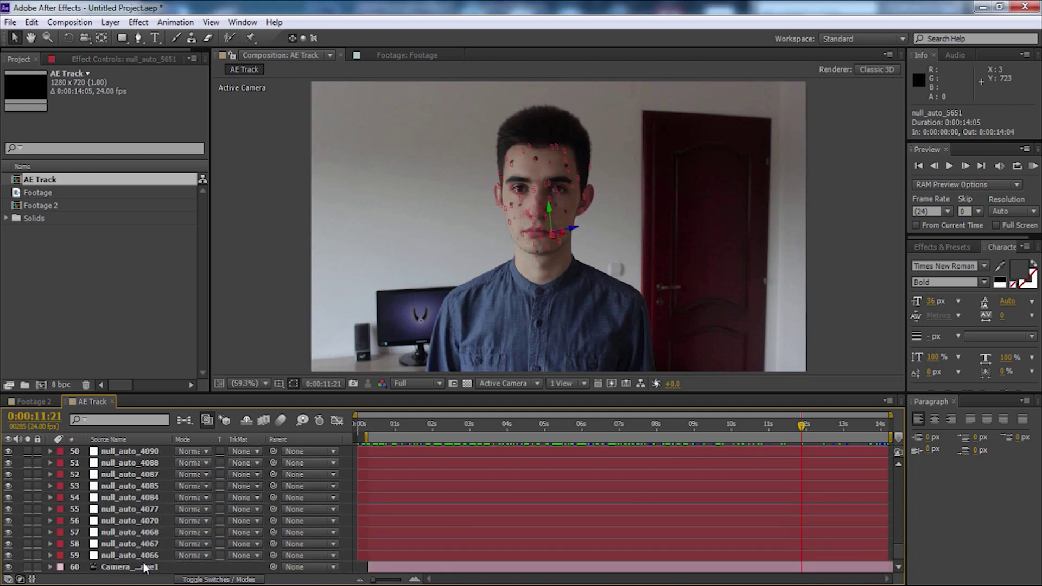
shift+click(150, 556)
key(F4)
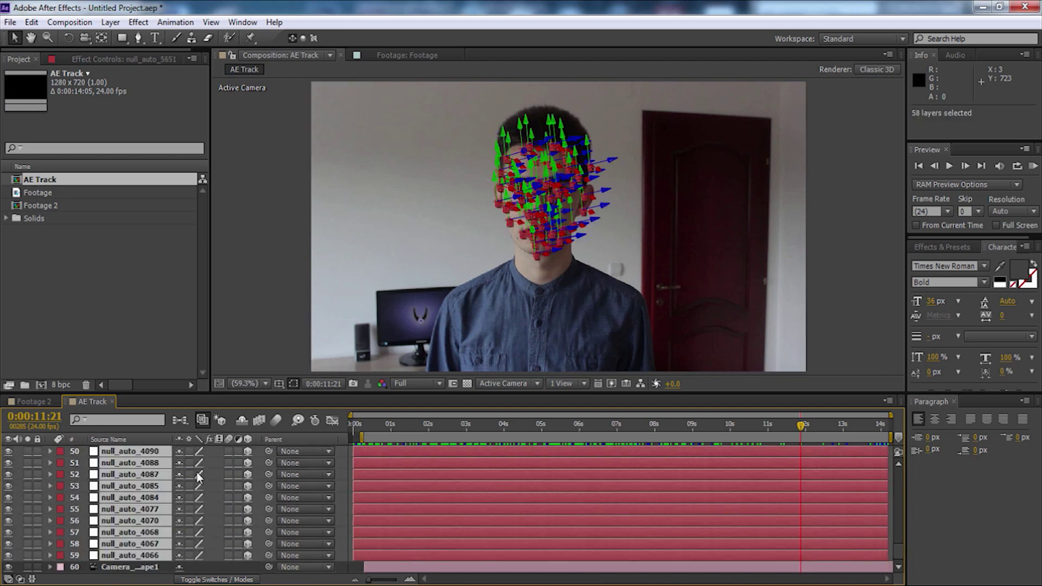
click(179, 555)
click(241, 422)
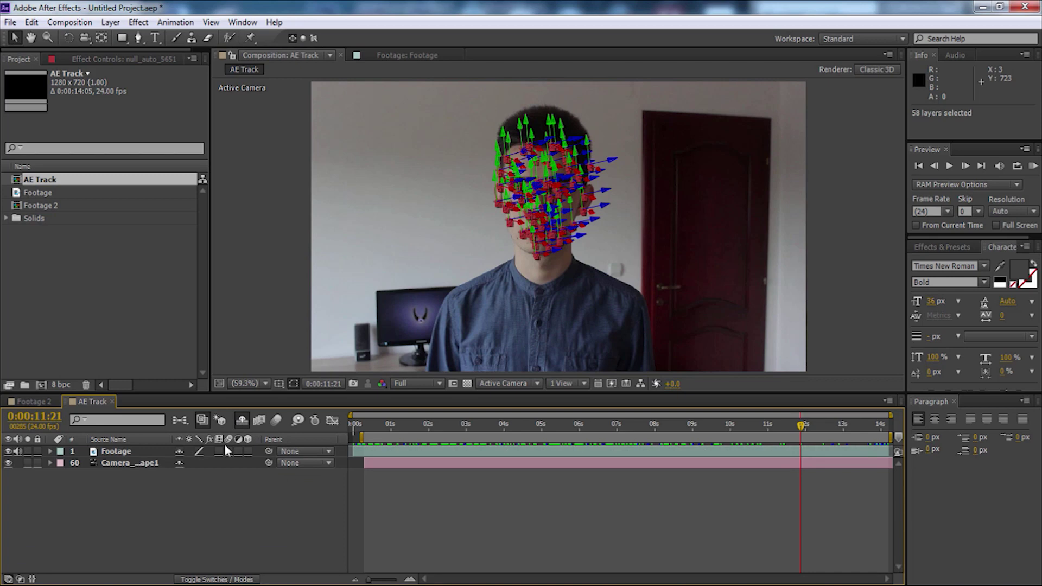
click(163, 480)
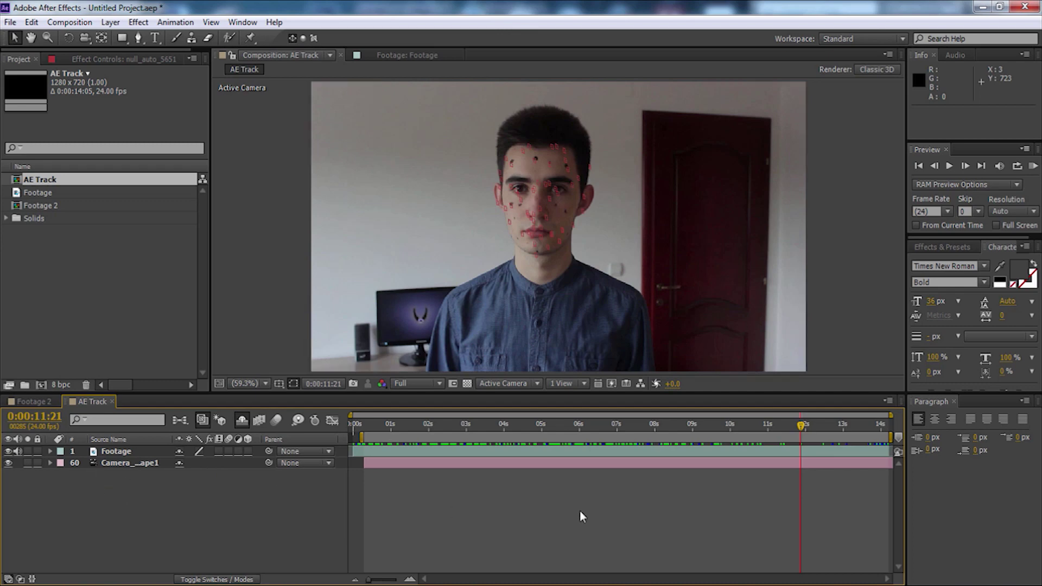
drag(802, 427, 601, 429)
Create a new black solid layer named Element in AE Track.
right_click(259, 520)
mouse_move(445, 375)
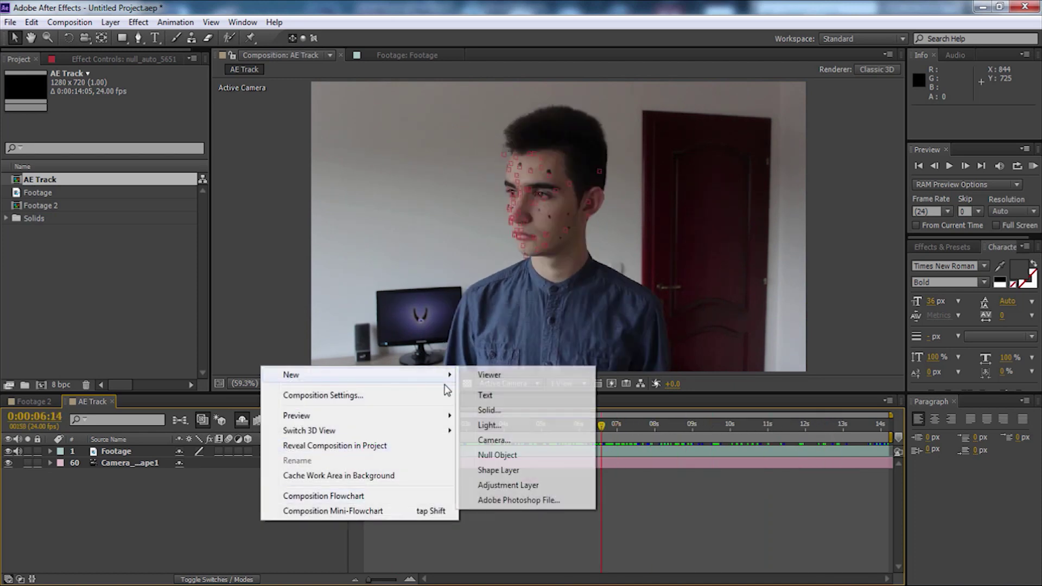
click(506, 410)
text(Element)
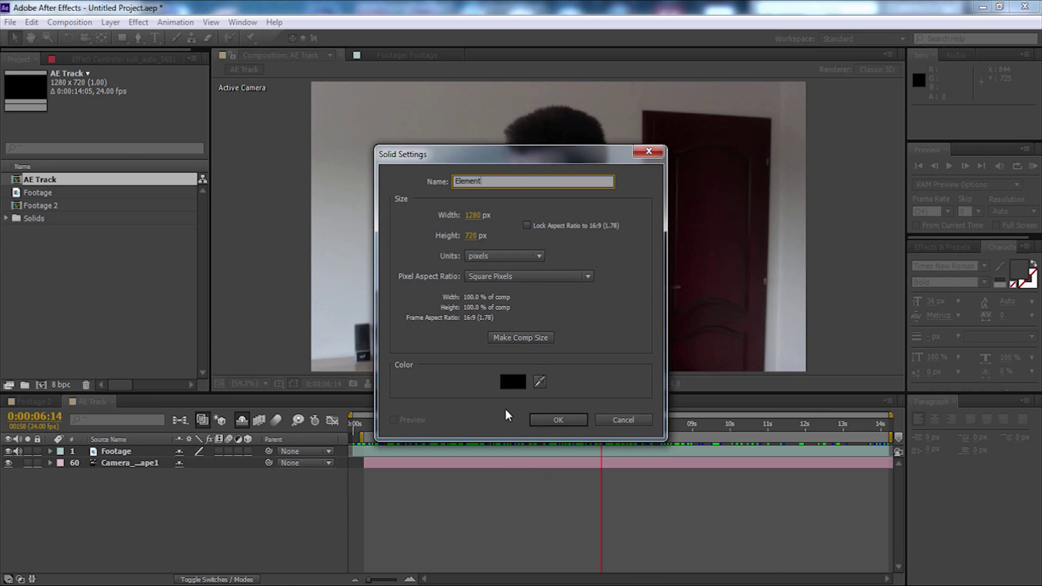
text(2333322fD)
key(Return)
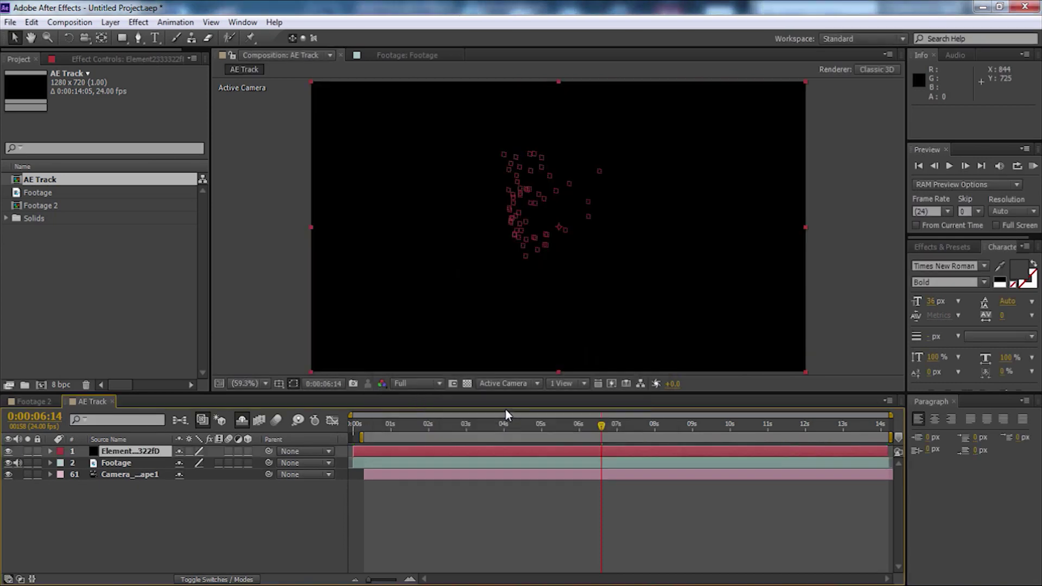
Apply the Element effect to the solid and open its Scene Setup.
right_click(455, 295)
mouse_move(495, 258)
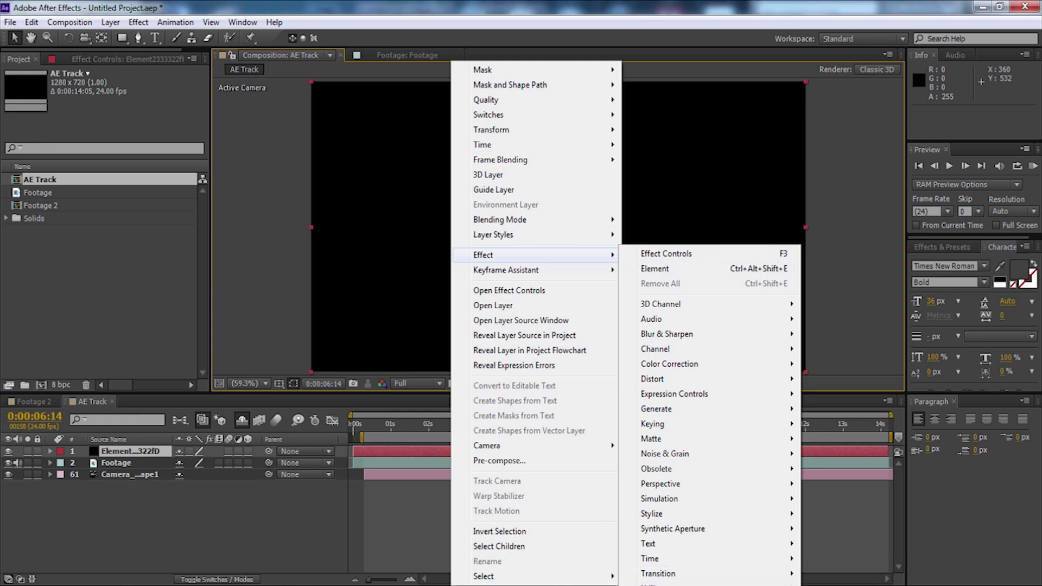
click(654, 269)
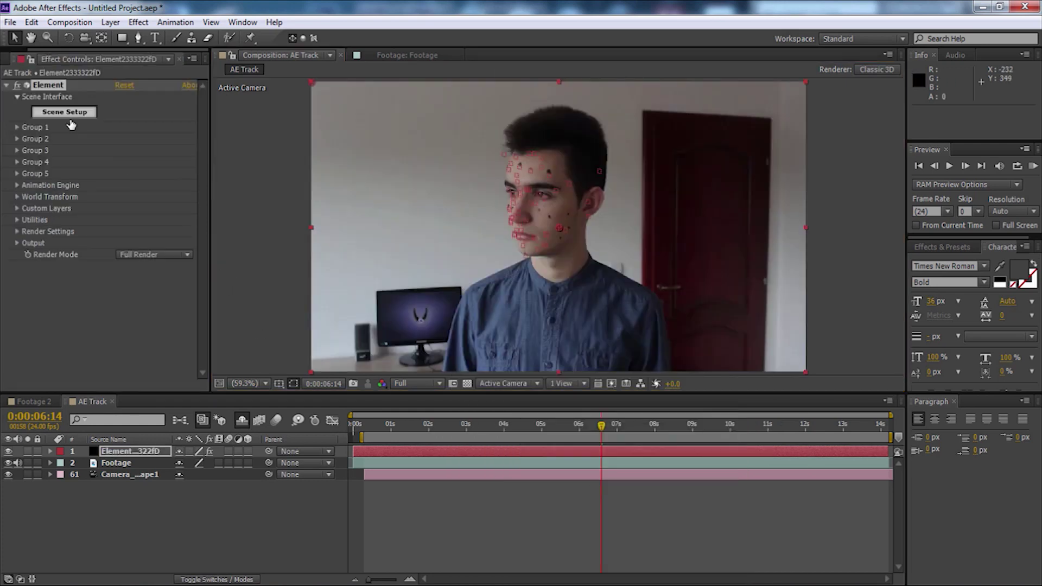
click(60, 118)
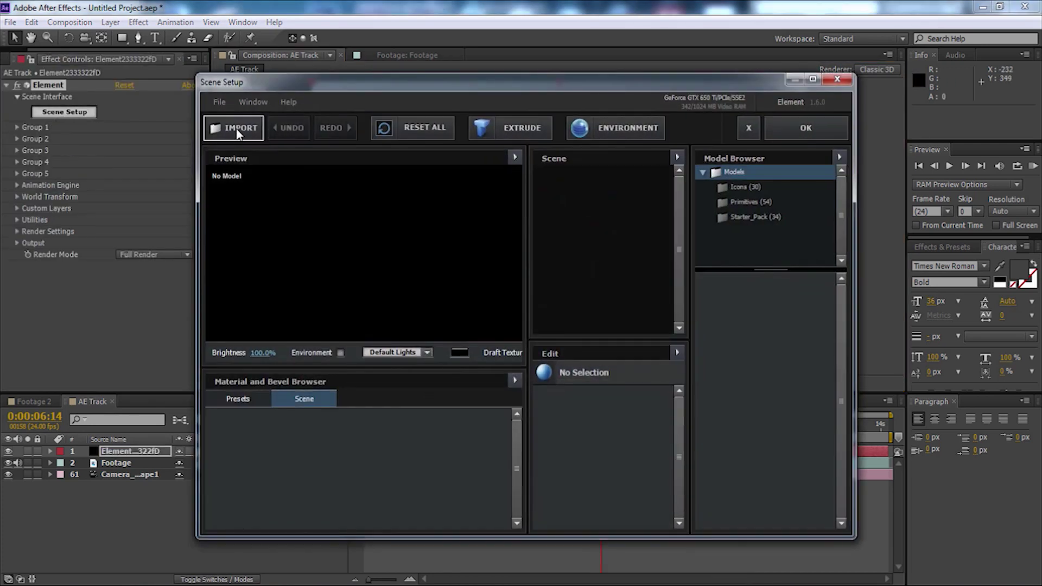
Import Iron Man Helmet.obj into Element's scene and view it full screen.
click(212, 128)
click(396, 334)
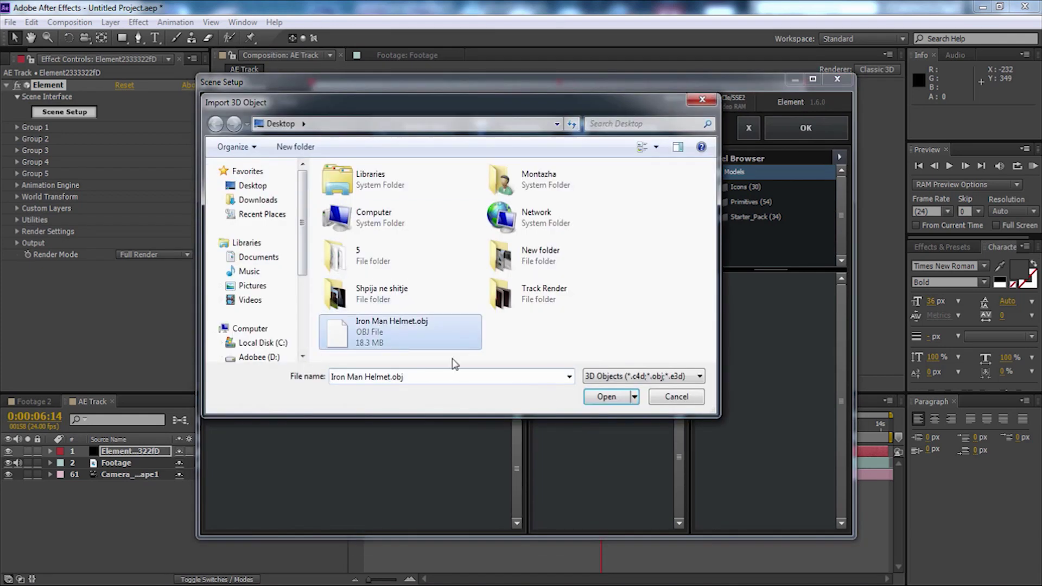
click(601, 404)
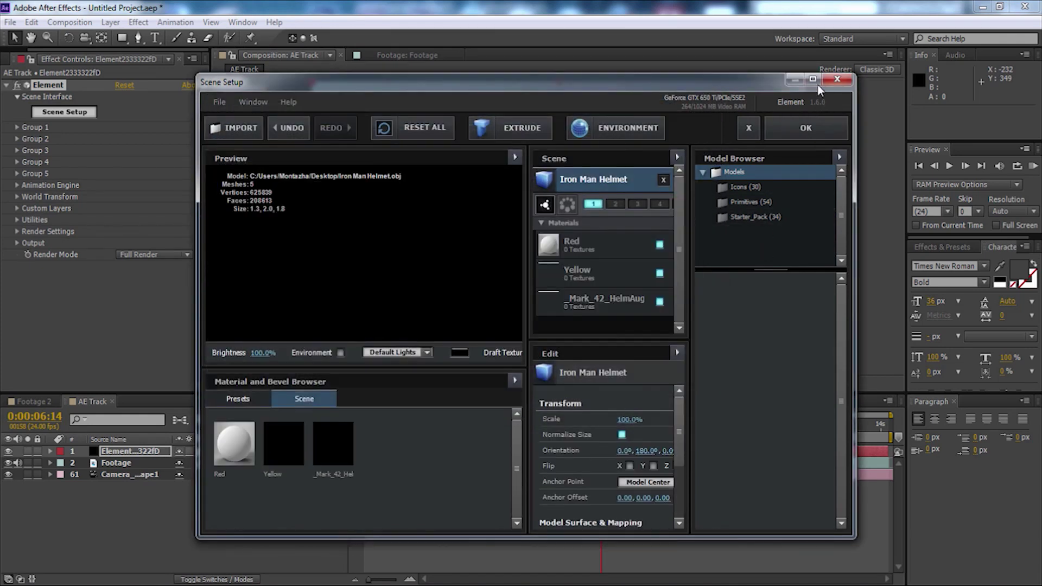
click(812, 79)
drag(503, 236, 239, 248)
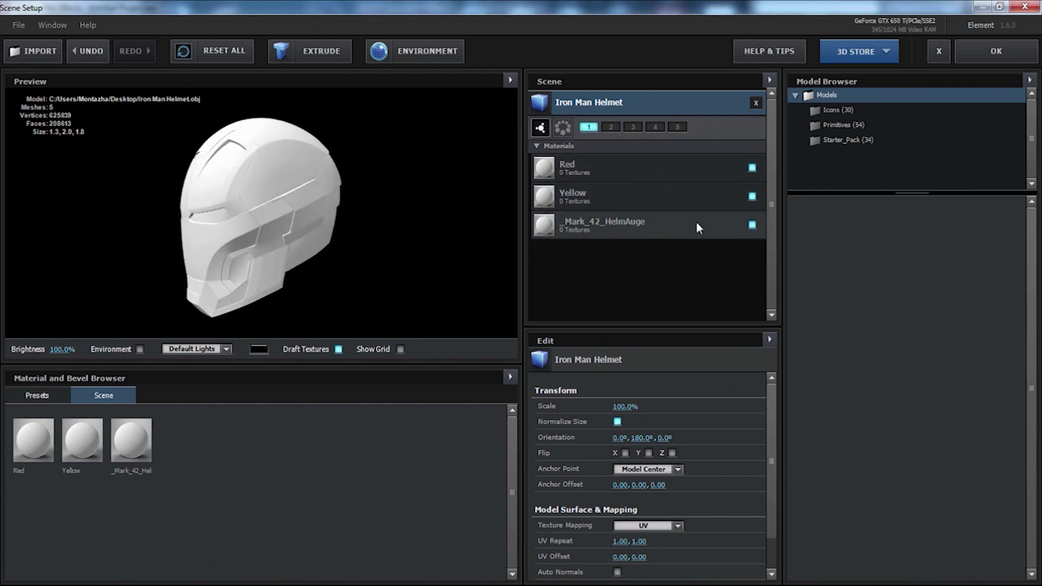
drag(348, 248, 375, 254)
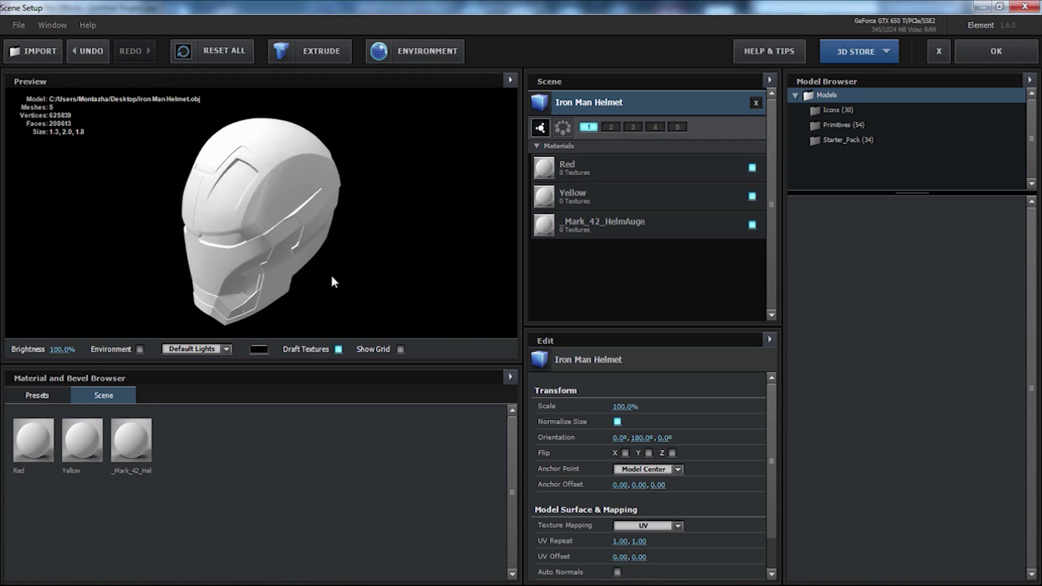
Rename the _Mark_42_HelmAuge material to Eyes.
click(628, 239)
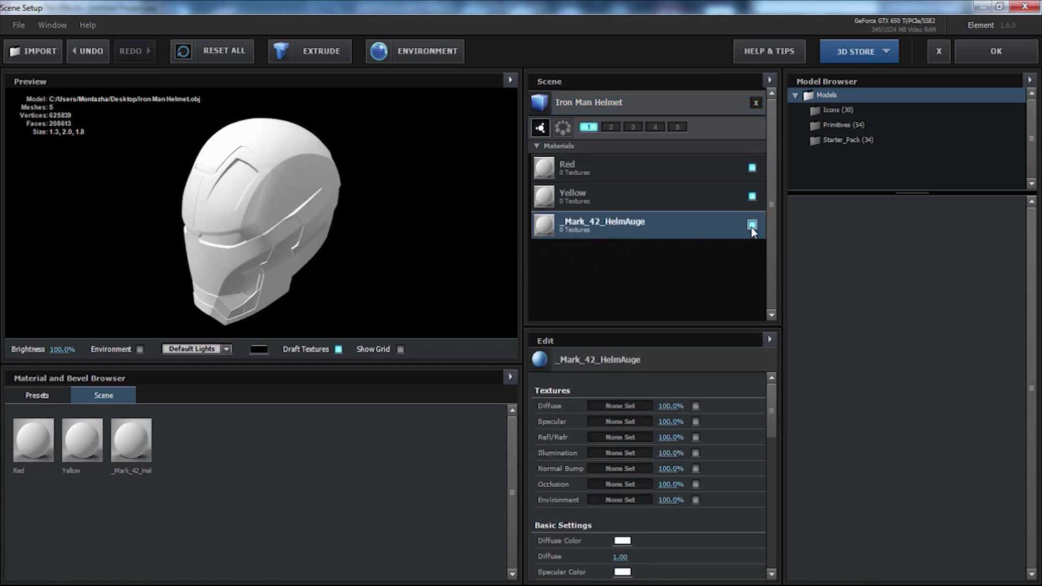
right_click(607, 229)
click(621, 250)
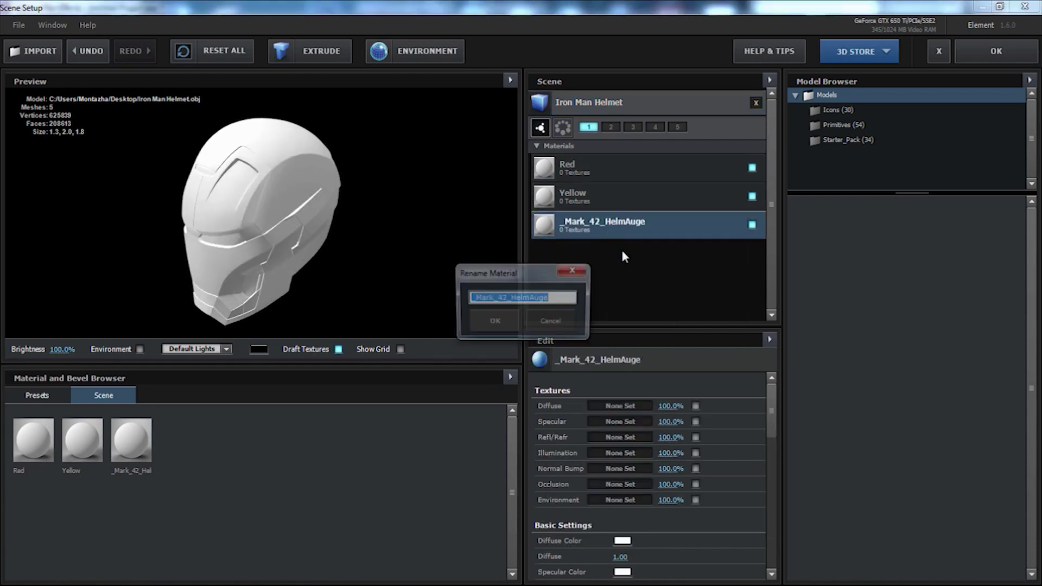
text(Eyes)
key(Return)
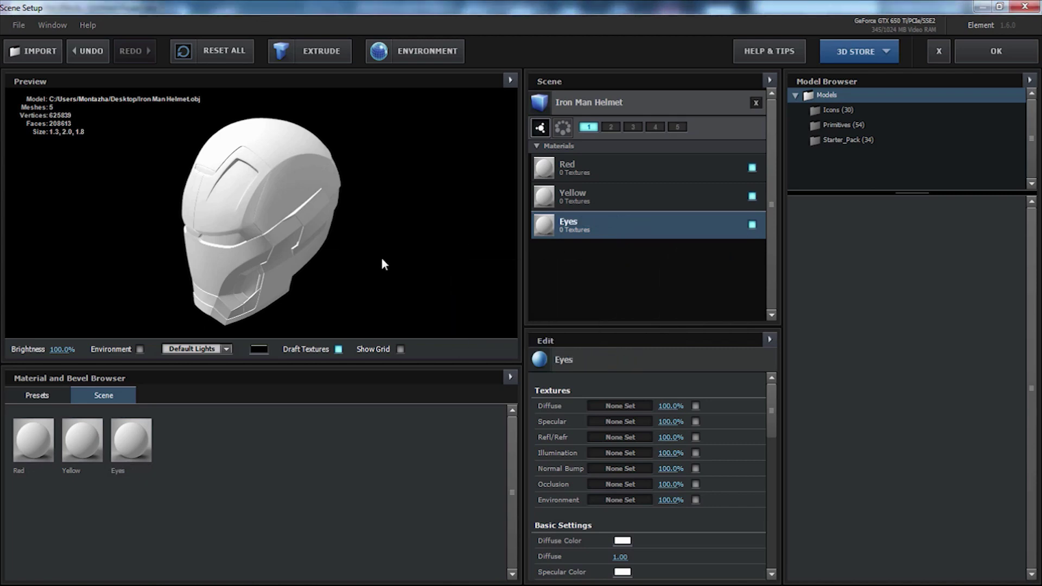
drag(384, 265, 212, 287)
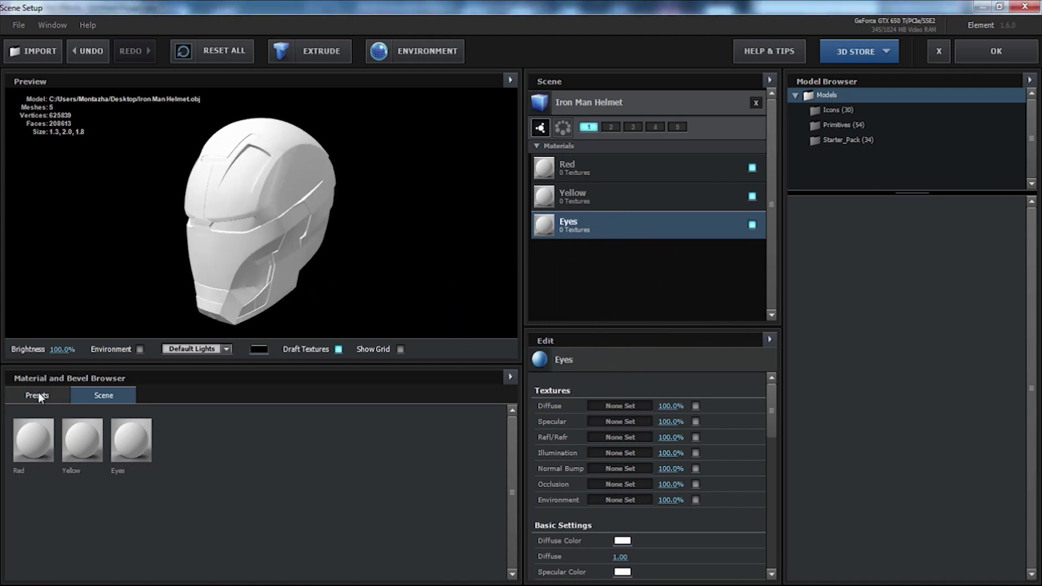
Apply the Shiny preset to the Red material, lower its reflection, and tint it dark red.
click(19, 399)
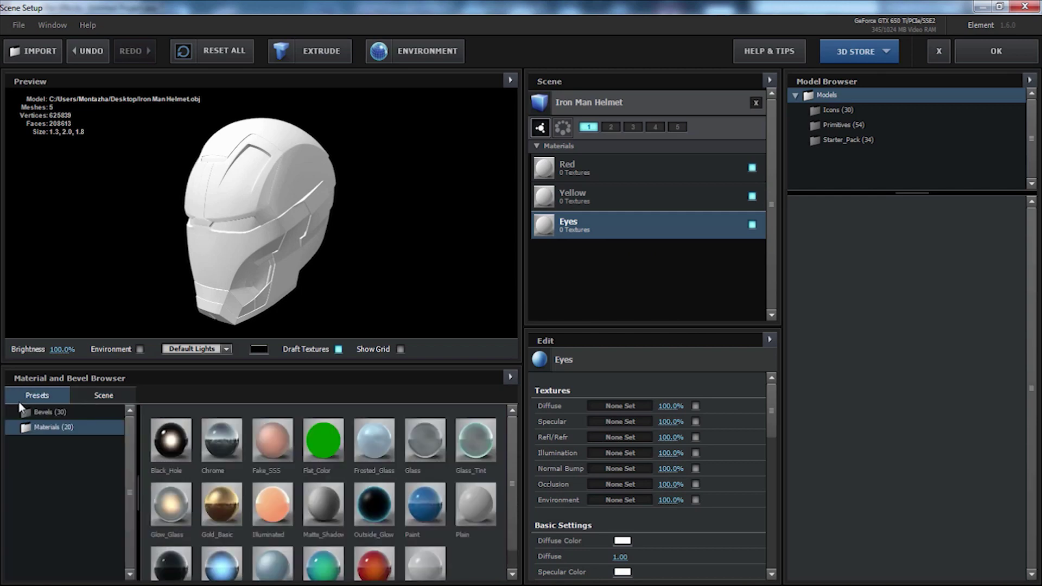
scroll(509, 486, down, 1)
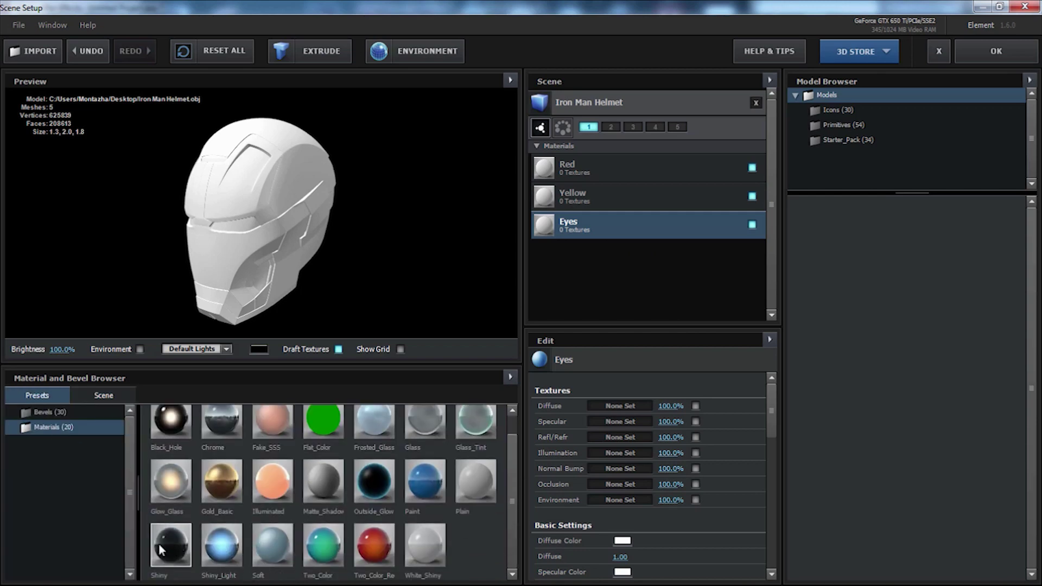
drag(150, 554, 600, 174)
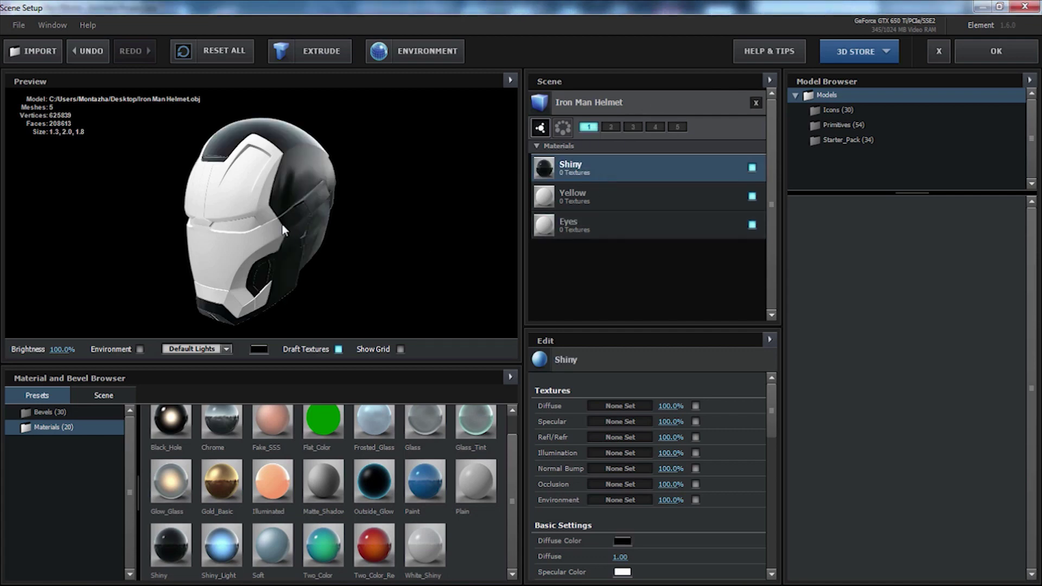
scroll(771, 433, down, 3)
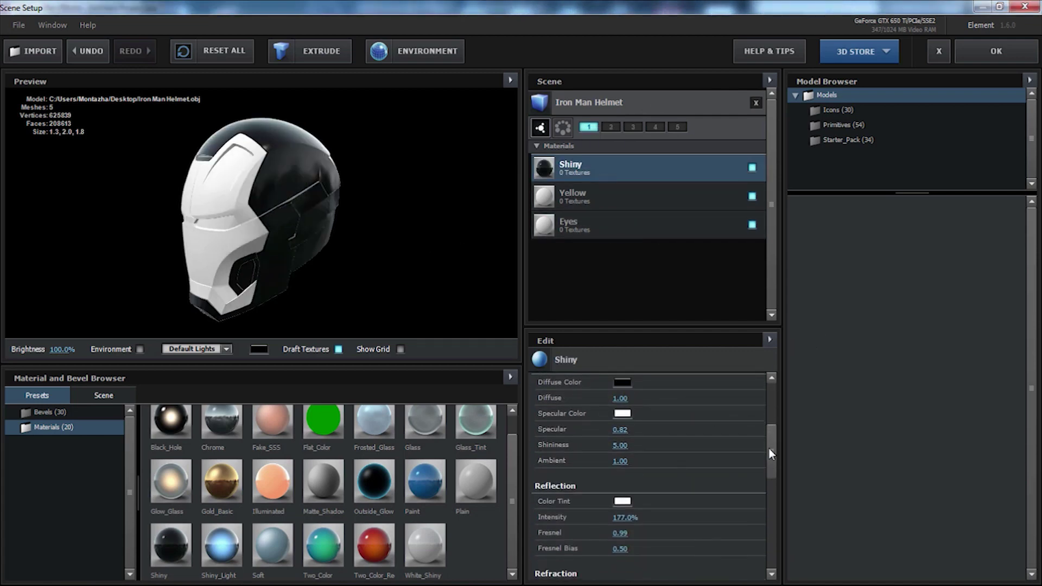
drag(770, 452, 769, 476)
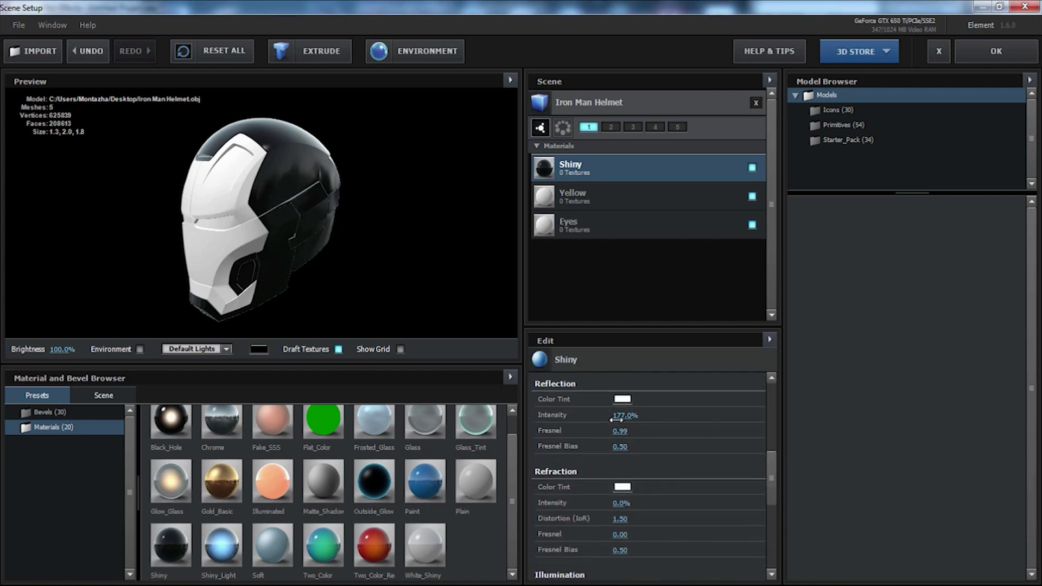
drag(620, 418, 571, 433)
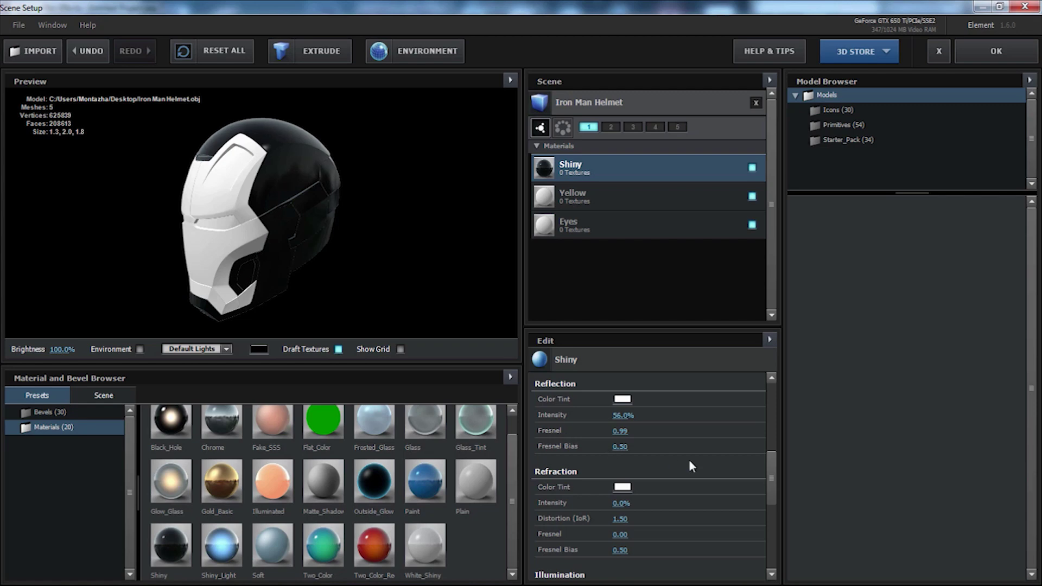
drag(773, 468, 770, 402)
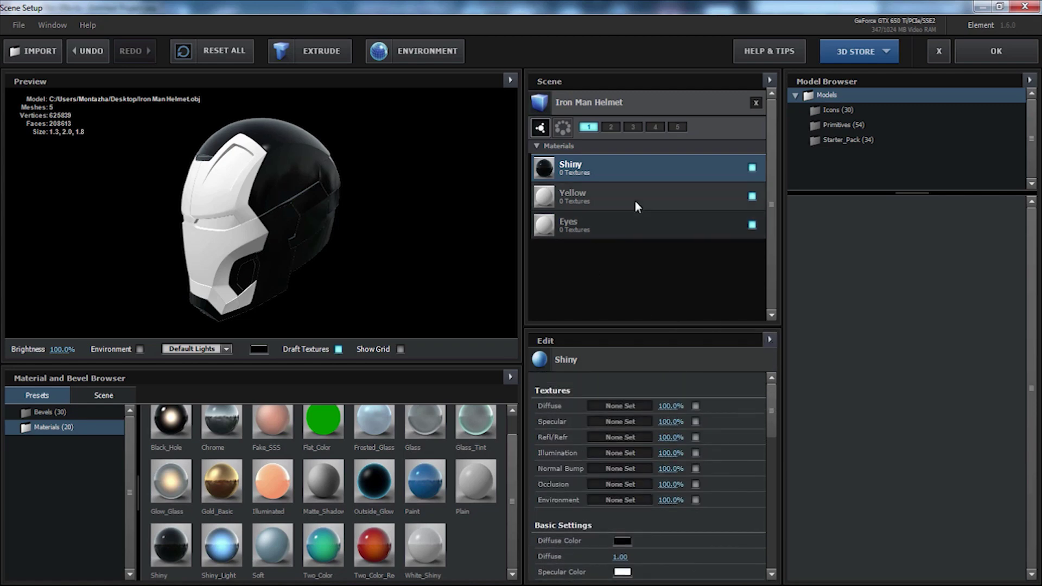
scroll(758, 442, down, 3)
click(623, 465)
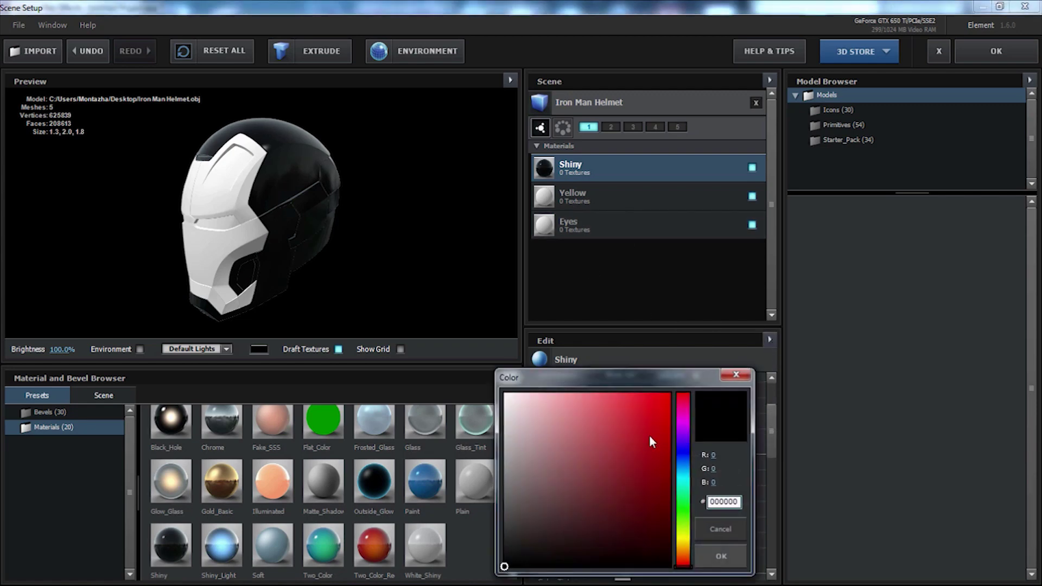
click(670, 393)
drag(671, 415, 659, 485)
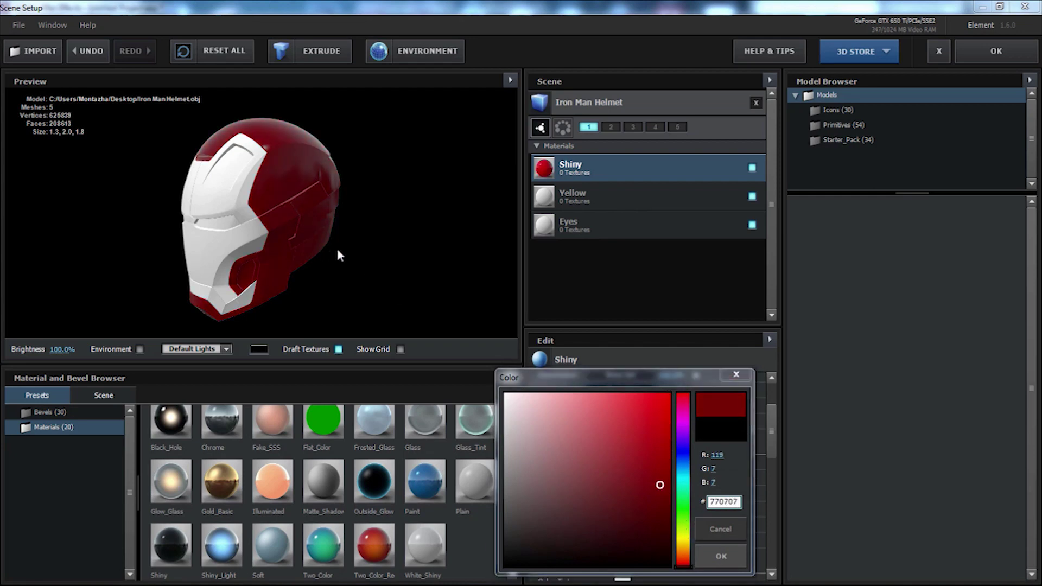
drag(347, 157, 280, 154)
Apply Shiny to the Yellow material, tint it gold C59F0A, and reduce its reflection.
click(634, 196)
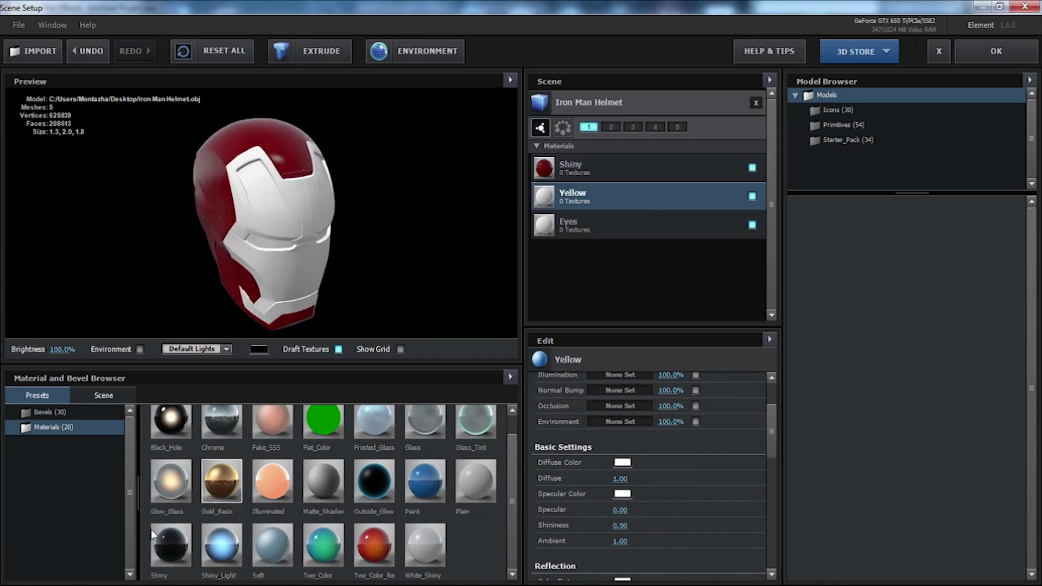
drag(169, 544, 568, 199)
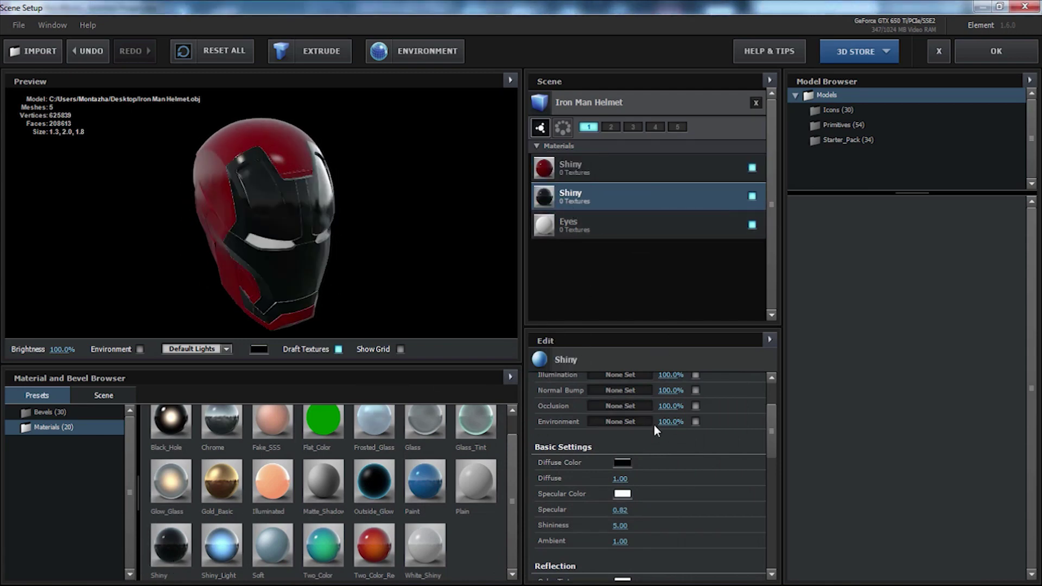
click(622, 462)
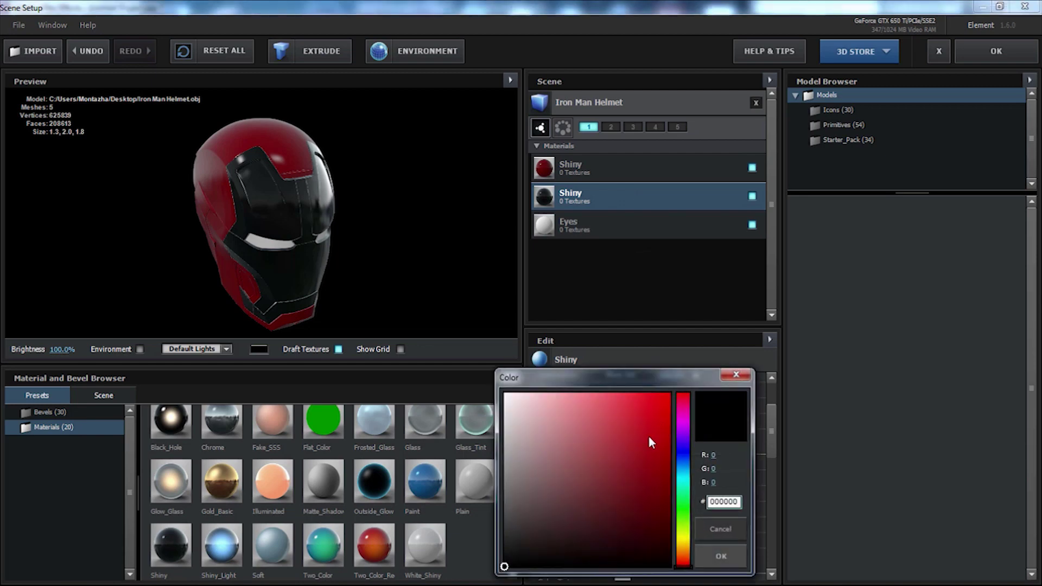
drag(684, 504, 682, 545)
drag(671, 450, 663, 435)
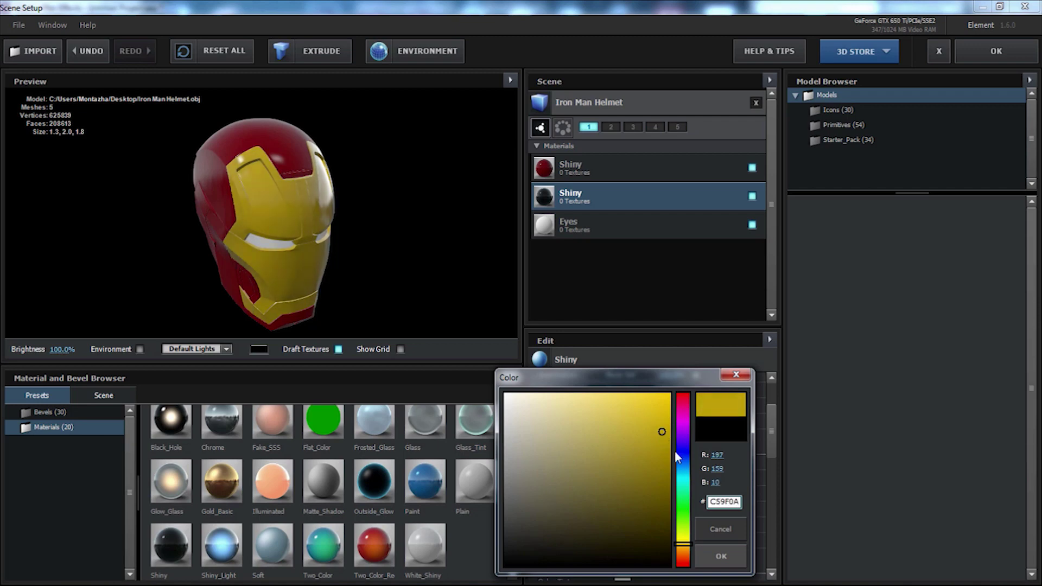
click(719, 554)
drag(200, 223, 319, 289)
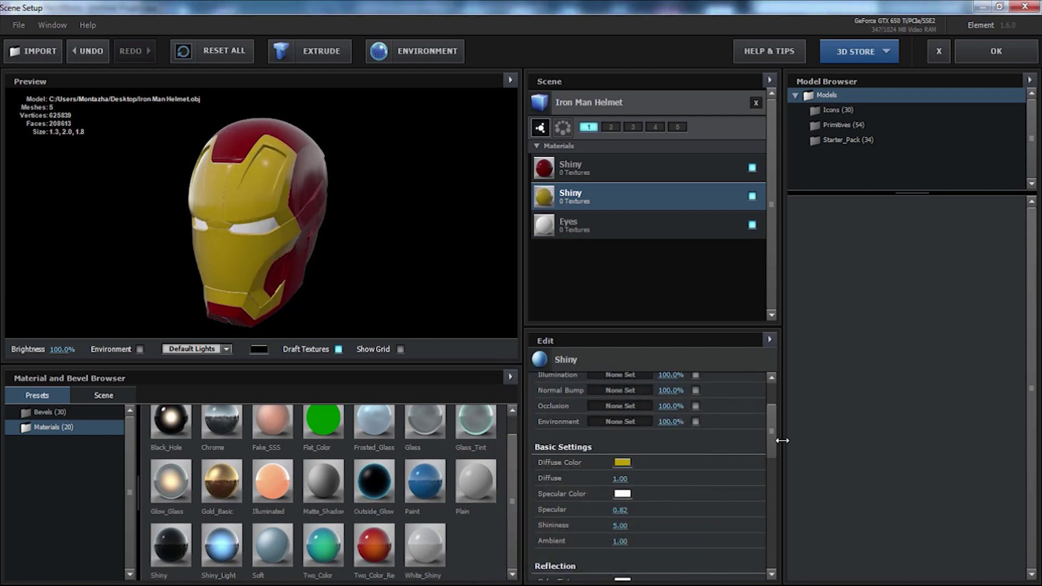
drag(772, 435, 772, 475)
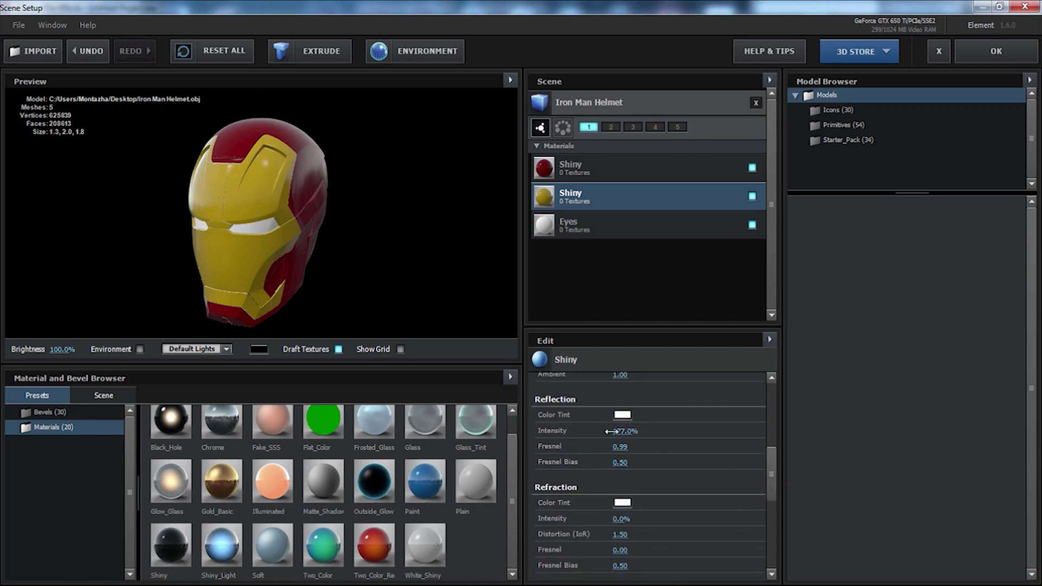
drag(604, 432, 553, 437)
Set the Eyes material's Illumination Intensity to 100%, undoing an overshoot.
click(651, 224)
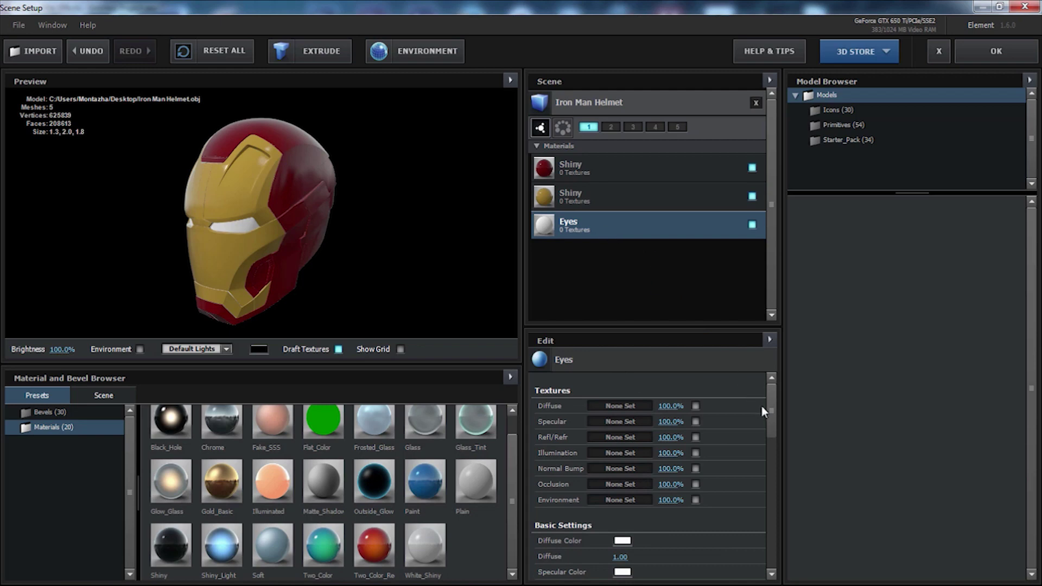
drag(772, 411, 772, 520)
click(614, 472)
text(100)
key(Return)
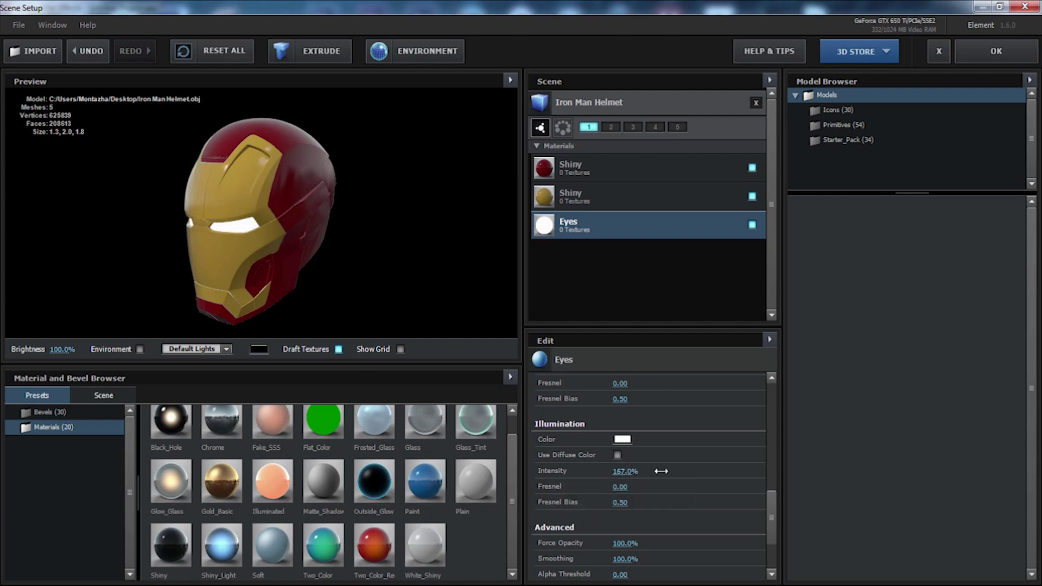
key(ctrl+z)
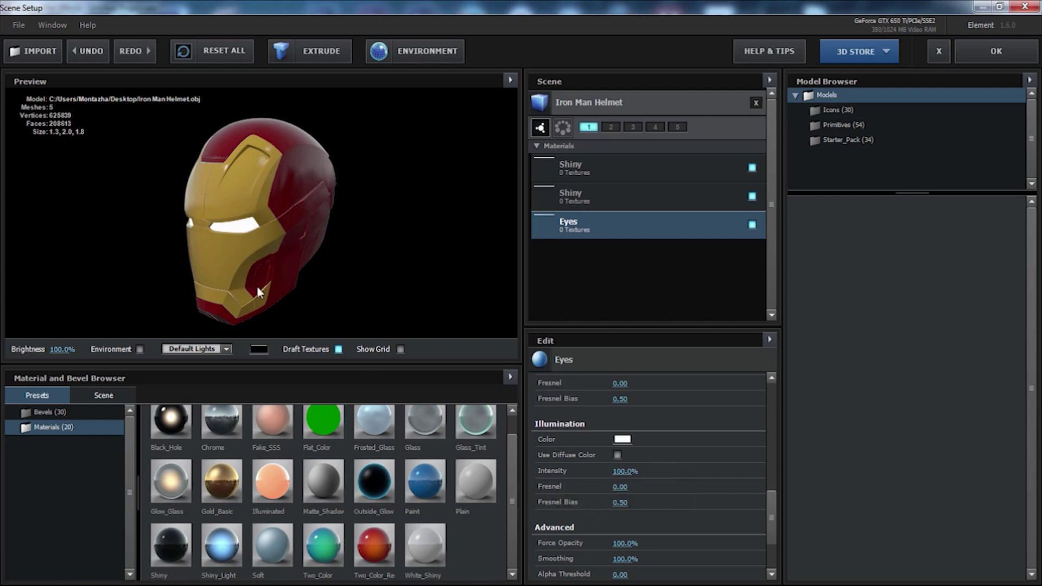
mouse_move(255, 282)
mouse_down()
mouse_move(351, 272)
mouse_move(307, 264)
mouse_move(246, 278)
mouse_move(249, 287)
mouse_move(341, 270)
mouse_move(259, 263)
mouse_move(265, 275)
mouse_up()
Try the Element render glow with Illumination and Luminance sources and intensity about 2.1.
click(991, 59)
click(16, 231)
click(28, 312)
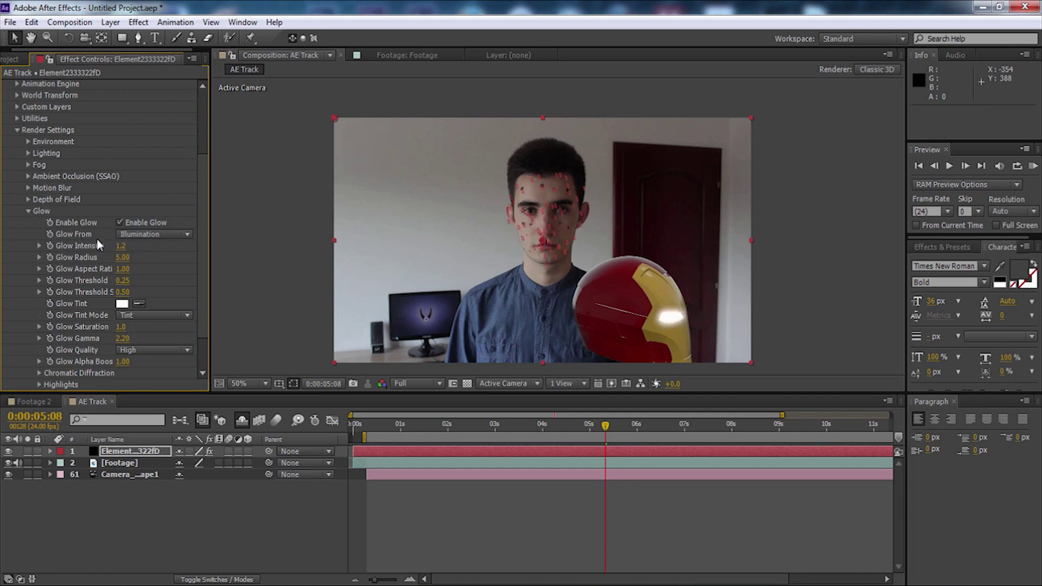
click(132, 234)
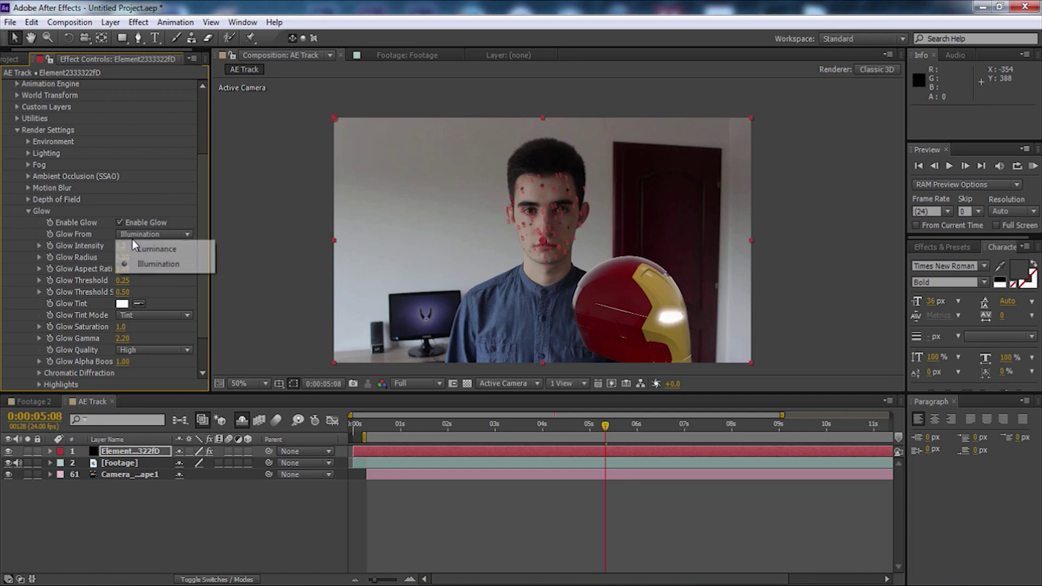
click(158, 264)
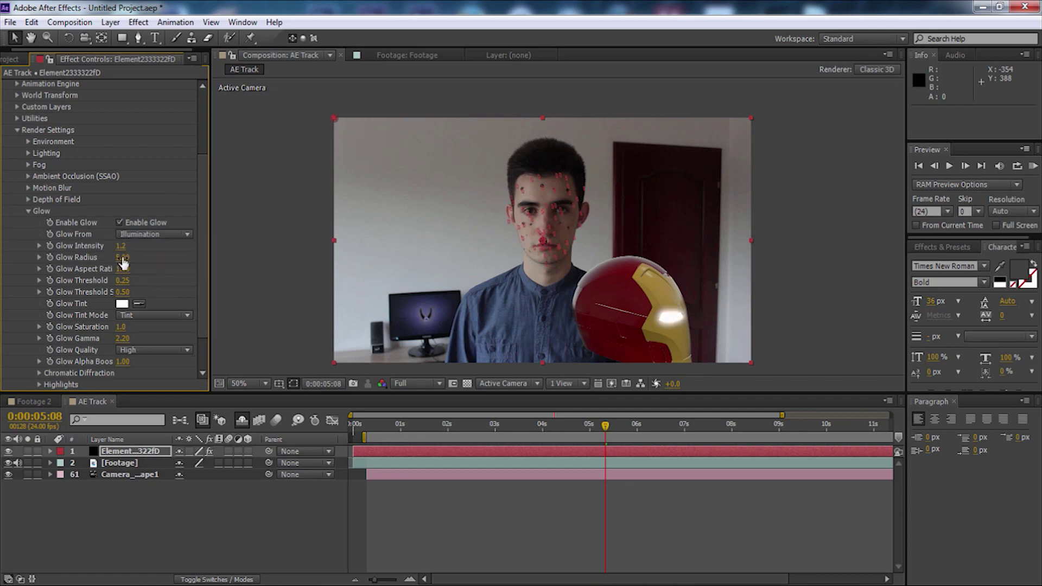
drag(130, 244, 120, 299)
click(144, 237)
click(154, 244)
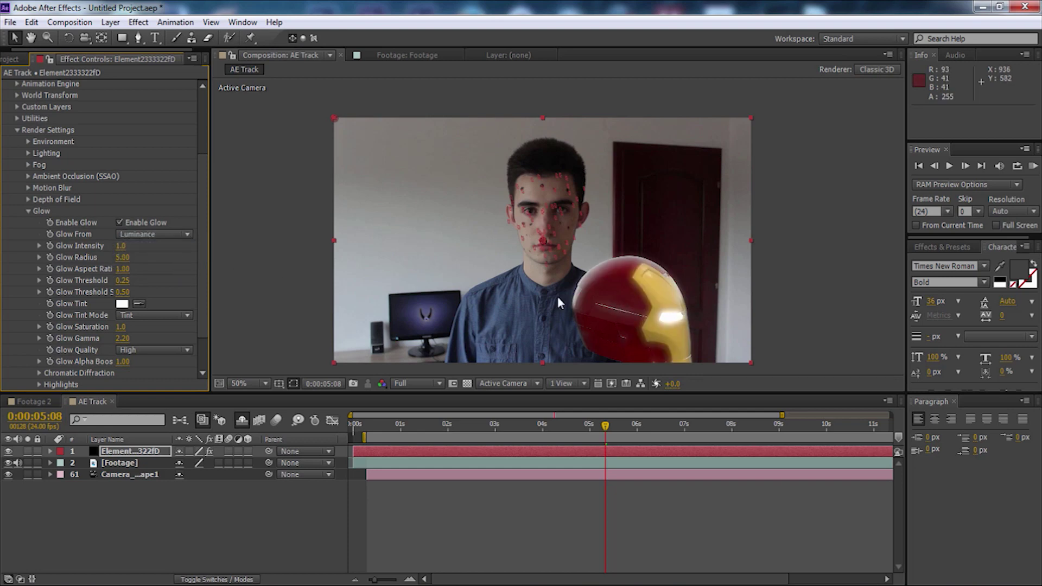
drag(119, 251, 136, 251)
key(ctrl+z)
Add a Stylize > Glow effect to the helmet layer and lower its threshold to about 50.6%.
click(139, 22)
mouse_move(260, 298)
click(323, 482)
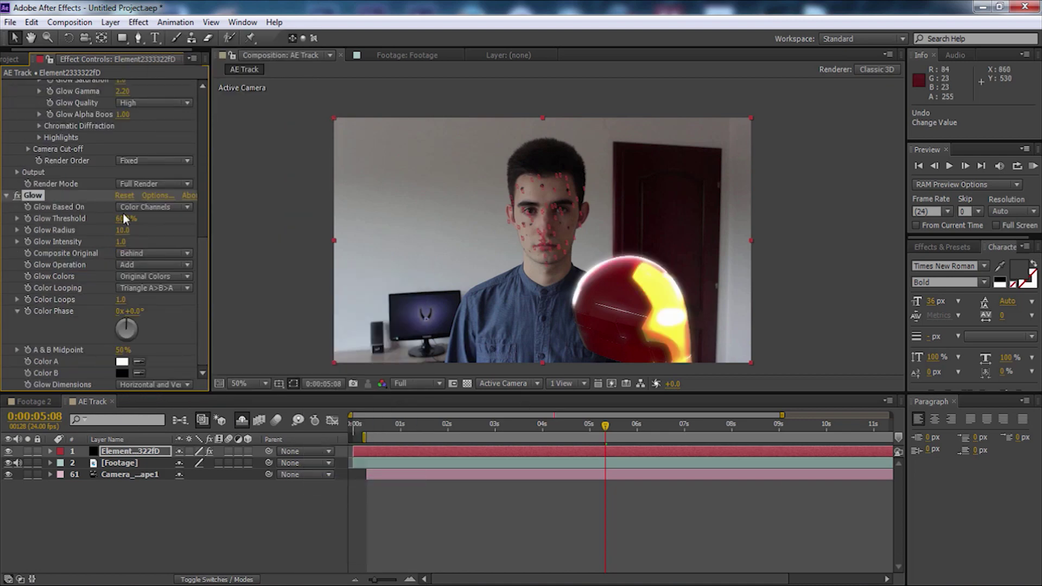
scroll(135, 179, up, 3)
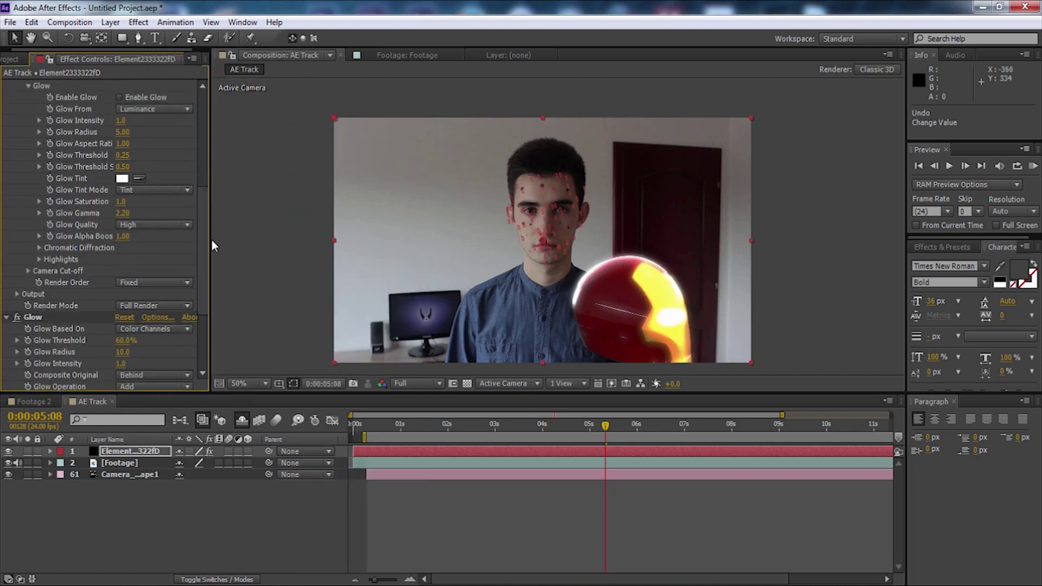
scroll(208, 274, down, 3)
drag(118, 236, 74, 248)
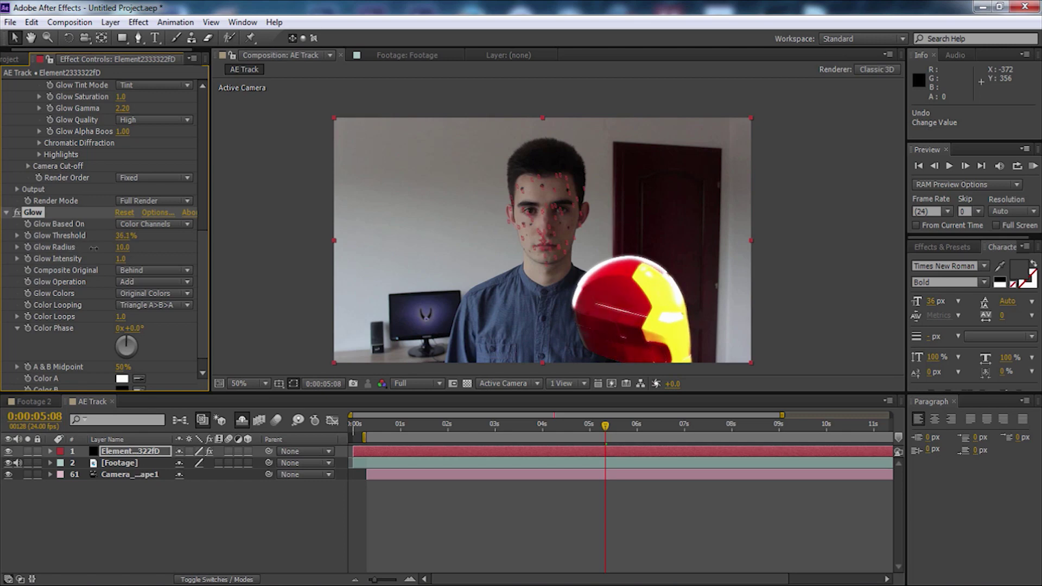
Turn off the Element render glow and set Glow From to Illumination.
scroll(41, 216, up, 5)
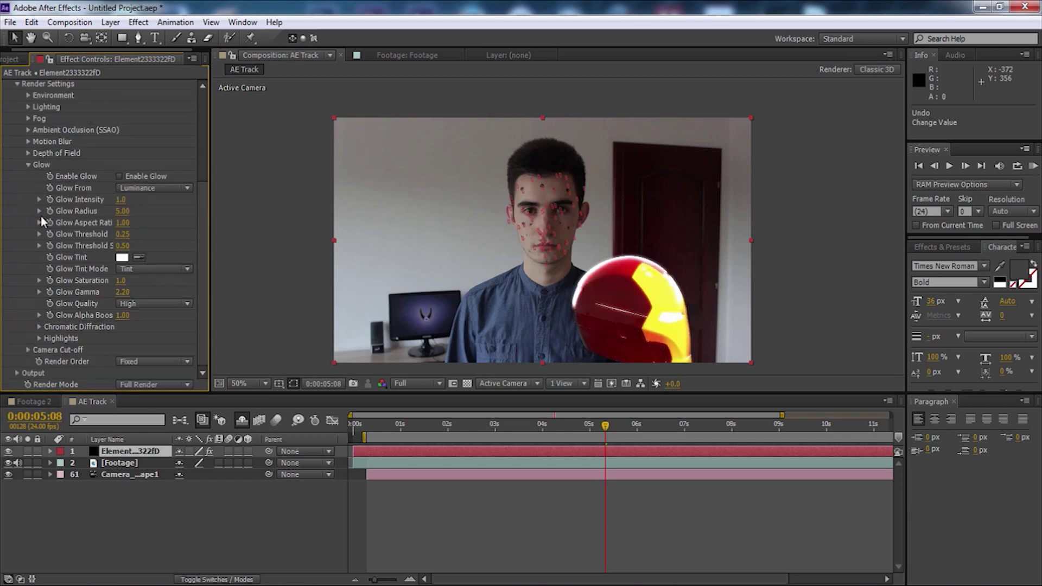
click(146, 177)
click(139, 187)
click(157, 206)
click(179, 187)
click(187, 217)
drag(204, 206, 207, 120)
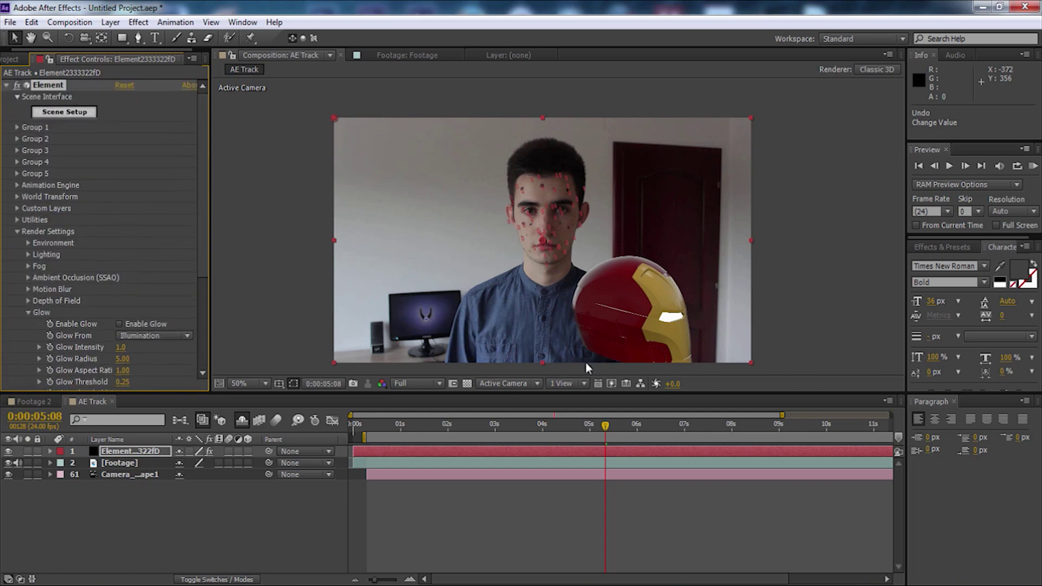
Unhide the shy nulls and show null_auto_5631's Position (-43.4, 38.8, 9.3) at 100% zoom.
mouse_move(592, 427)
mouse_down()
mouse_move(452, 432)
mouse_move(599, 428)
mouse_up()
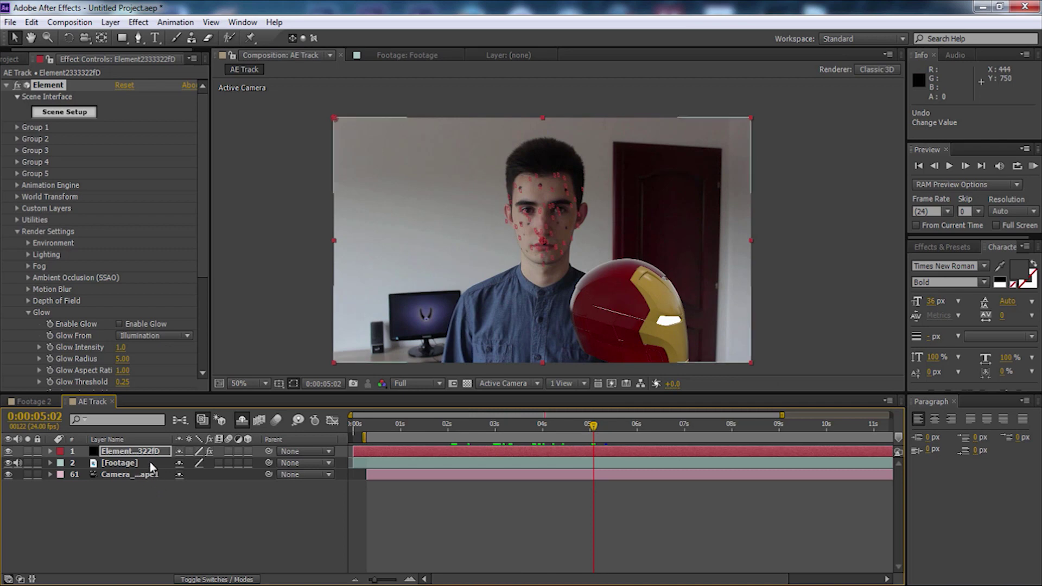
click(243, 420)
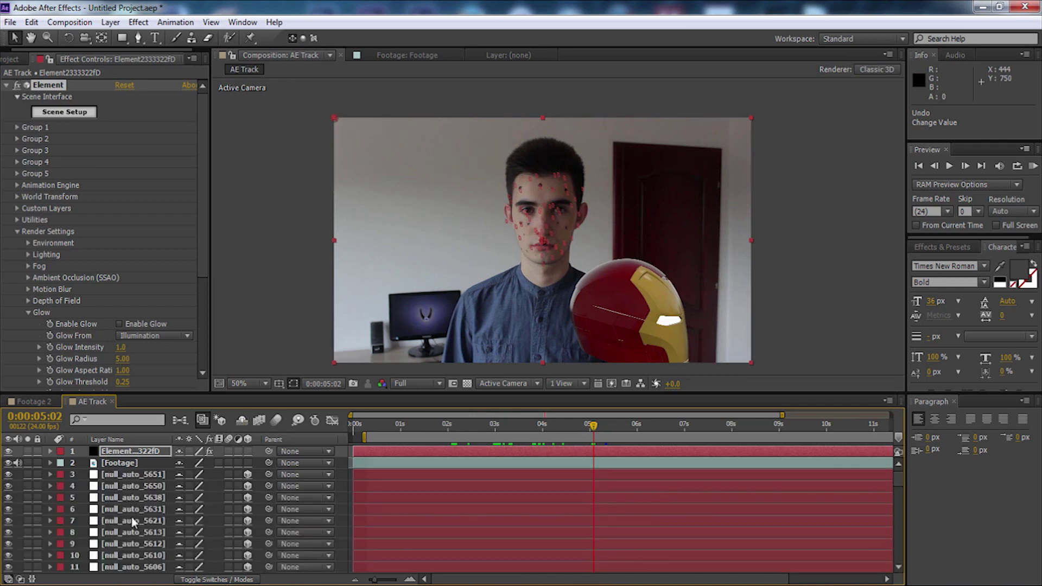
click(113, 511)
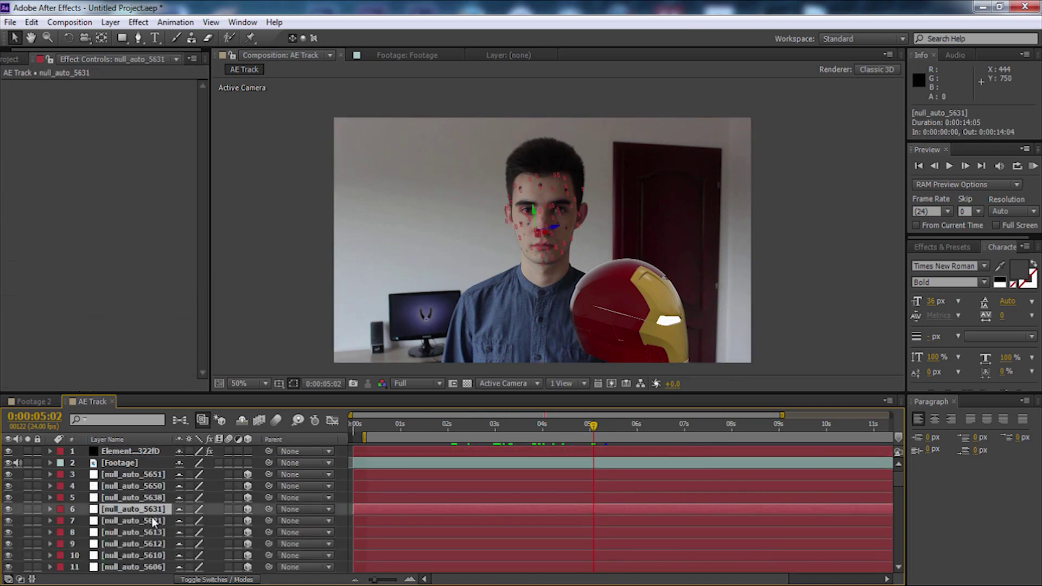
key(period)
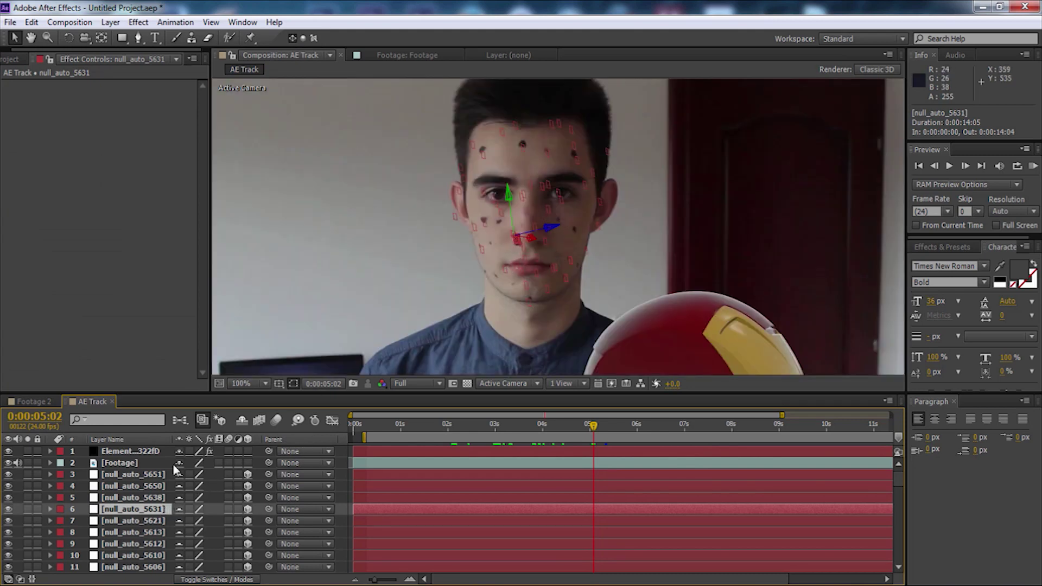
key(p)
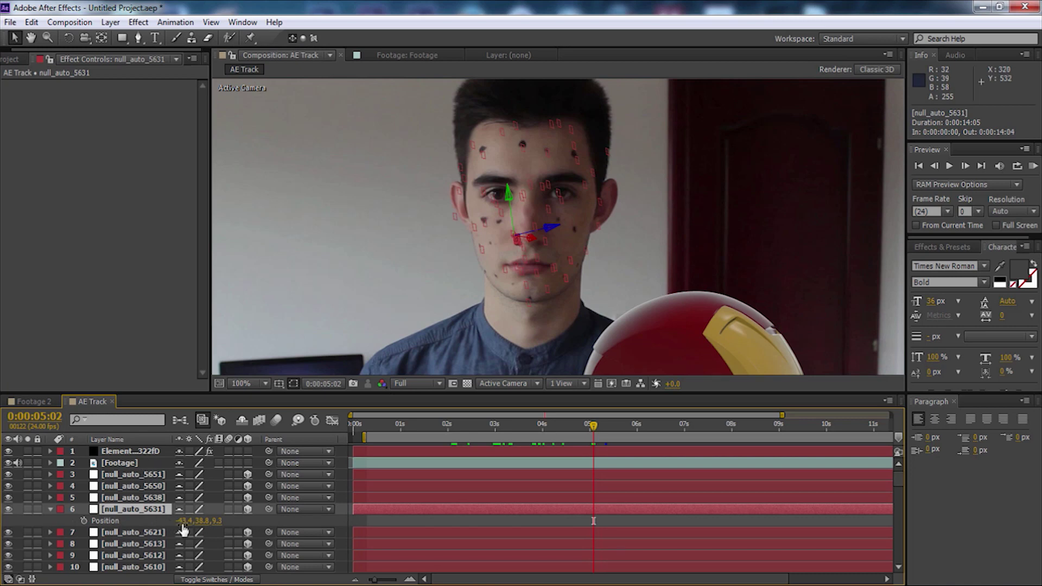
Set the Group 1 Particle Replicator Position Z to 9.3, matching the nose null.
click(142, 453)
click(218, 522)
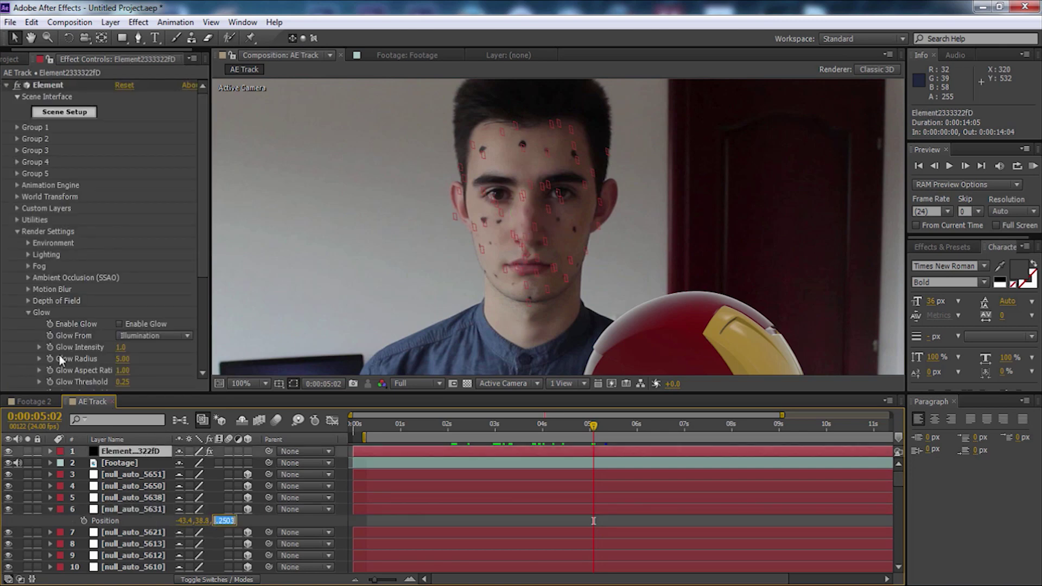
click(17, 127)
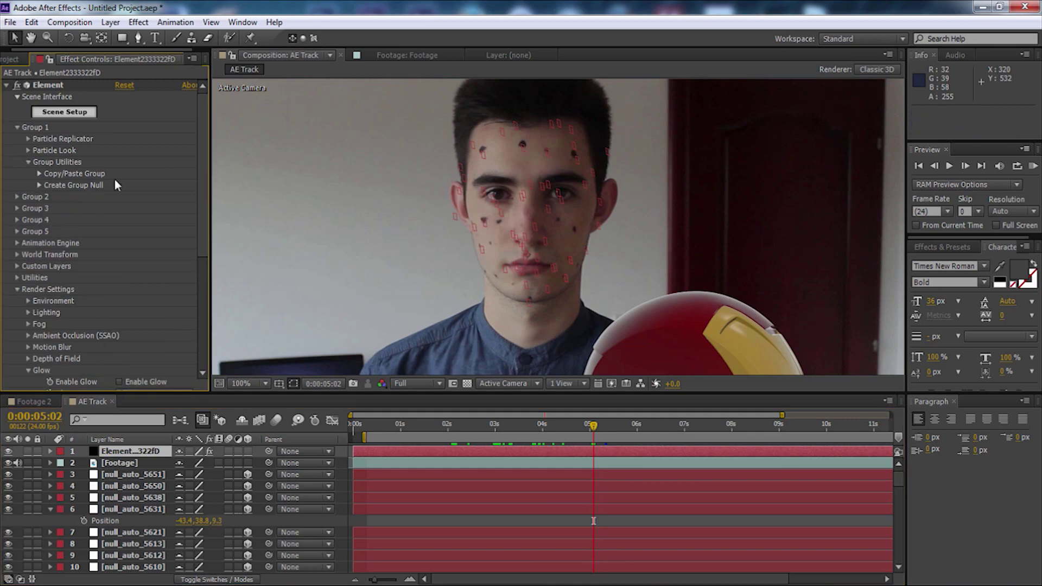
click(29, 139)
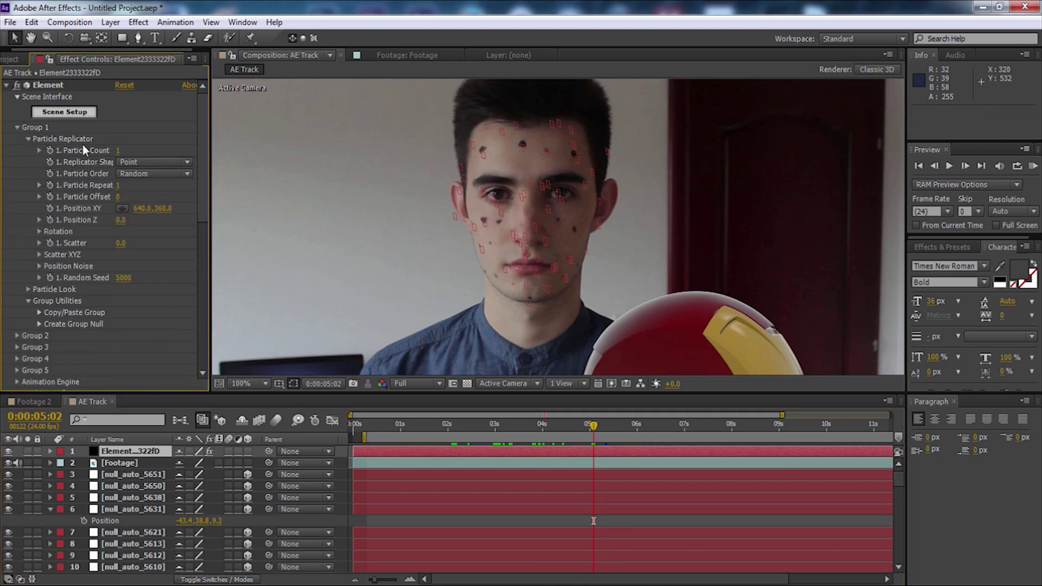
click(121, 220)
text(.2503)
key(Return)
scroll(816, 328, down, 2)
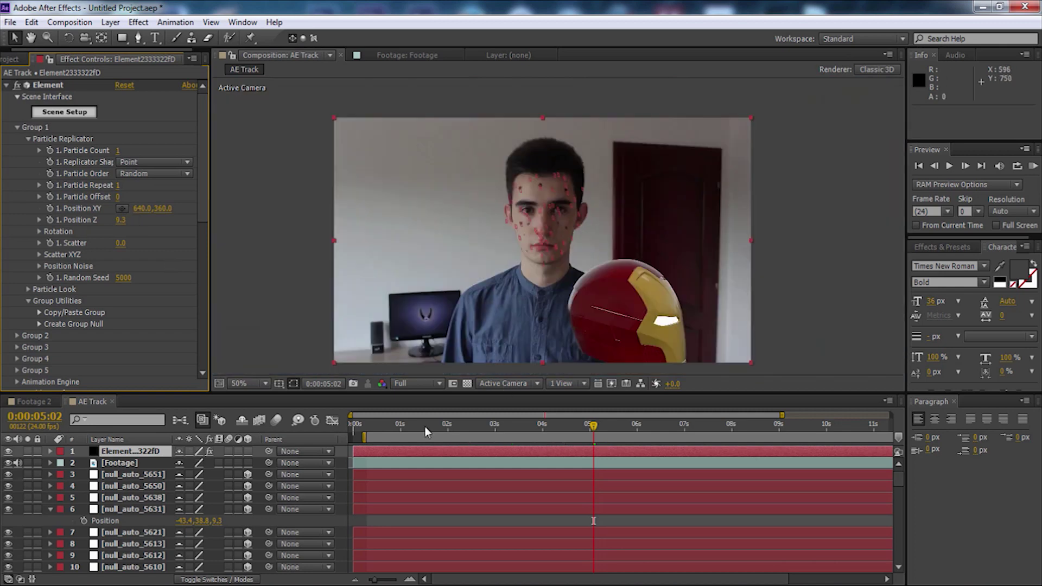
Set the replicator's XY position to -43.4, 38.8.
click(143, 453)
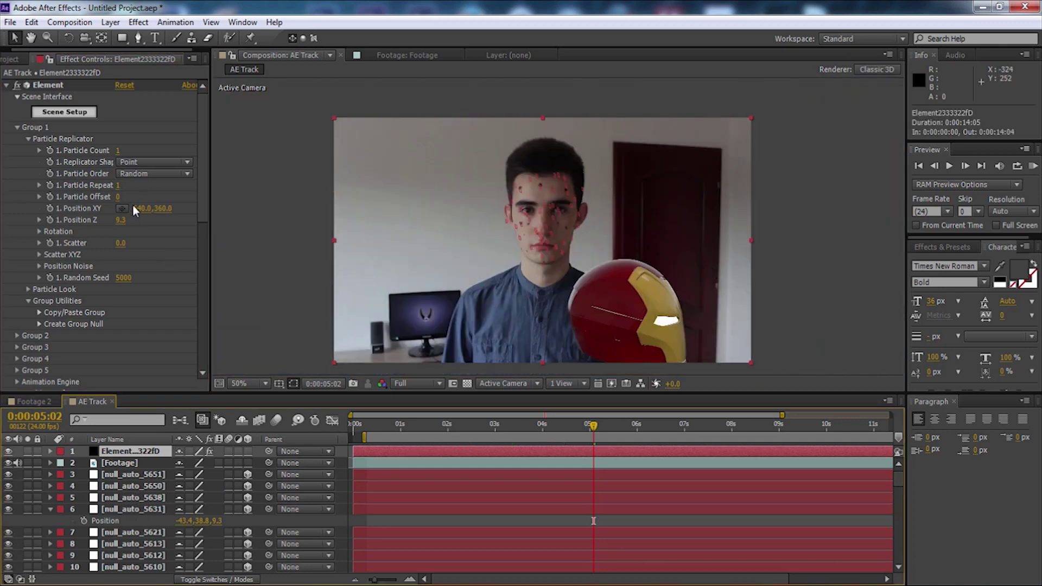
drag(136, 213, 213, 239)
key(ctrl+z)
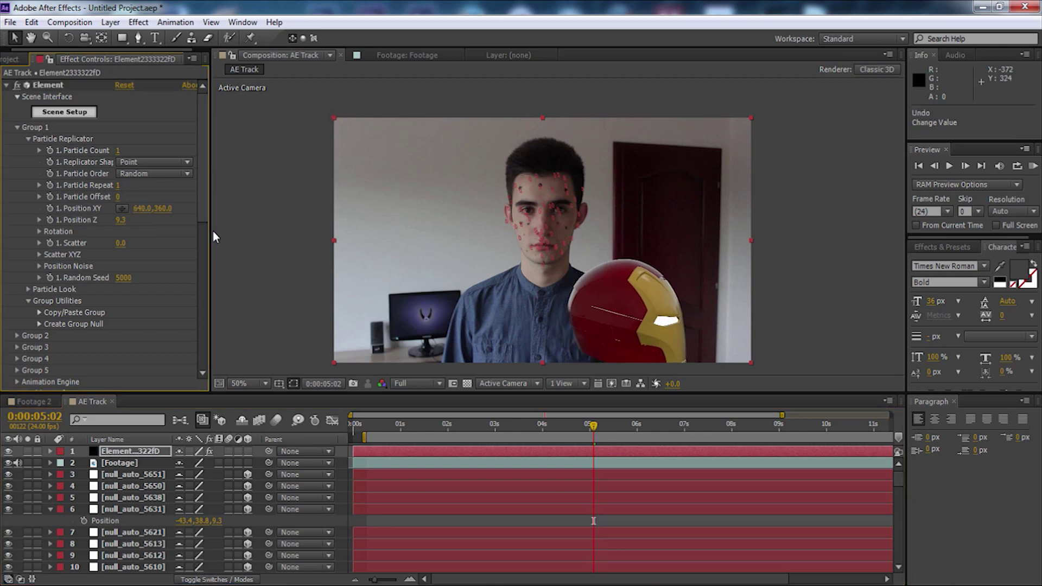
click(143, 208)
text(-4395)
key(Return)
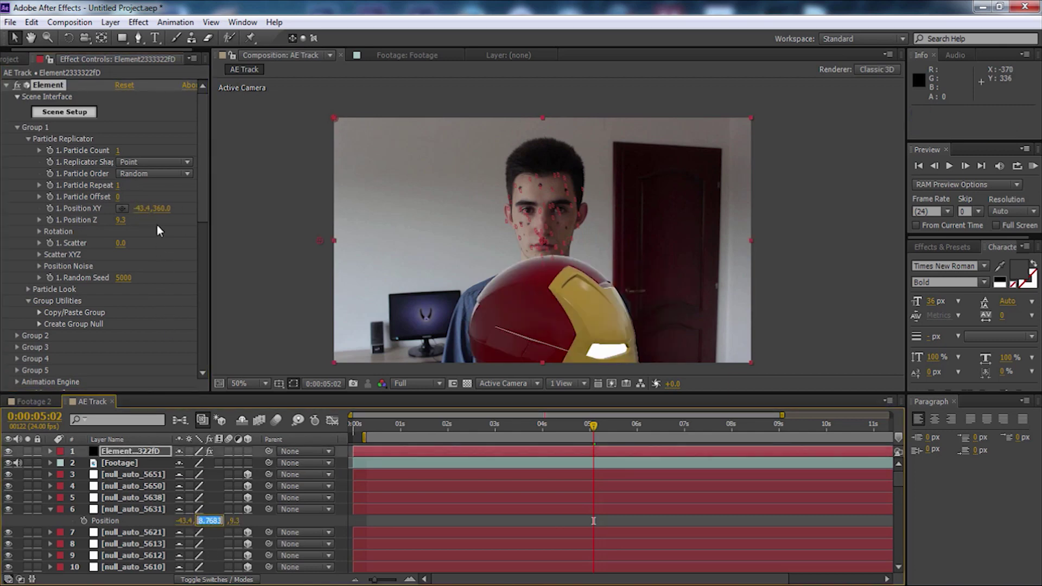
Shrink the helmet to about 8.3 and rotate it to 77° around the Y axis.
click(142, 454)
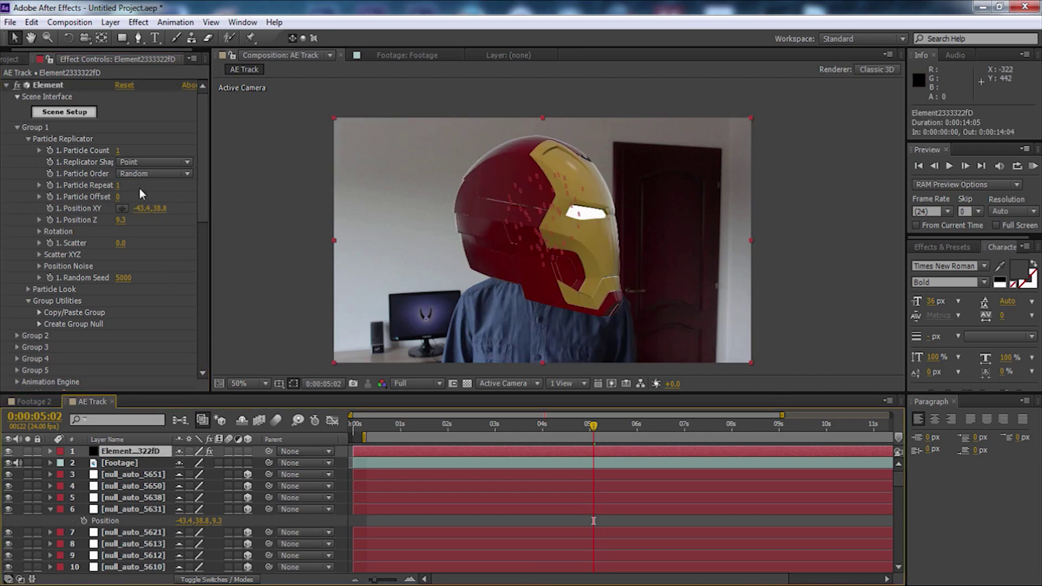
scroll(190, 195, down, 3)
click(28, 229)
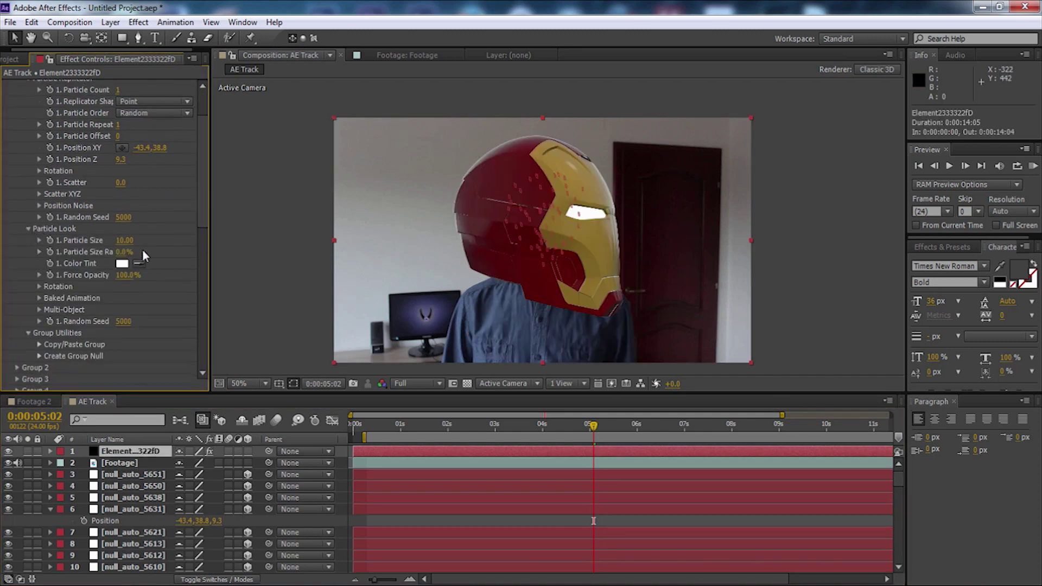
mouse_move(123, 240)
mouse_down()
mouse_move(31, 258)
mouse_move(108, 241)
mouse_up()
click(39, 286)
drag(132, 316, 150, 329)
key(ctrl+z)
drag(146, 154, 126, 171)
Set the helmet's Particle Size to 8.
click(123, 246)
text(9)
key(Return)
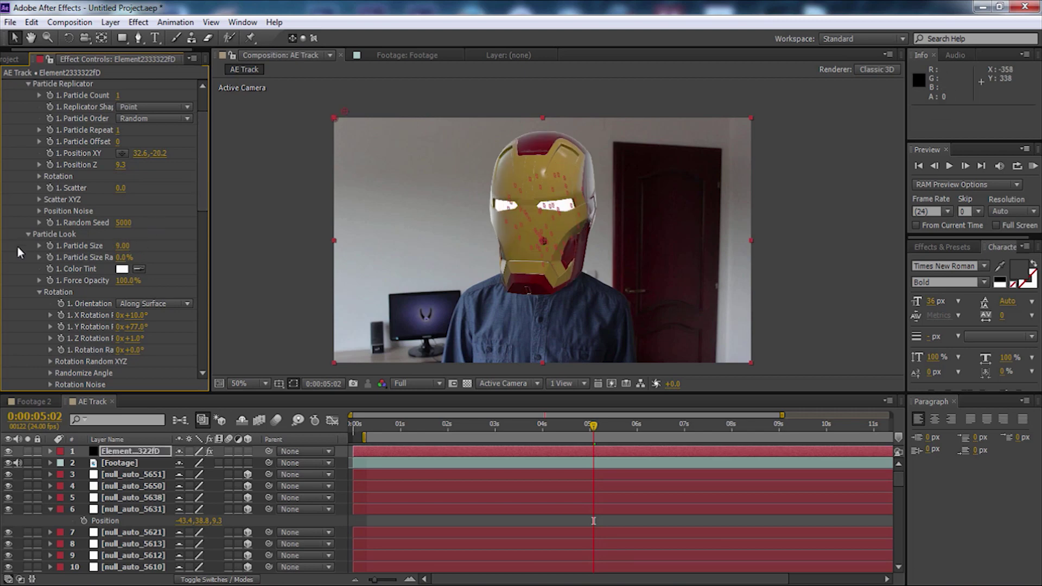
click(122, 246)
text(8)
key(Return)
Check the fit on another frame, then collapse Position and hide the nulls again.
drag(385, 434, 511, 429)
scroll(200, 193, up, 1)
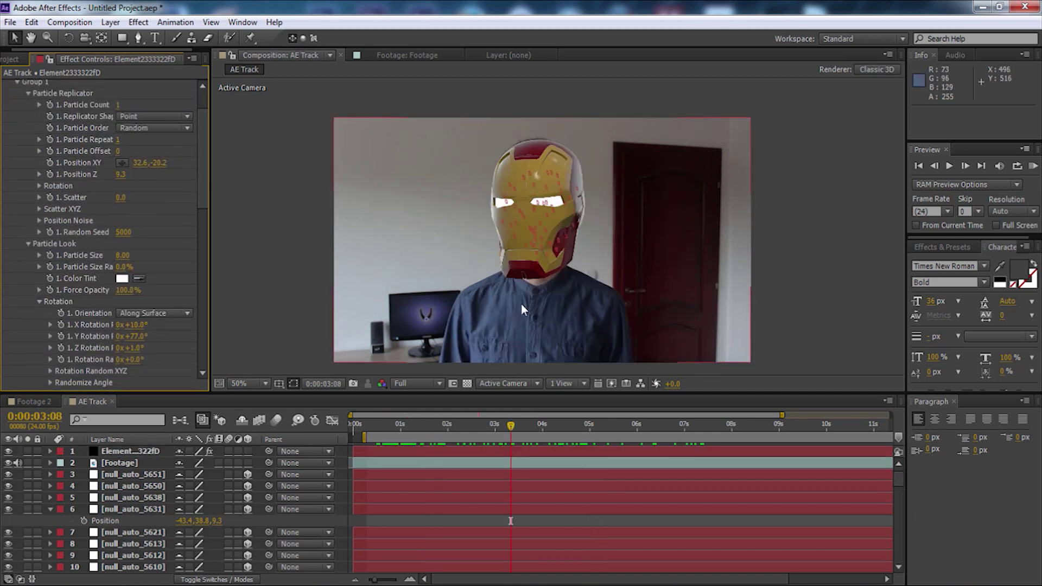
click(51, 509)
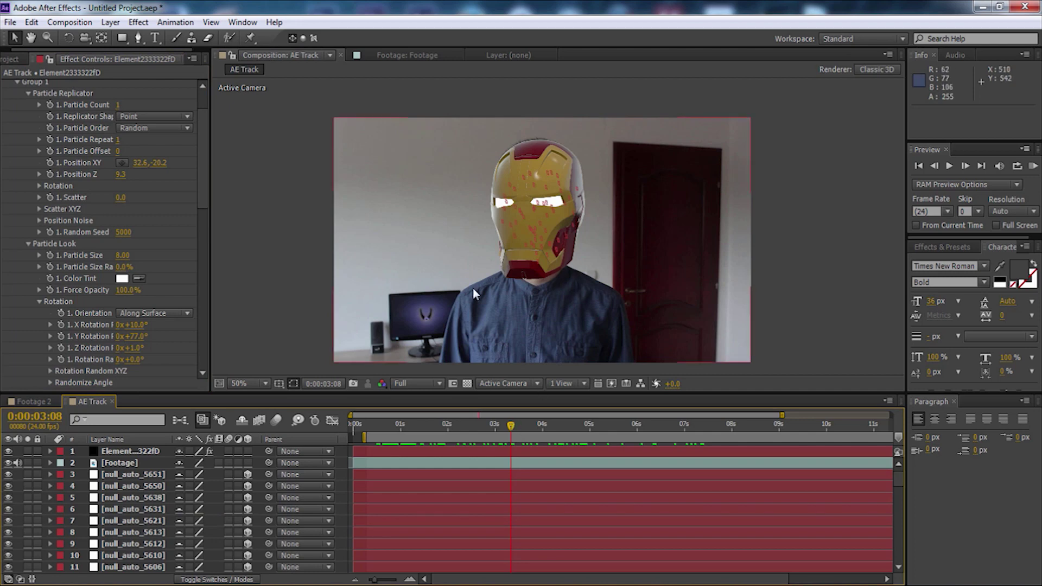
click(239, 421)
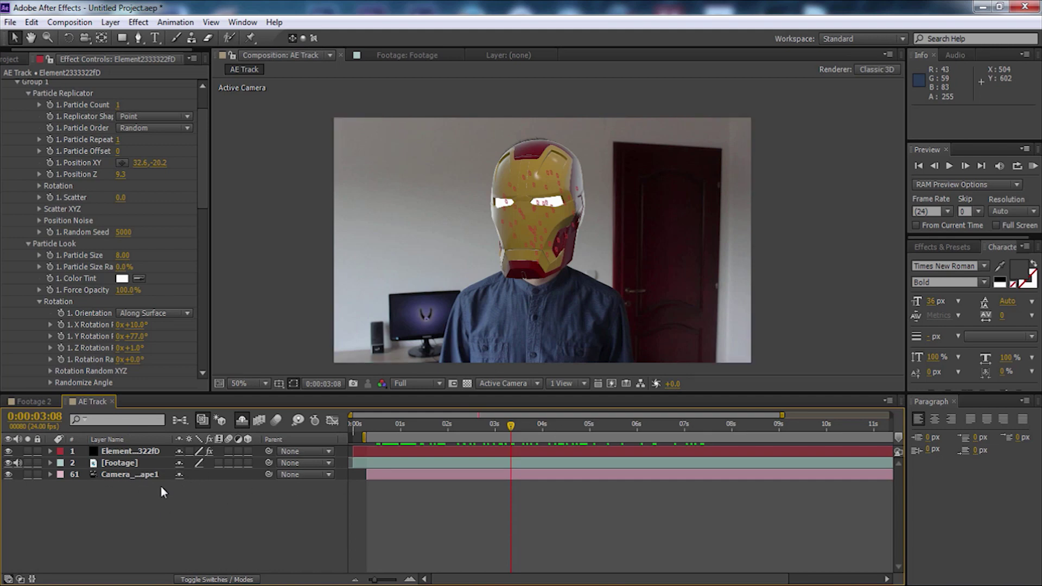
Create a new solid layer named 'Matte Shadow'.
click(163, 464)
right_click(180, 486)
click(163, 506)
right_click(162, 506)
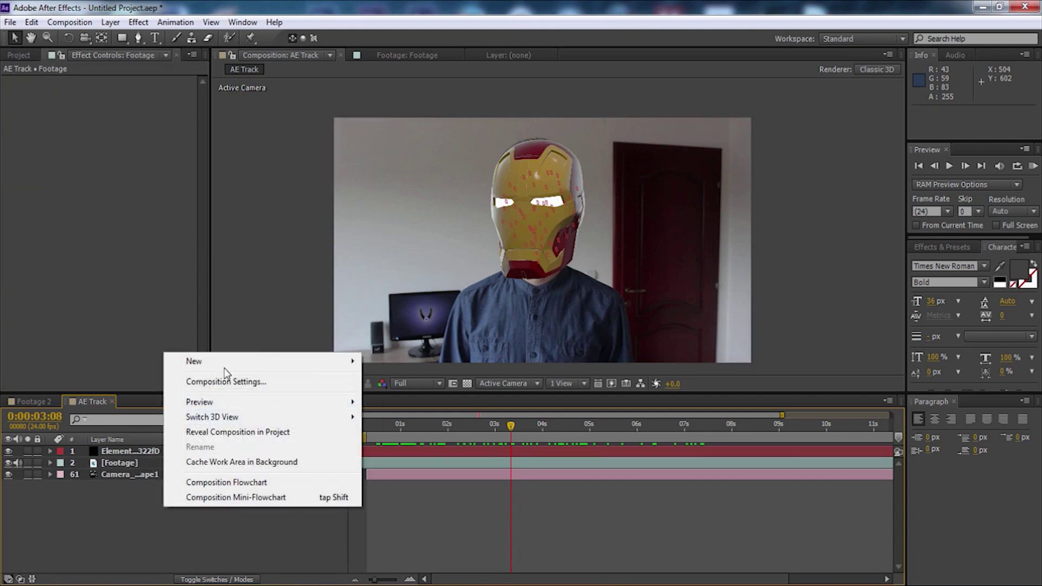
mouse_move(226, 363)
click(440, 398)
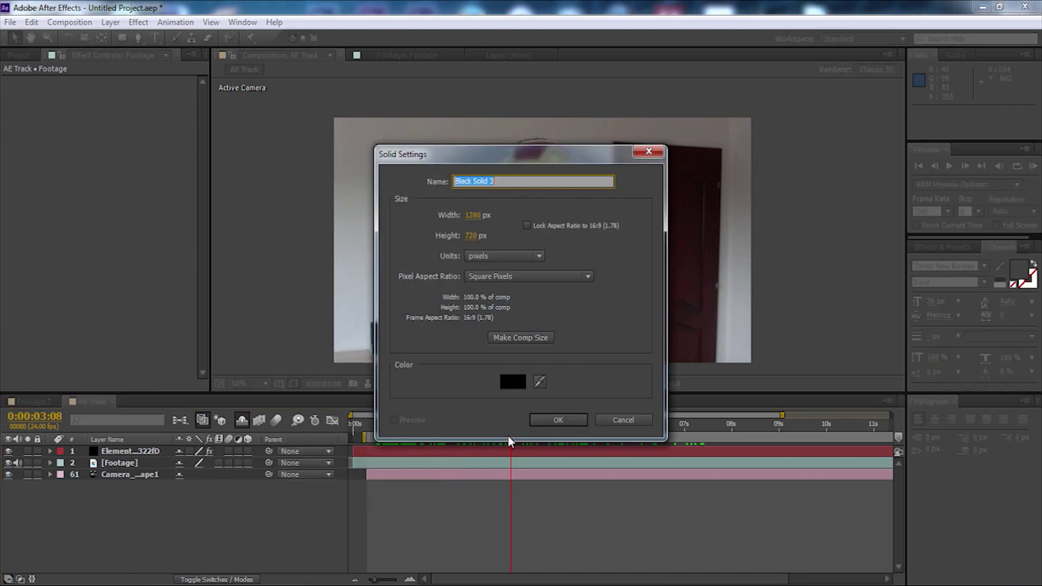
text(Ma)
key(BackSpace)
key(BackSpace)
text(Matte Shadow)
key(Return)
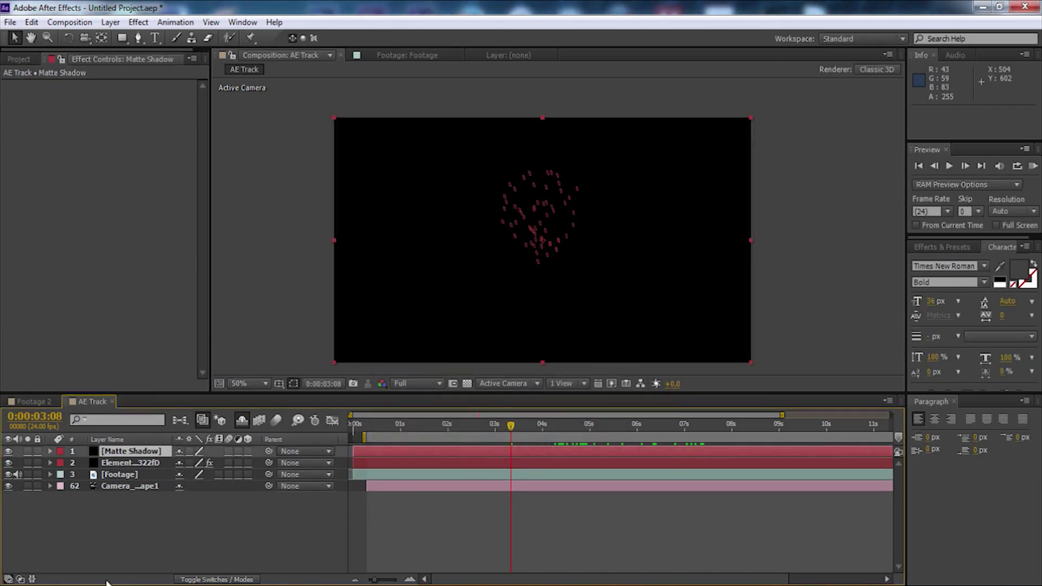
Hide Matte Shadow, move it below the Element layer, and frame the neck.
click(8, 451)
drag(90, 454, 122, 467)
scroll(604, 301, up, 2)
scroll(516, 234, up, 1)
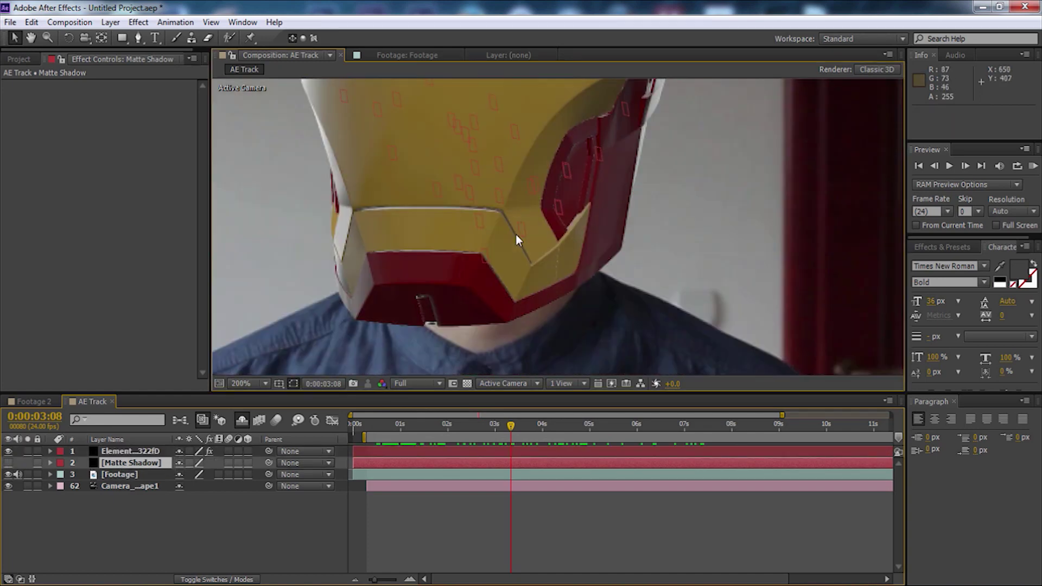
scroll(538, 305, down, 1)
drag(538, 305, 548, 251)
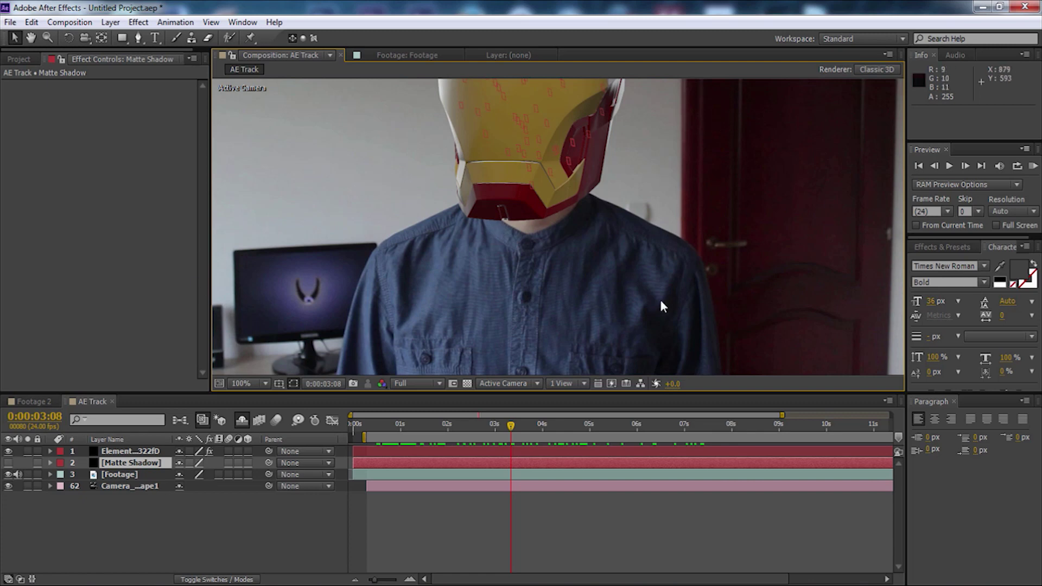
drag(572, 308, 554, 343)
Hide the helmet and create a new solid named 'Shadow'.
click(8, 451)
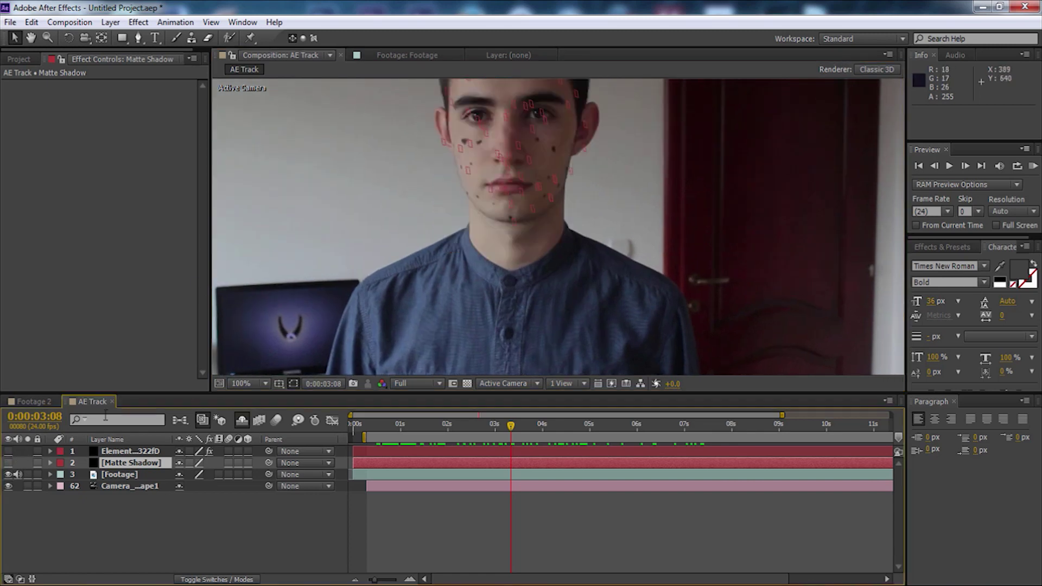
scroll(545, 234, up, 1)
drag(590, 281, 610, 271)
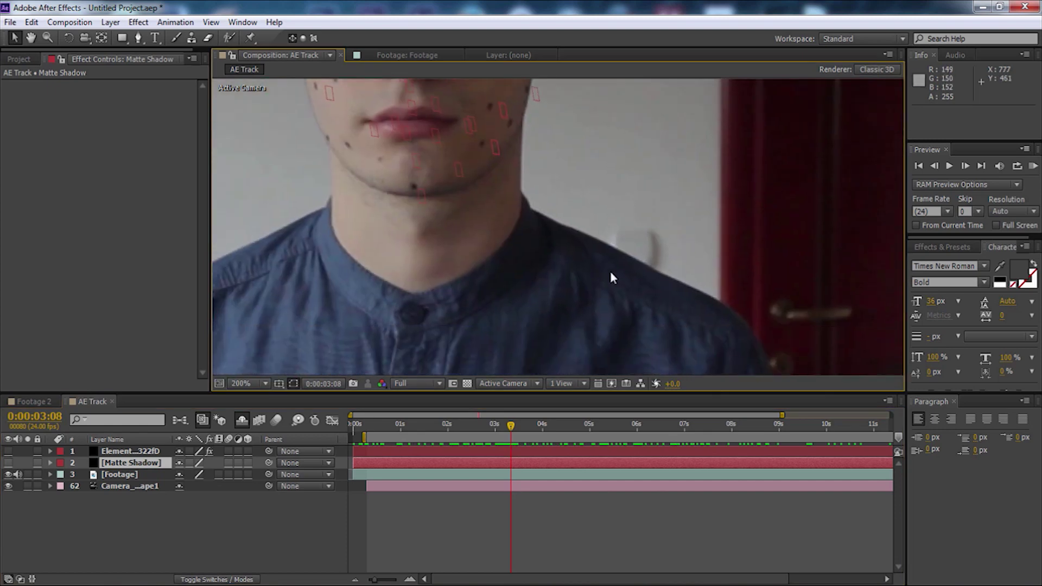
click(159, 468)
click(158, 463)
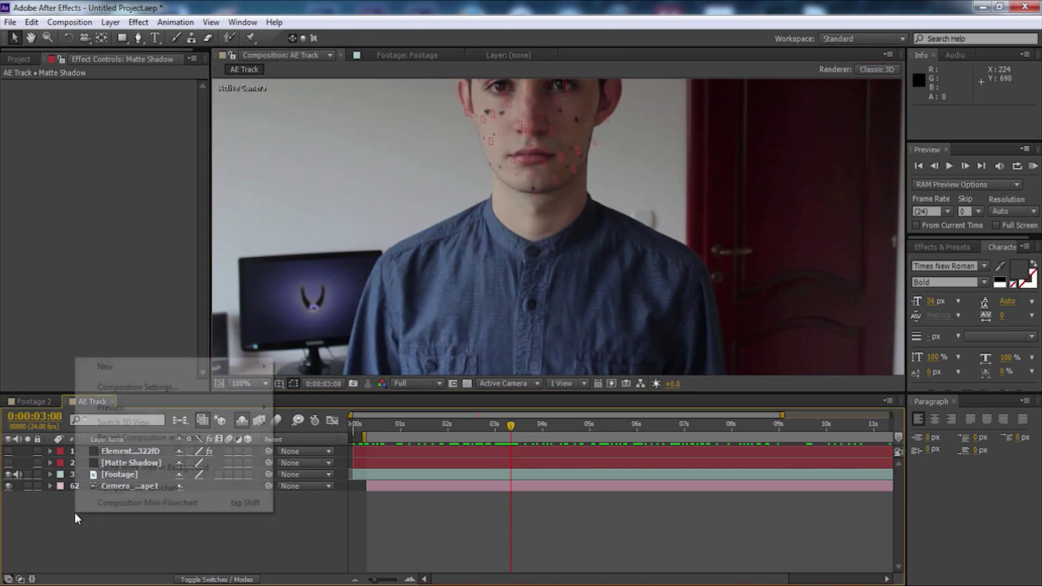
mouse_move(131, 366)
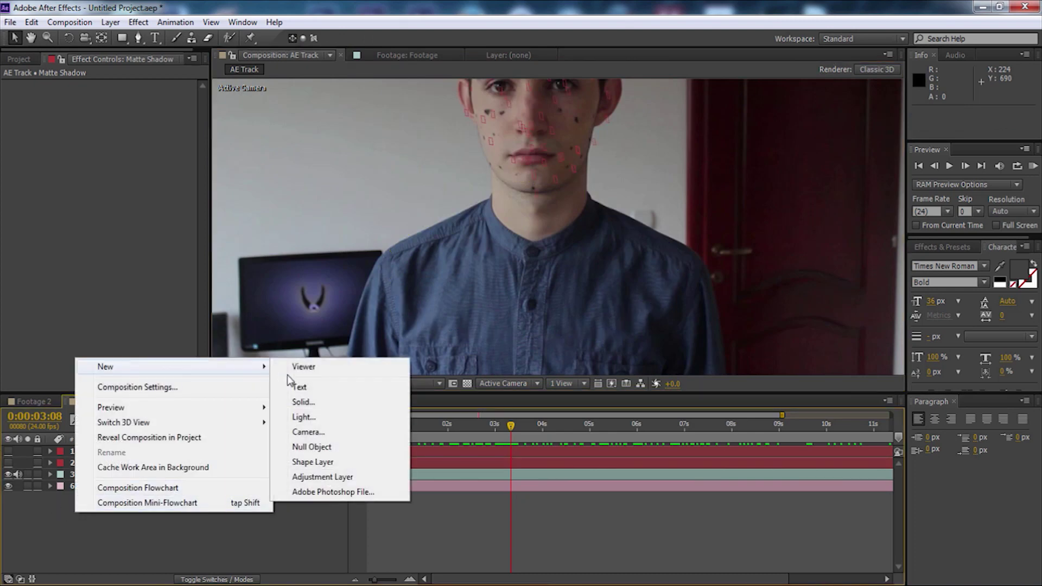
click(312, 408)
text(Shadow)
click(555, 419)
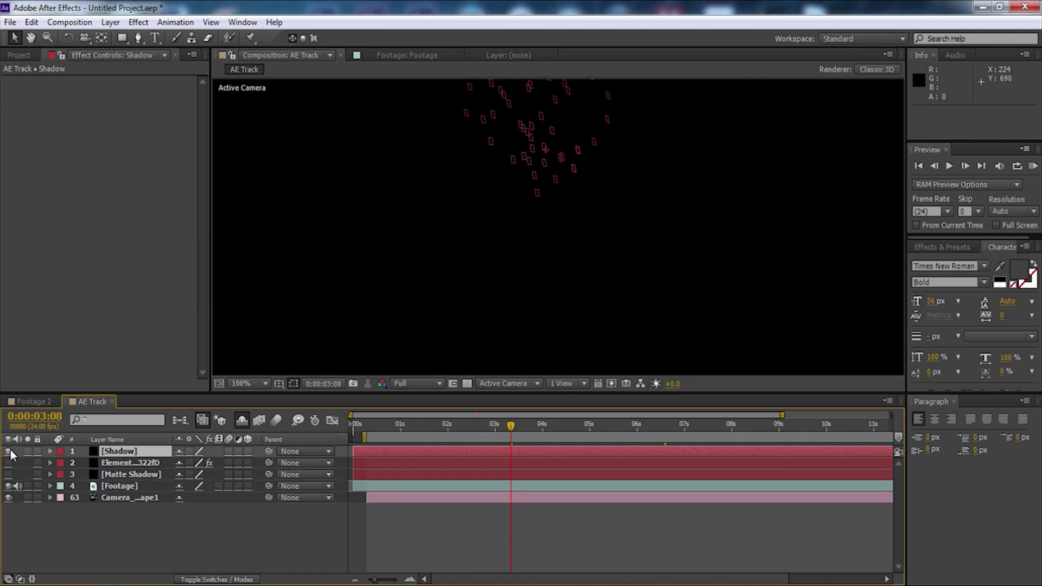
Move Shadow below Matte Shadow, make it visible, and set its track matte to Alpha Matte.
key(ctrl+[)
key(ctrl+[)
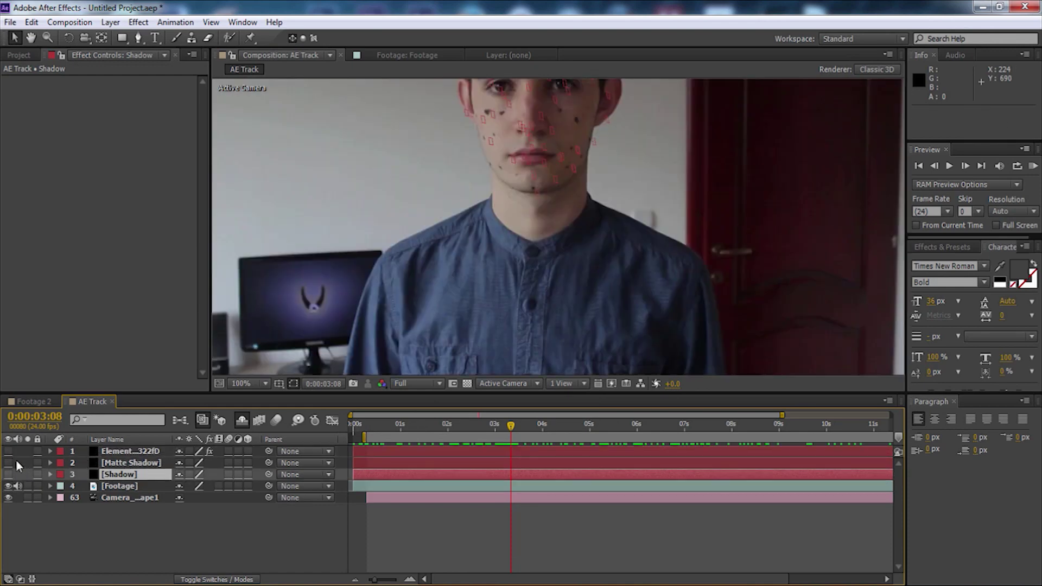
click(8, 474)
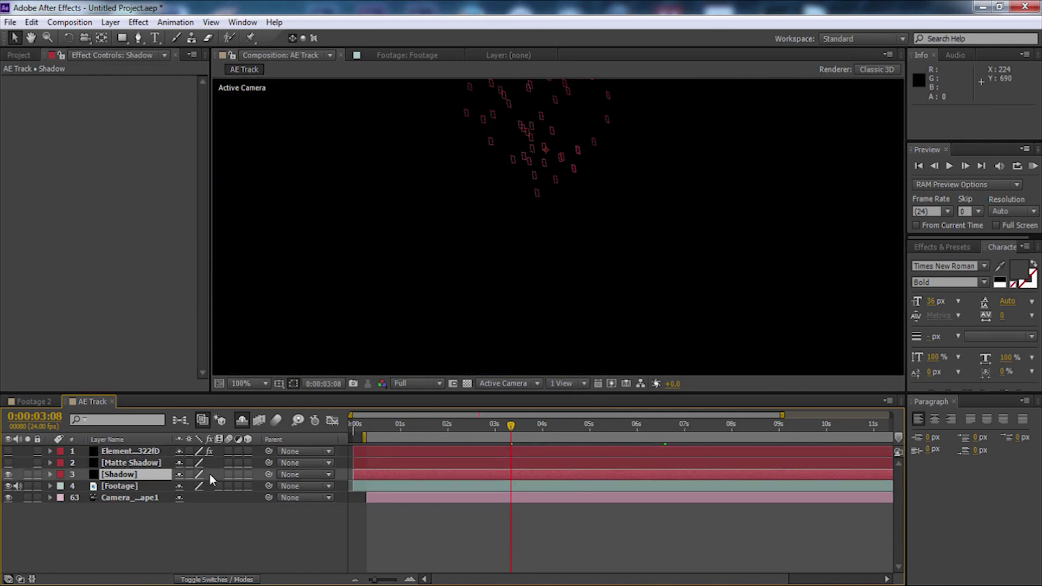
key(F4)
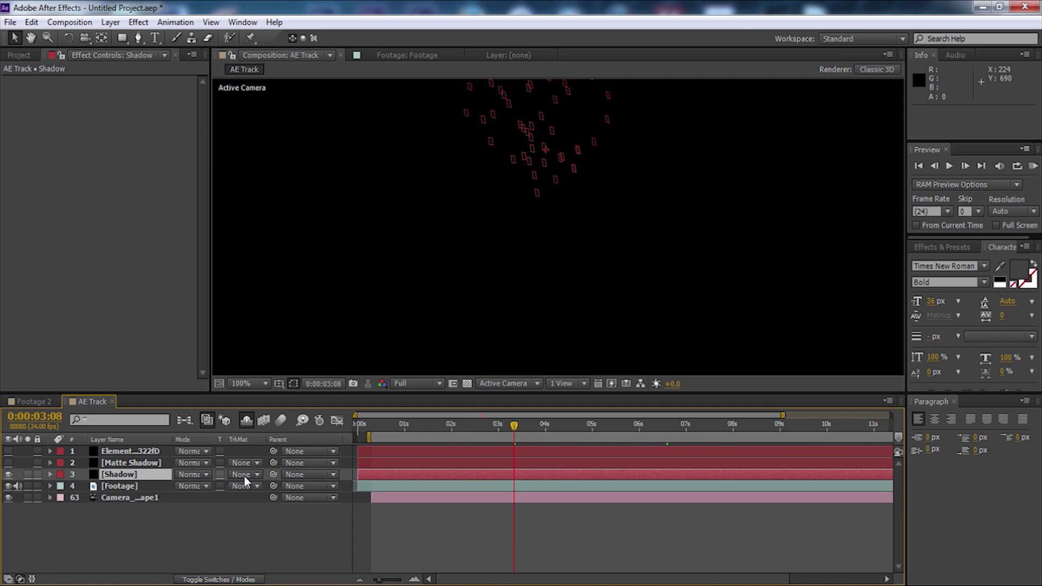
click(226, 477)
click(255, 510)
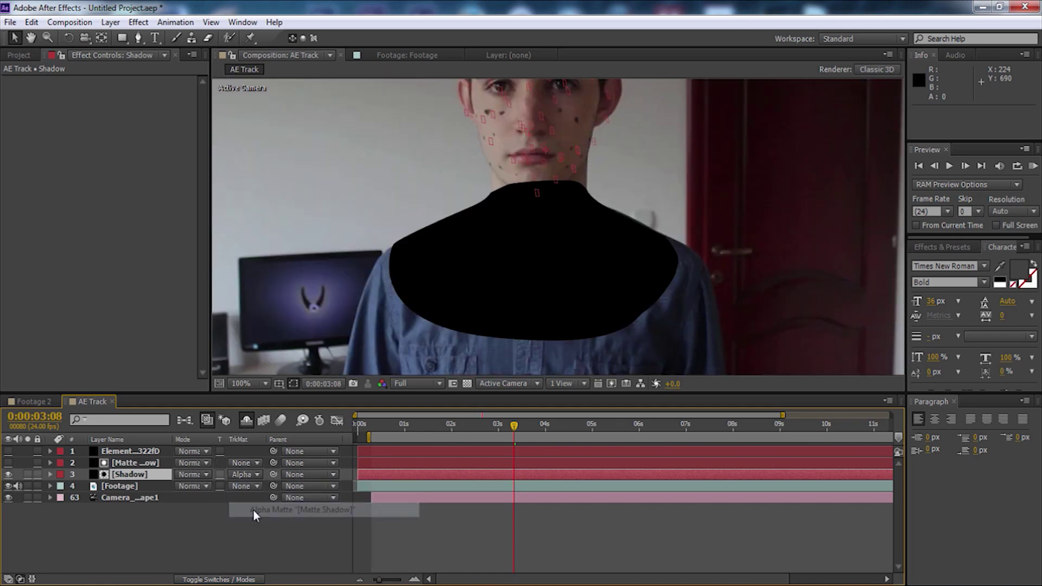
click(243, 474)
key(Escape)
Draw a rectangle mask across the shoulders on Shadow and feather it 103 pixels.
click(134, 463)
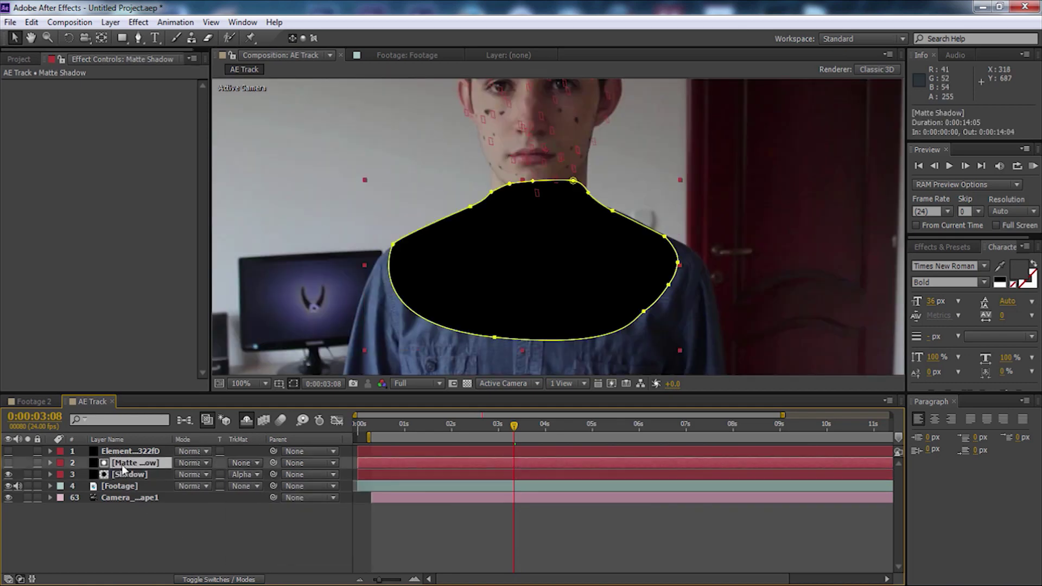
click(129, 474)
scroll(561, 258, down, 4)
key(q)
scroll(525, 228, up, 2)
drag(421, 182, 645, 235)
key(ctrl+z)
drag(410, 168, 676, 245)
key(f)
drag(193, 498, 247, 498)
Show the helmet again and lower the Shadow layer's opacity to 60%.
click(264, 530)
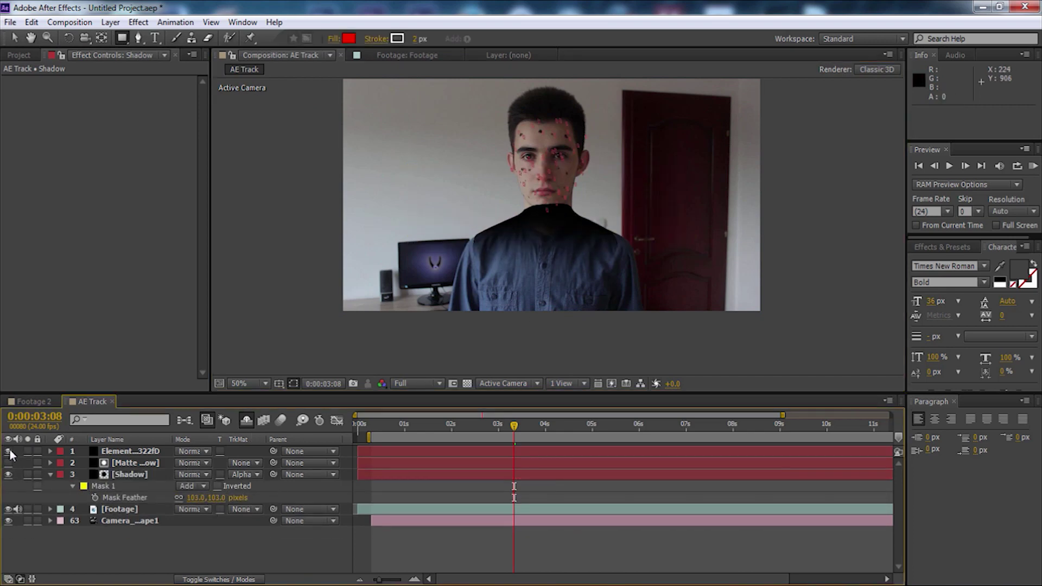
click(9, 451)
scroll(593, 246, up, 2)
drag(620, 249, 606, 262)
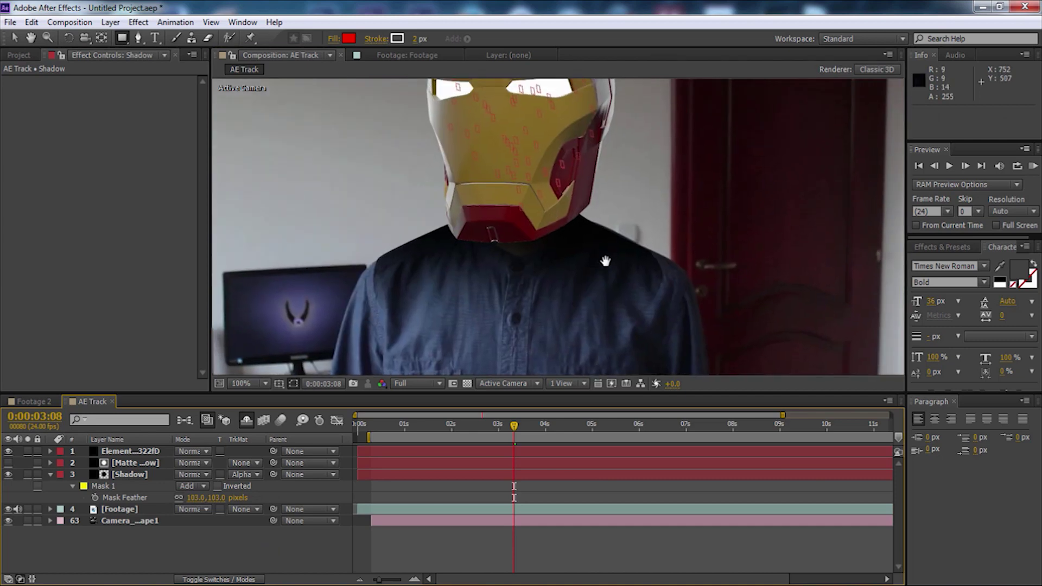
click(130, 475)
key(t)
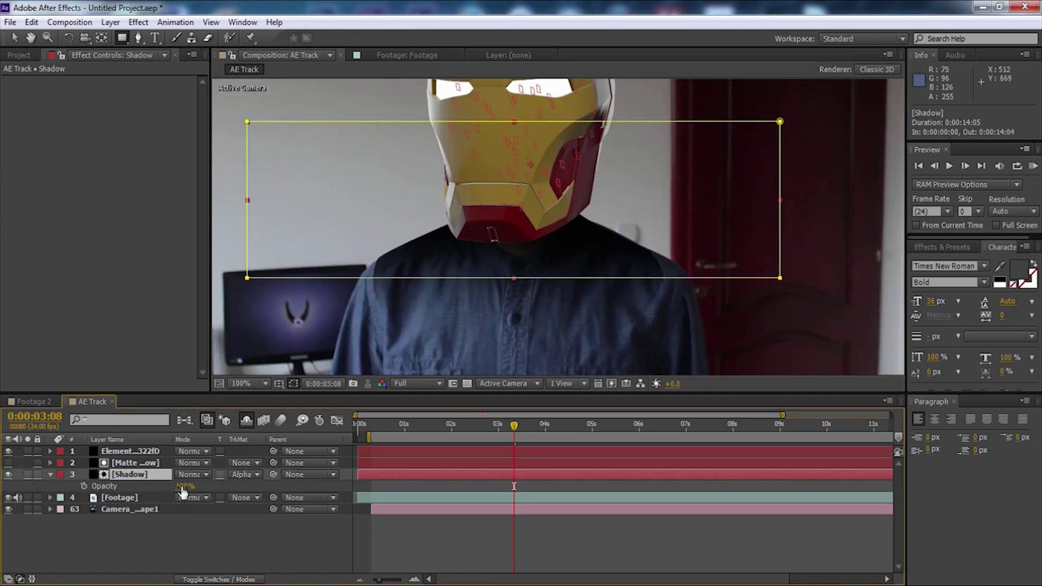
drag(185, 485, 177, 537)
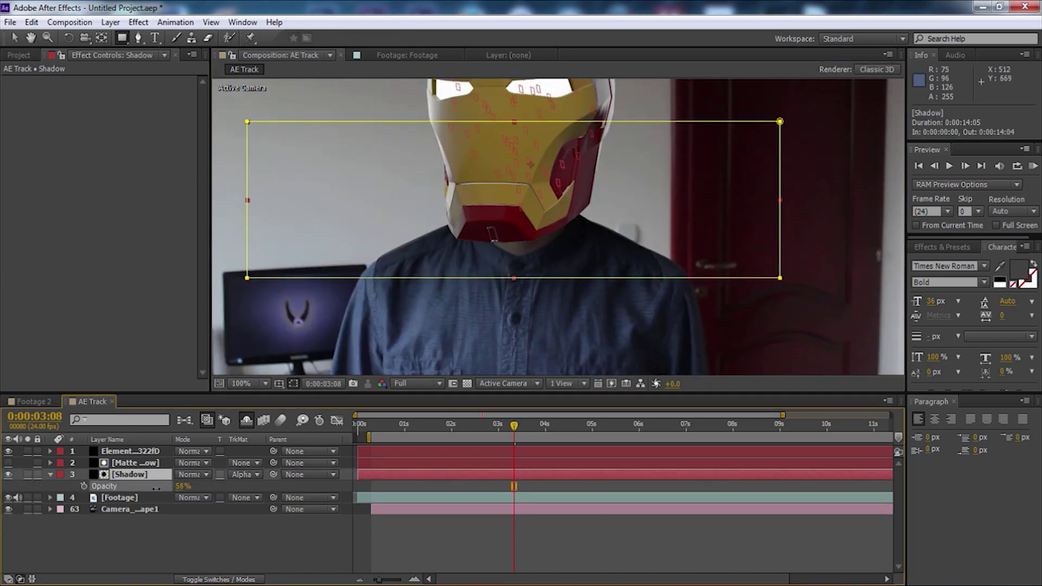
click(177, 538)
Zoom out to the full frame and hide the Shadow layer.
click(136, 451)
key(comma)
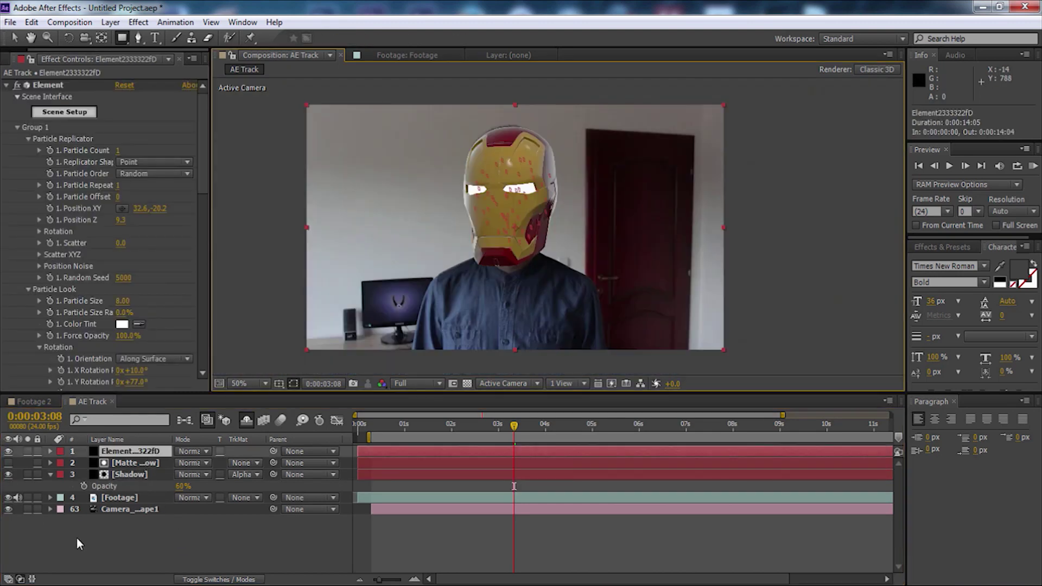
click(78, 543)
click(9, 474)
key(v)
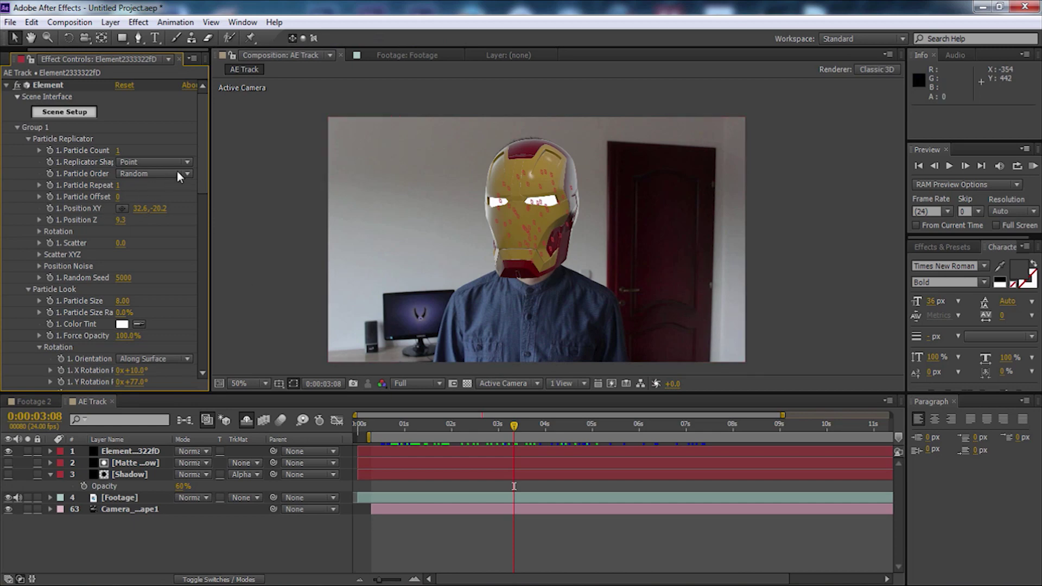
drag(203, 173, 201, 274)
scroll(136, 318, down, 2)
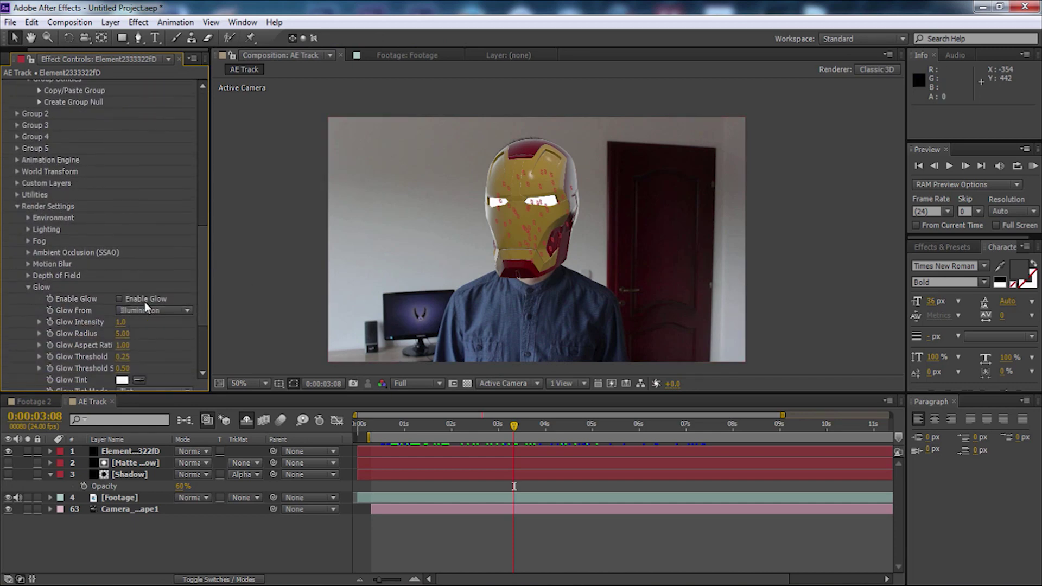
Re-enable the Element glow so the helmet's eyes shine, and recentre the view.
click(119, 298)
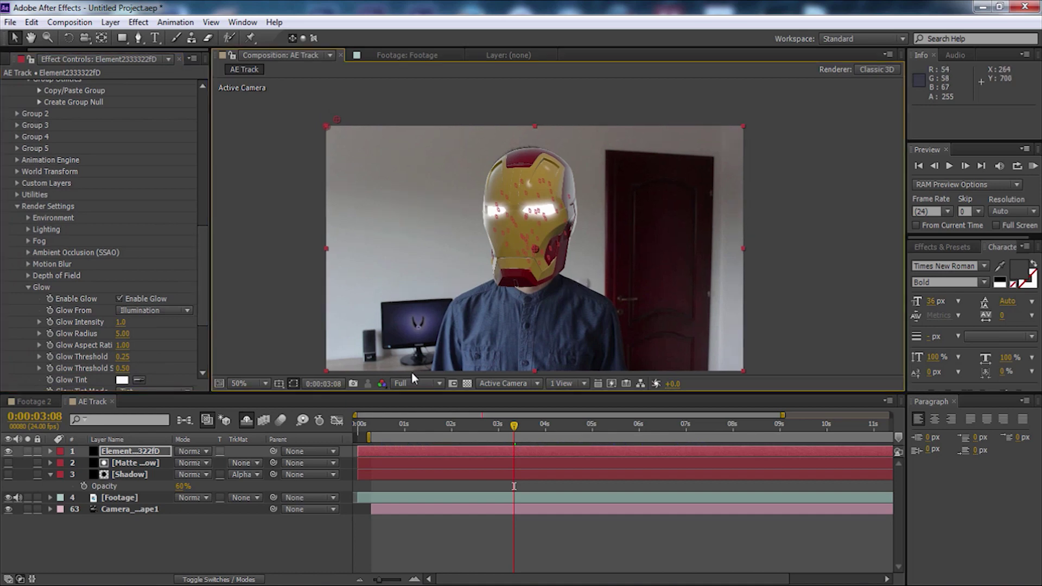
scroll(412, 372, down, 1)
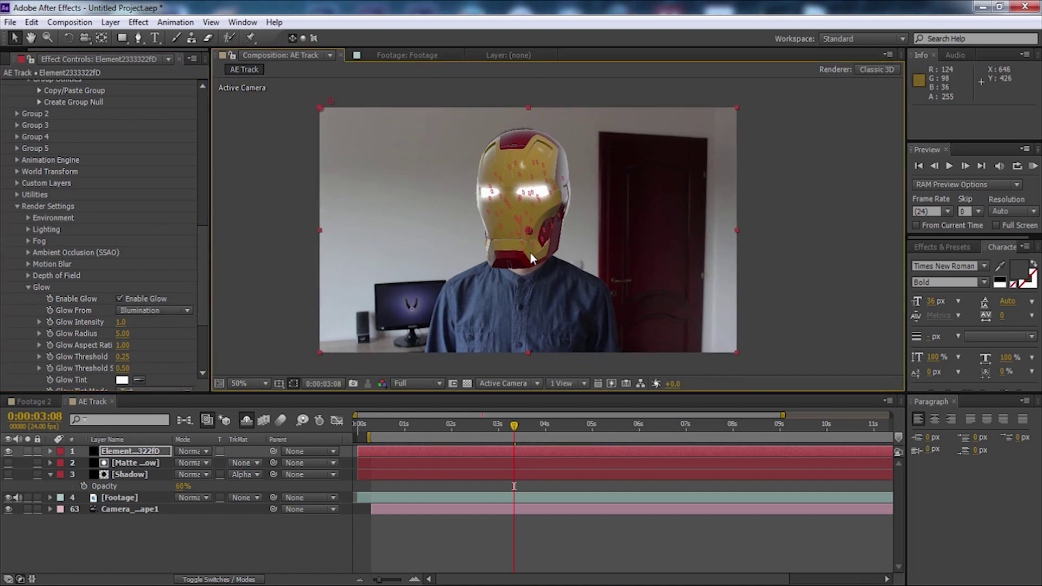
key(ctrl+shift+a)
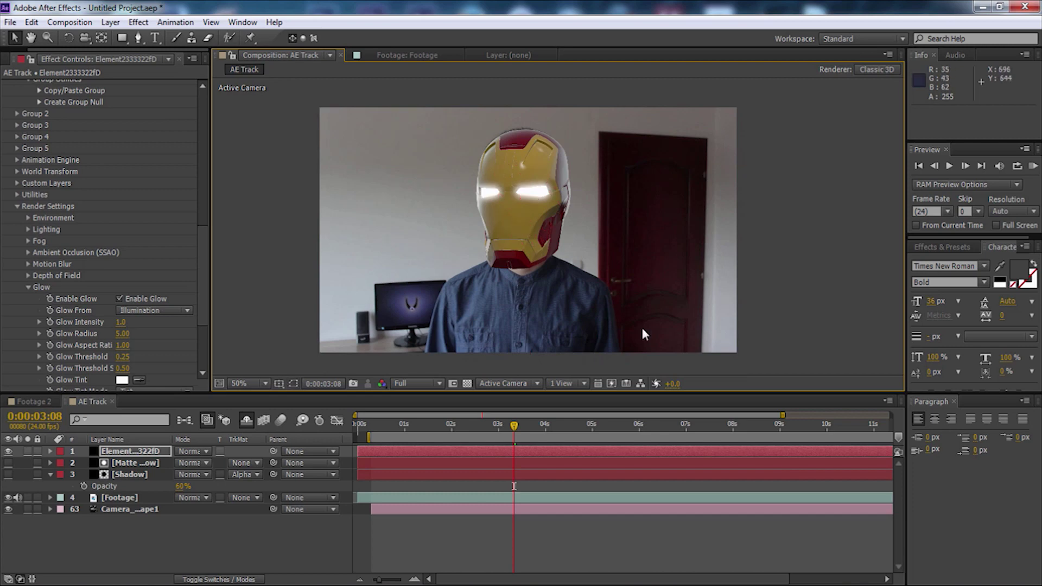
drag(559, 266, 594, 288)
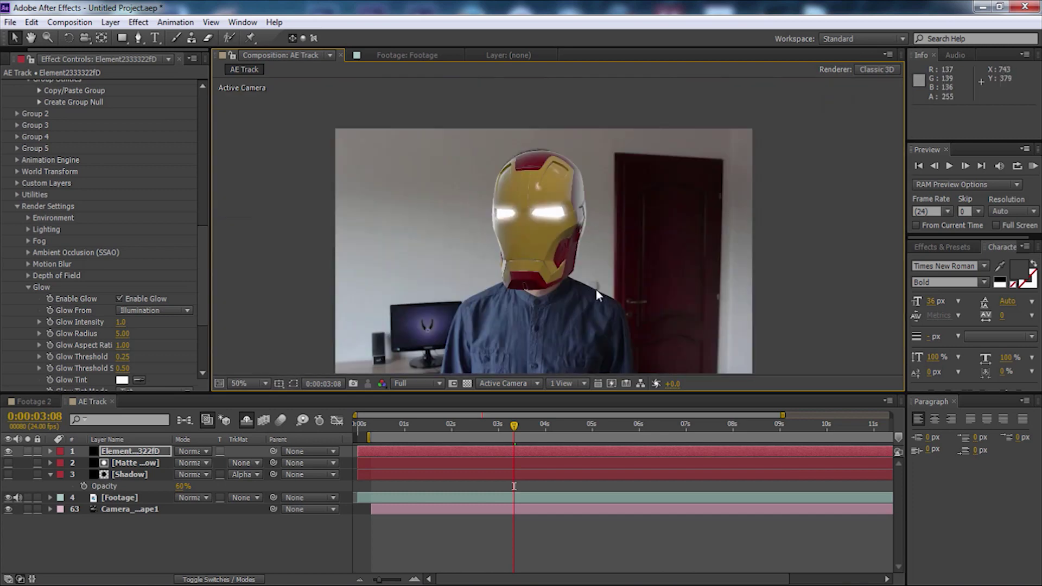
scroll(521, 292, up, 2)
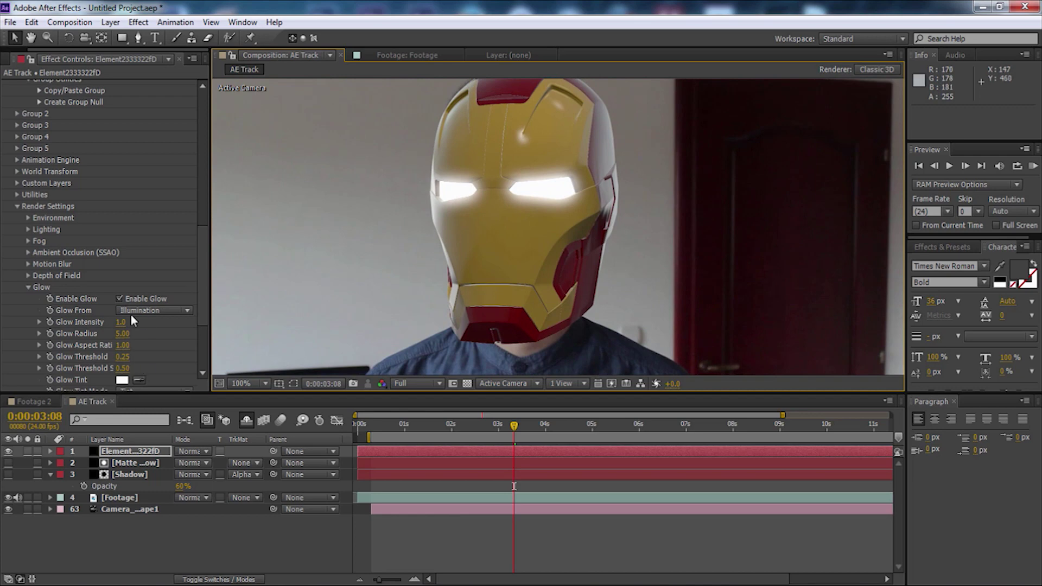
key(comma)
key(comma)
scroll(108, 358, down, 4)
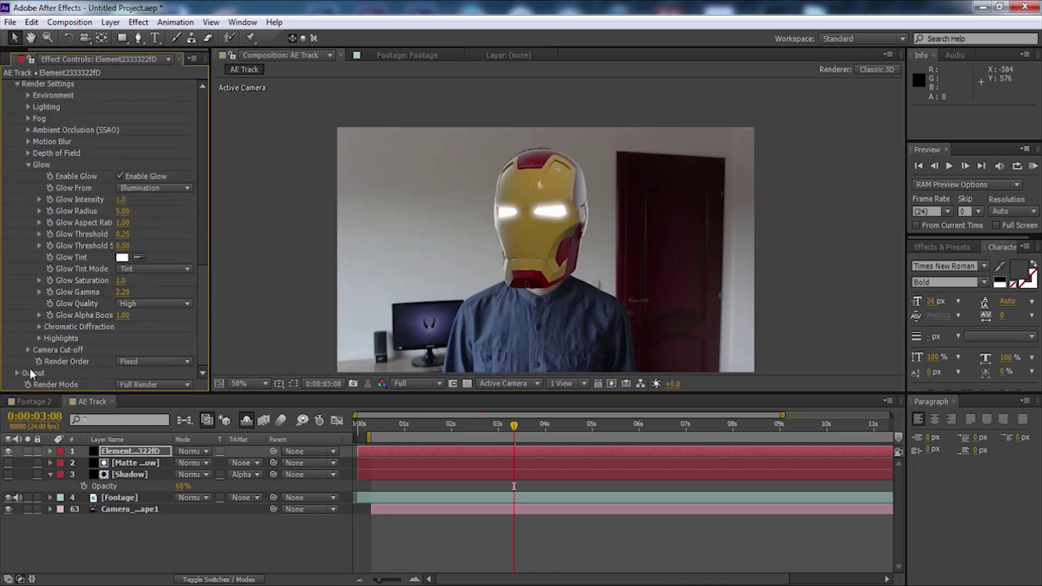
scroll(40, 217, up, 2)
Rotate the Element environment to X -6° and Z 303° to change the helmet's reflections.
click(28, 157)
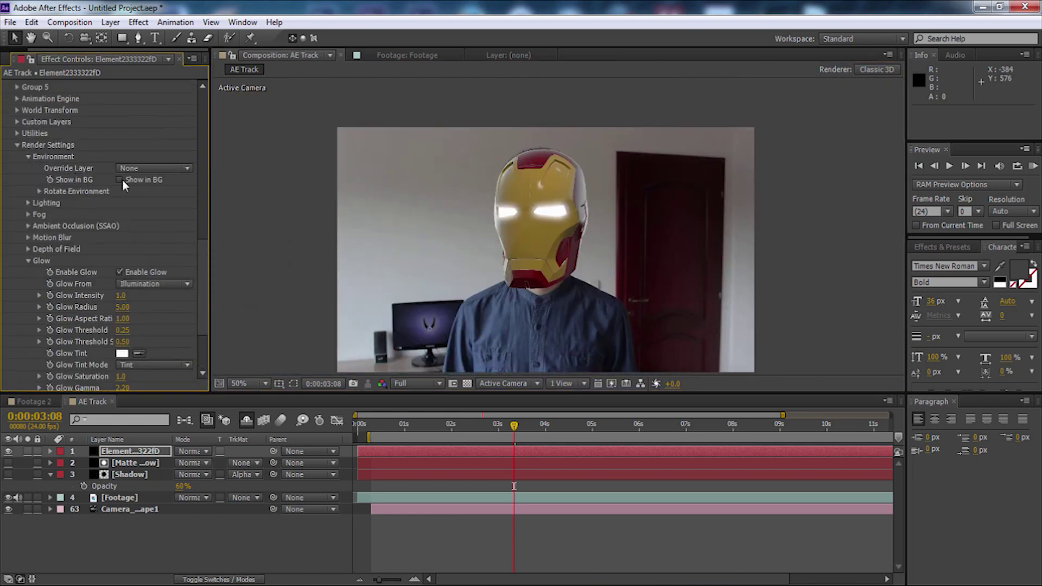
click(39, 191)
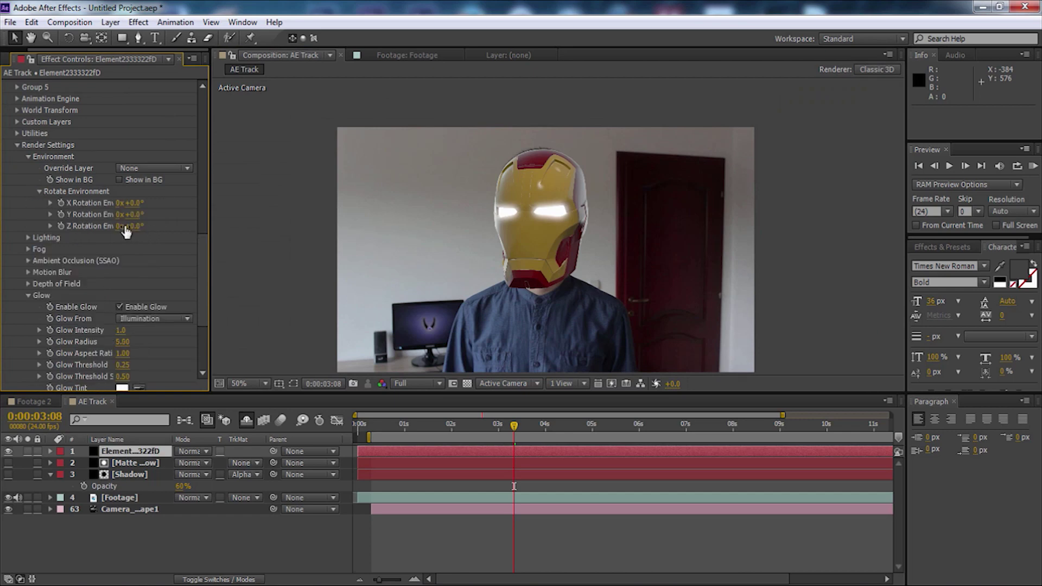
drag(133, 214, 429, 250)
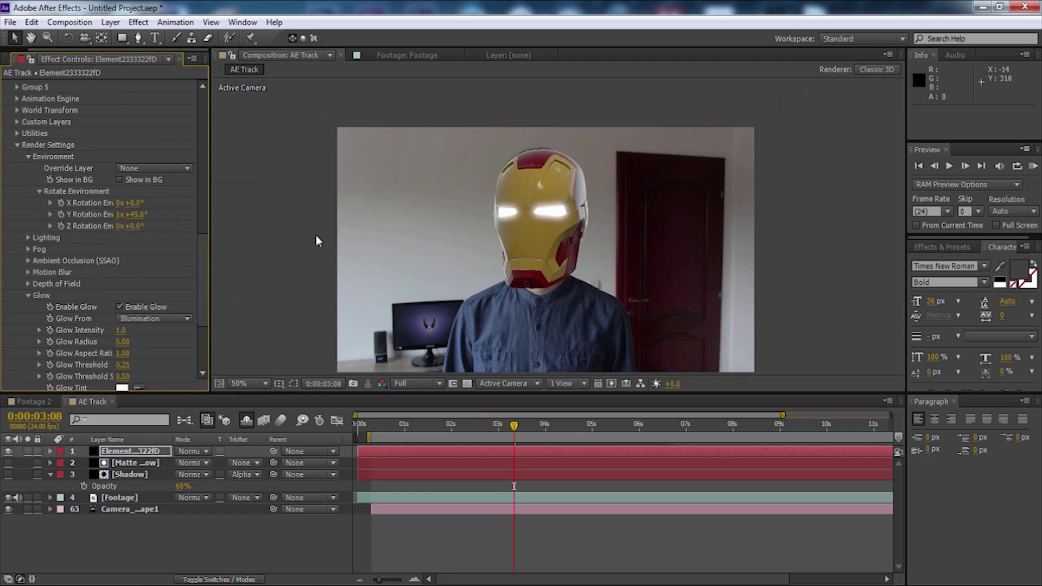
key(ctrl+z)
drag(129, 202, 252, 211)
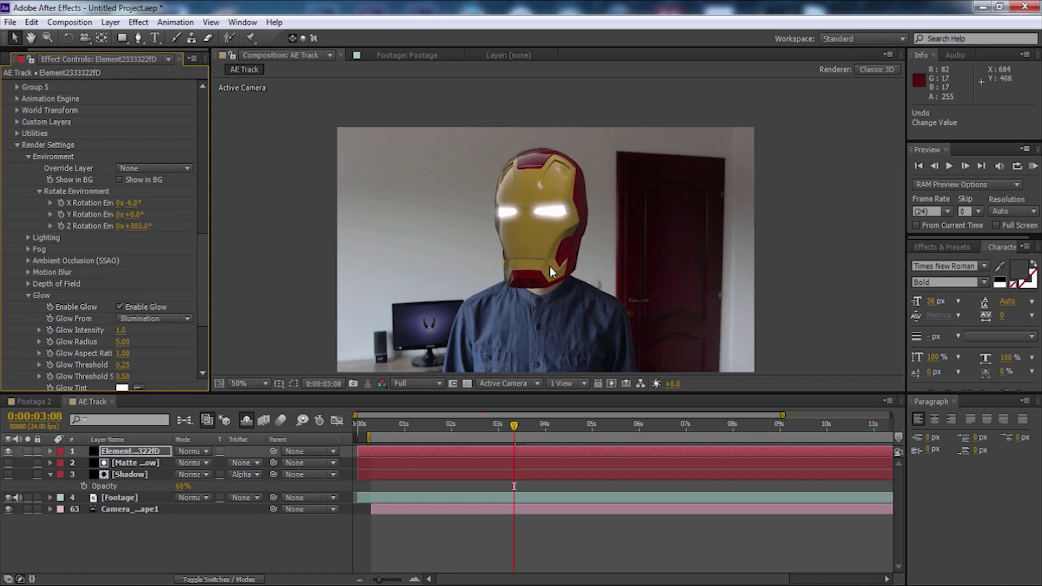
drag(544, 243, 538, 249)
scroll(580, 264, up, 2)
scroll(580, 265, down, 2)
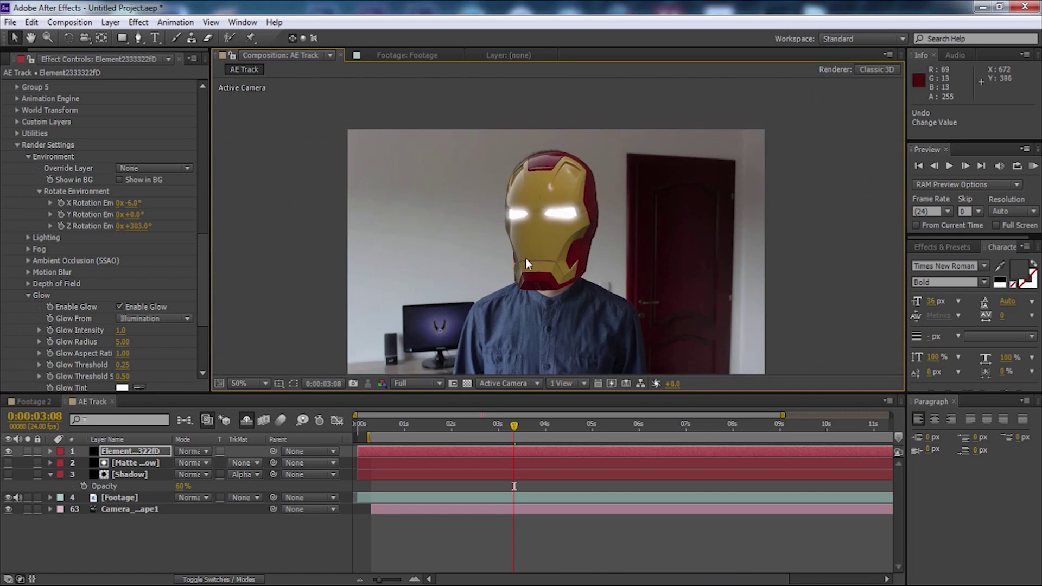
scroll(135, 273, down, 4)
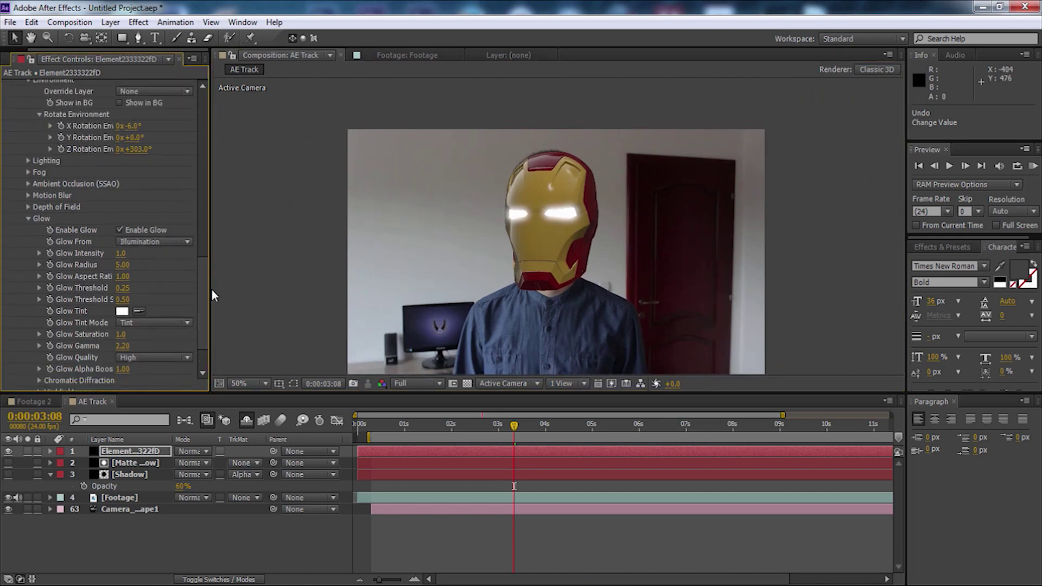
scroll(195, 282, up, 5)
scroll(562, 249, up, 2)
scroll(586, 285, down, 2)
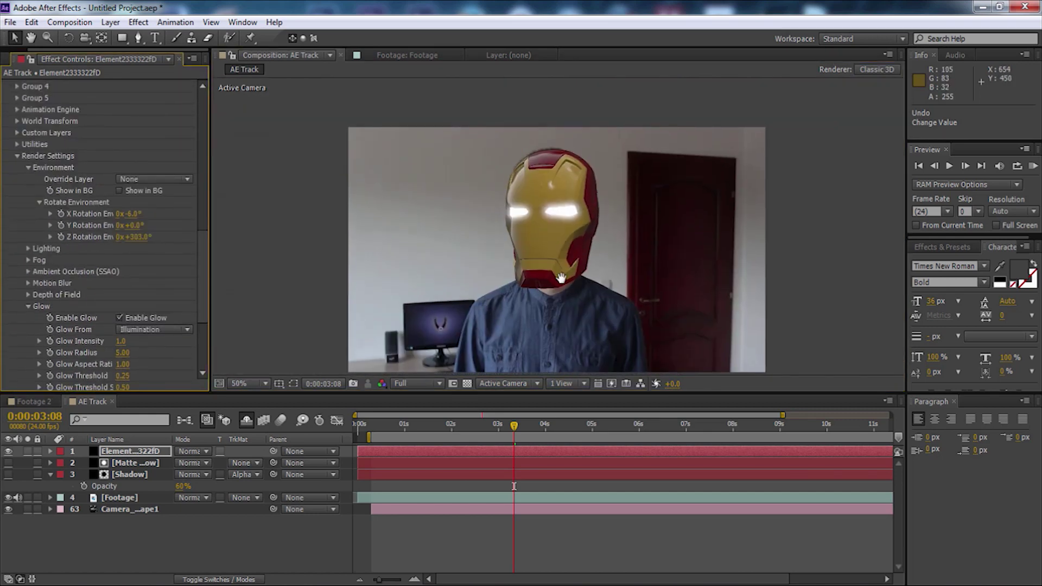
drag(200, 212, 204, 89)
scroll(610, 264, up, 2)
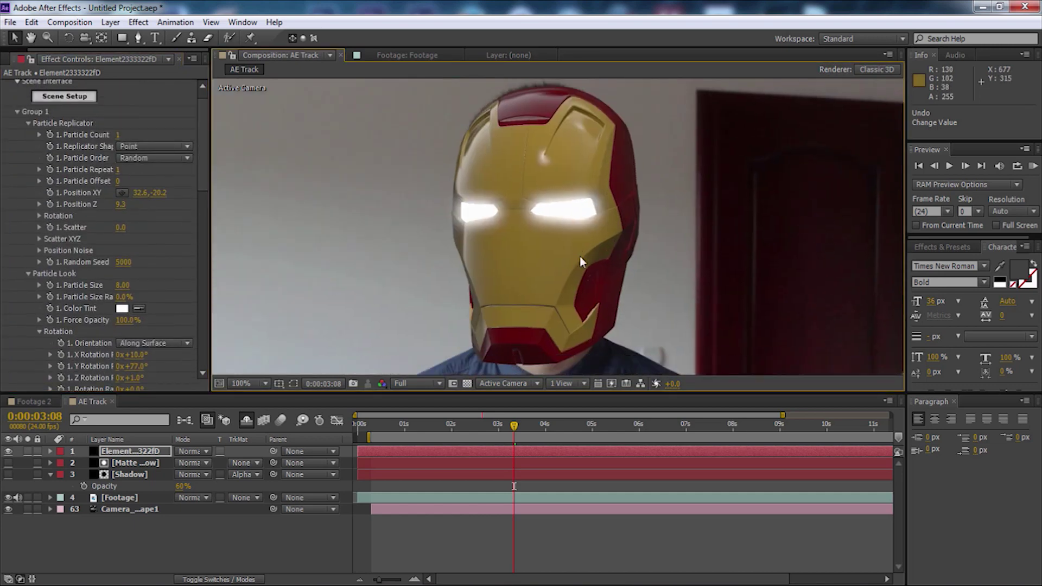
Review the helmet's Eyes and Shiny materials in Element Scene Setup, then accept it.
click(66, 97)
click(586, 300)
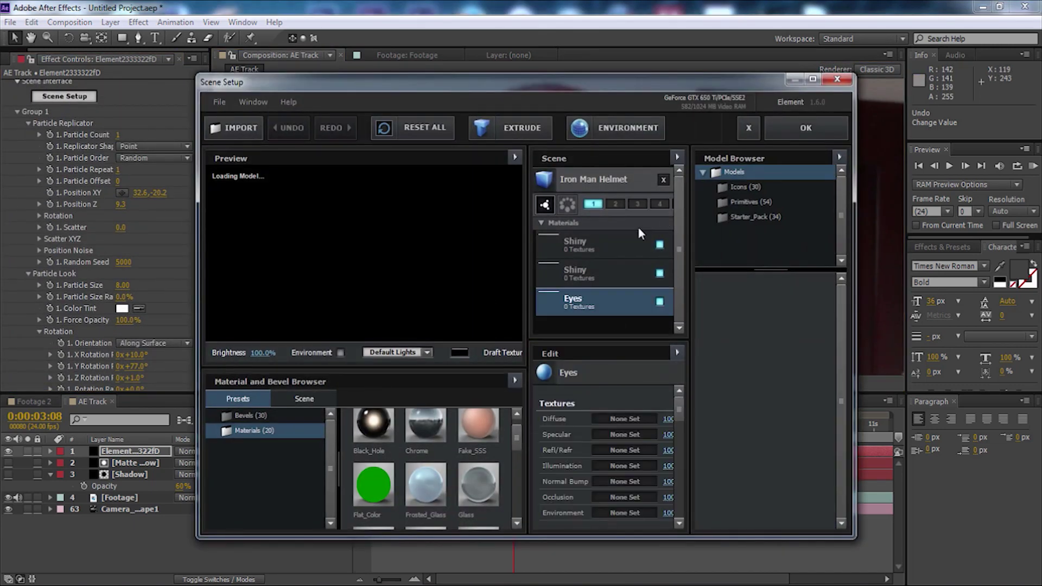
click(617, 271)
drag(678, 412, 695, 453)
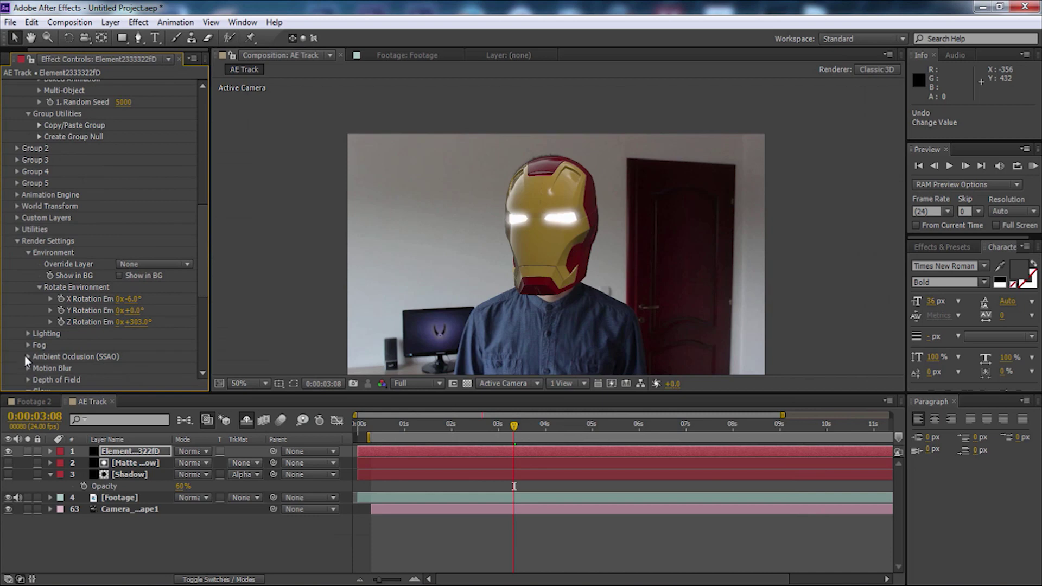
click(27, 357)
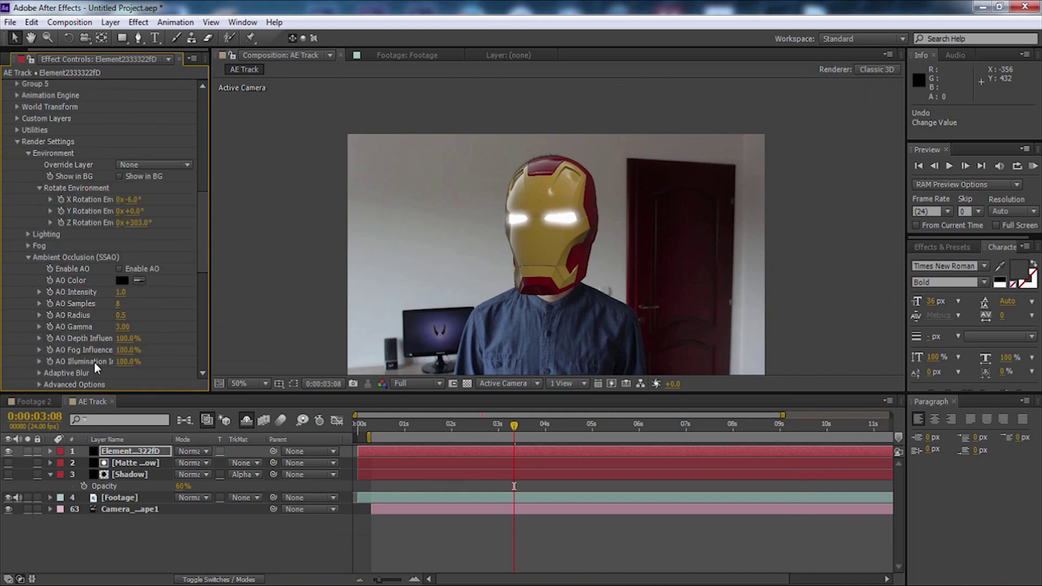
Enable ambient occlusion on the helmet with intensity 1.2.
click(120, 269)
scroll(548, 326, up, 2)
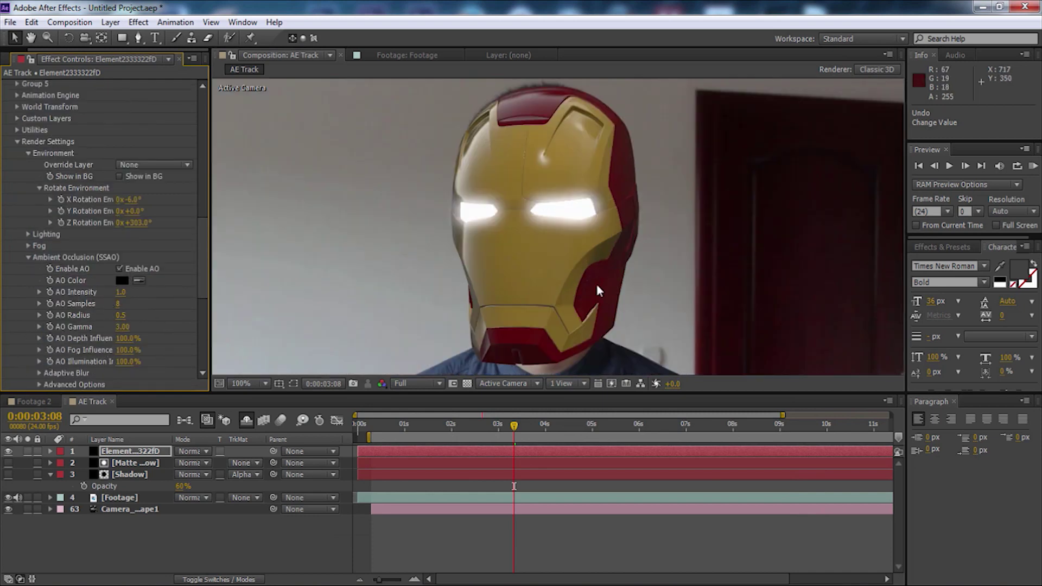
scroll(199, 320, down, 10)
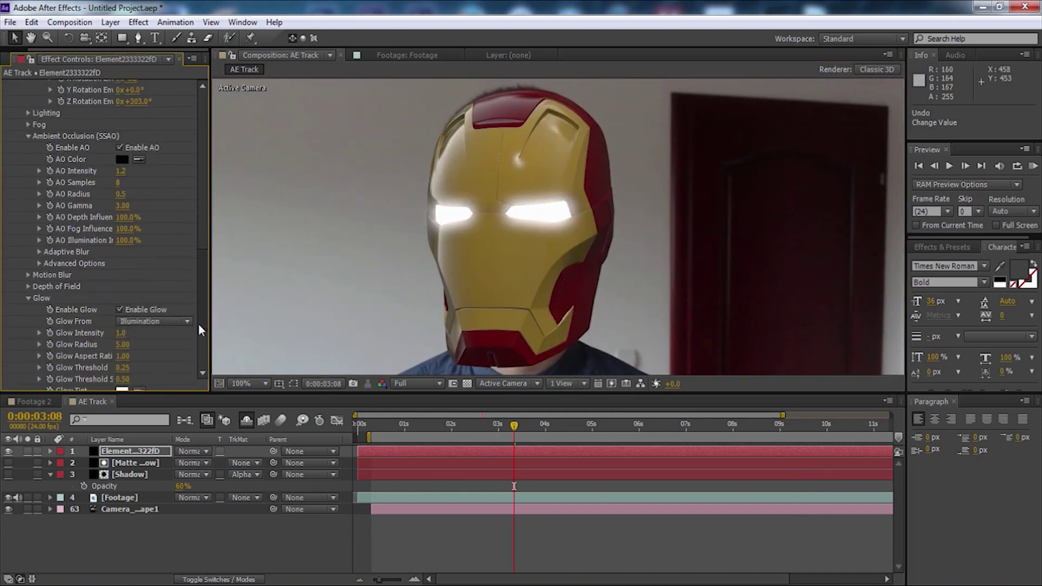
scroll(197, 337, up, 3)
scroll(505, 279, down, 2)
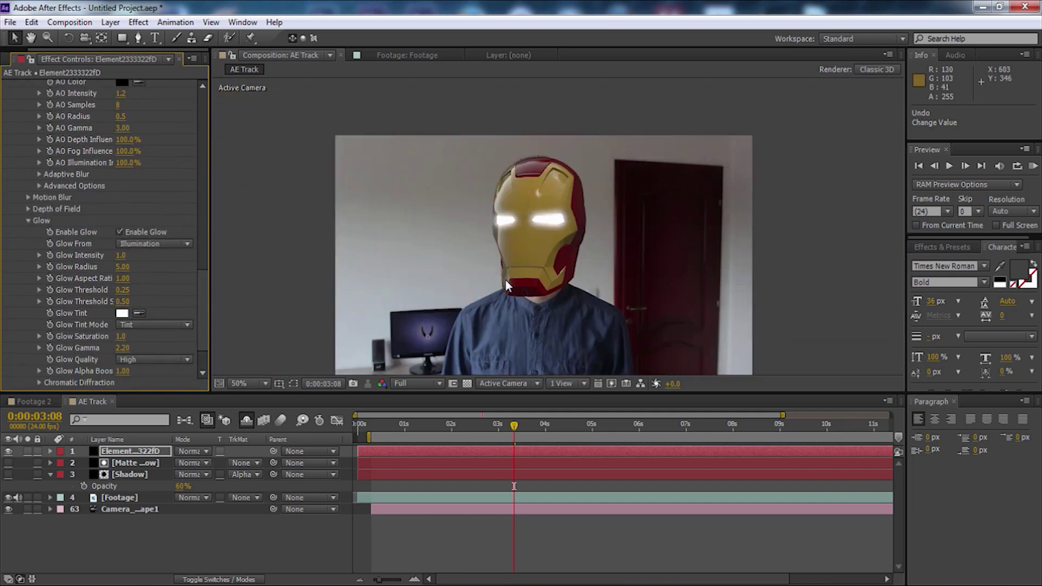
scroll(204, 289, down, 3)
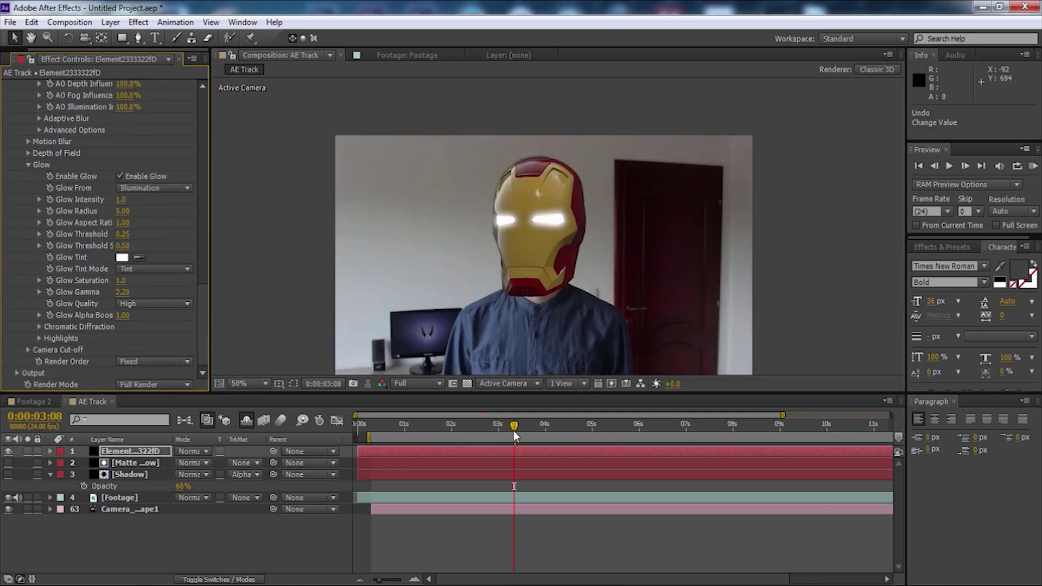
mouse_move(506, 429)
mouse_down()
mouse_move(387, 441)
mouse_move(514, 434)
mouse_up()
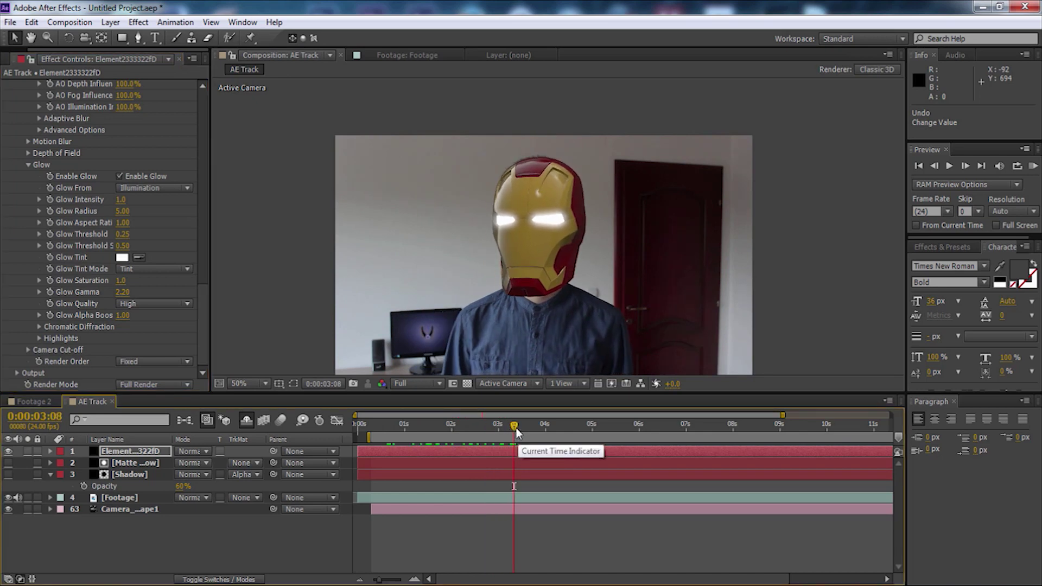
Raise the anti-aliasing sample count under Output > Sampling & Aliasing.
click(17, 373)
scroll(52, 368, down, 2)
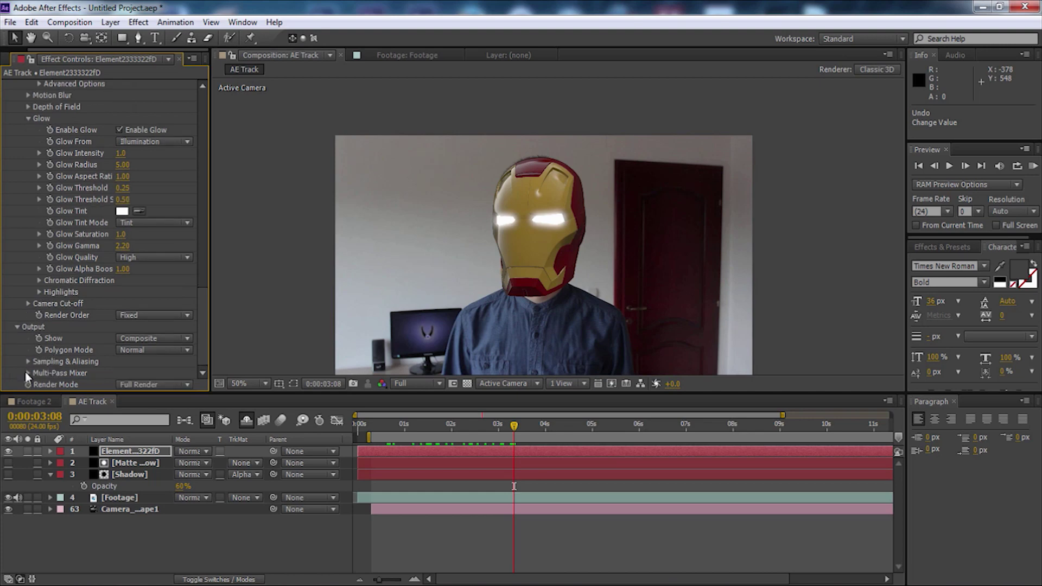
click(28, 361)
scroll(108, 356, down, 2)
click(132, 349)
click(141, 380)
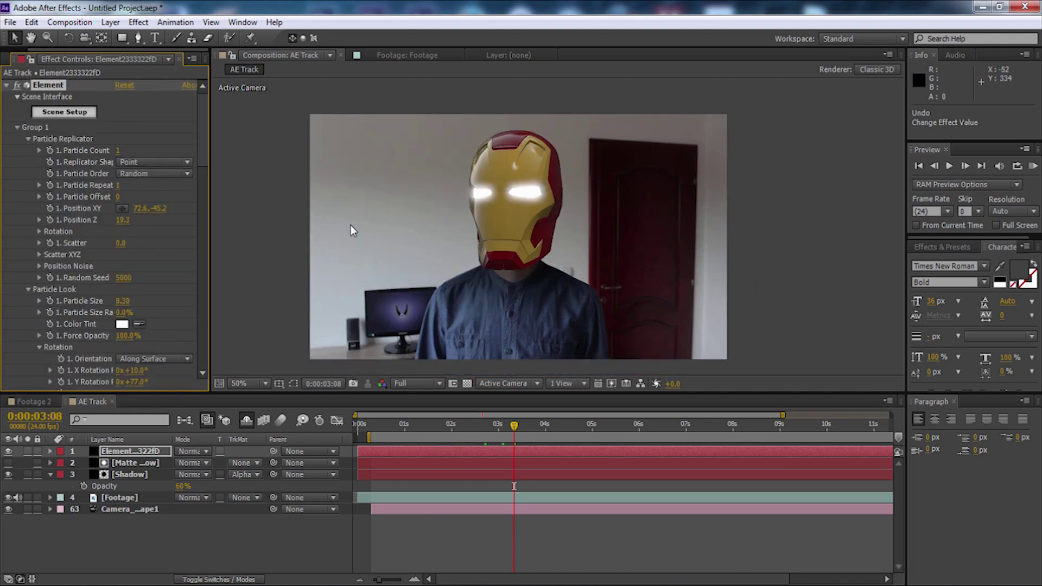
mouse_move(211, 174)
mouse_down()
mouse_move(191, 153)
mouse_move(190, 197)
mouse_move(208, 158)
mouse_up()
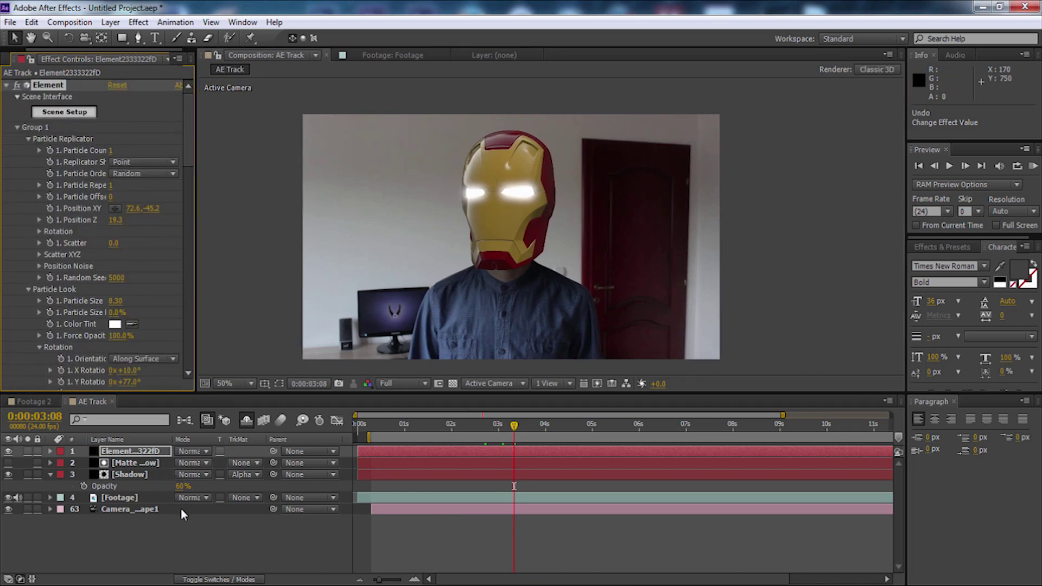
Add a new adjustment layer named 'Grade' to the composition.
right_click(194, 528)
mouse_move(226, 380)
click(460, 491)
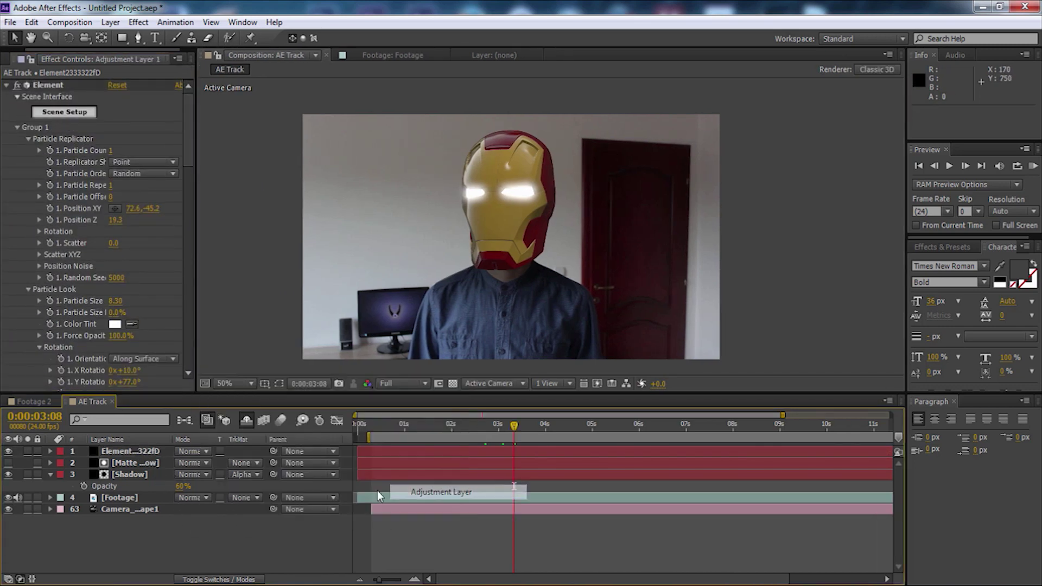
key(Return)
text(Grade)
key(Return)
Apply Curves to Grade: lift RGB to brighten, lower Red, and raise Blue.
right_click(159, 451)
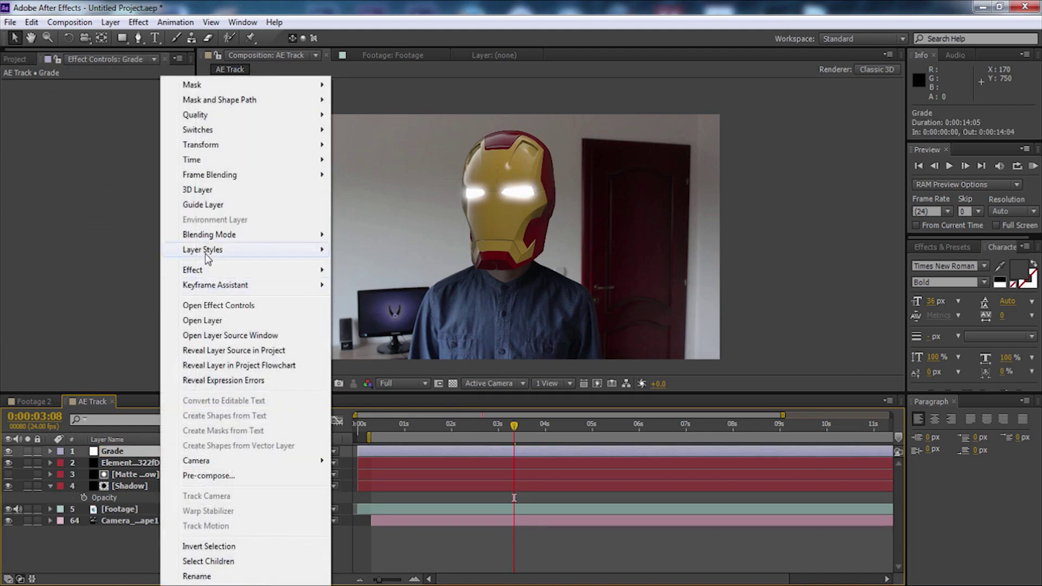
mouse_move(246, 270)
mouse_move(488, 369)
click(541, 394)
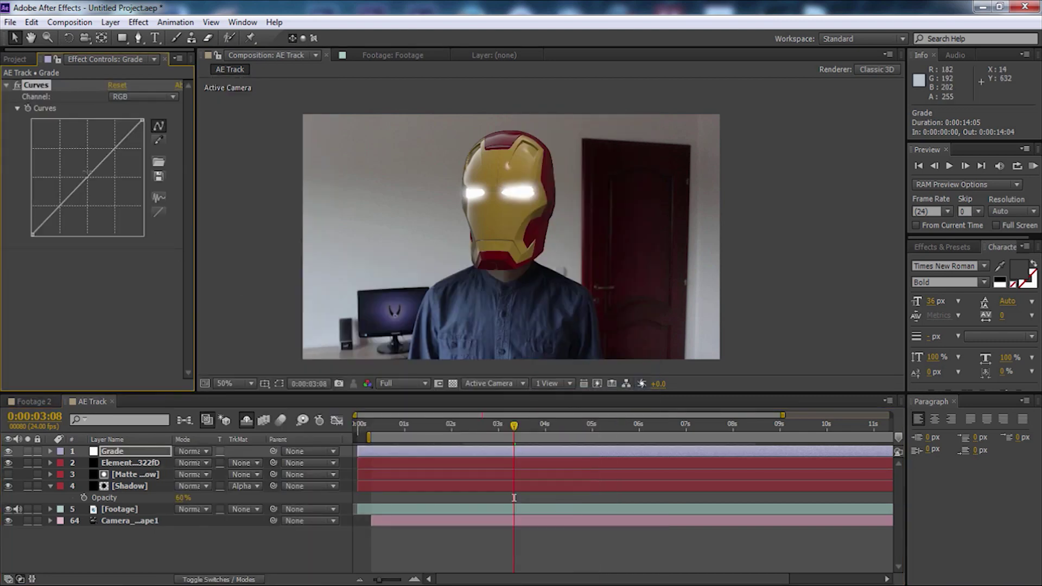
drag(87, 179, 66, 192)
click(140, 96)
click(133, 122)
click(136, 97)
click(138, 156)
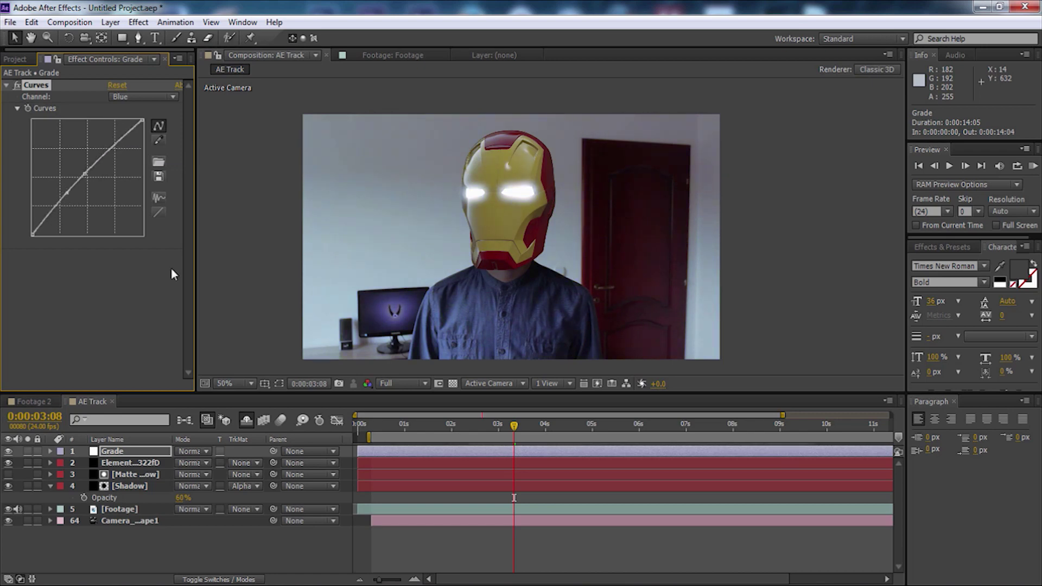
Apply the Noise & Grain > Noise effect to the Element helmet layer.
right_click(158, 455)
mouse_move(190, 270)
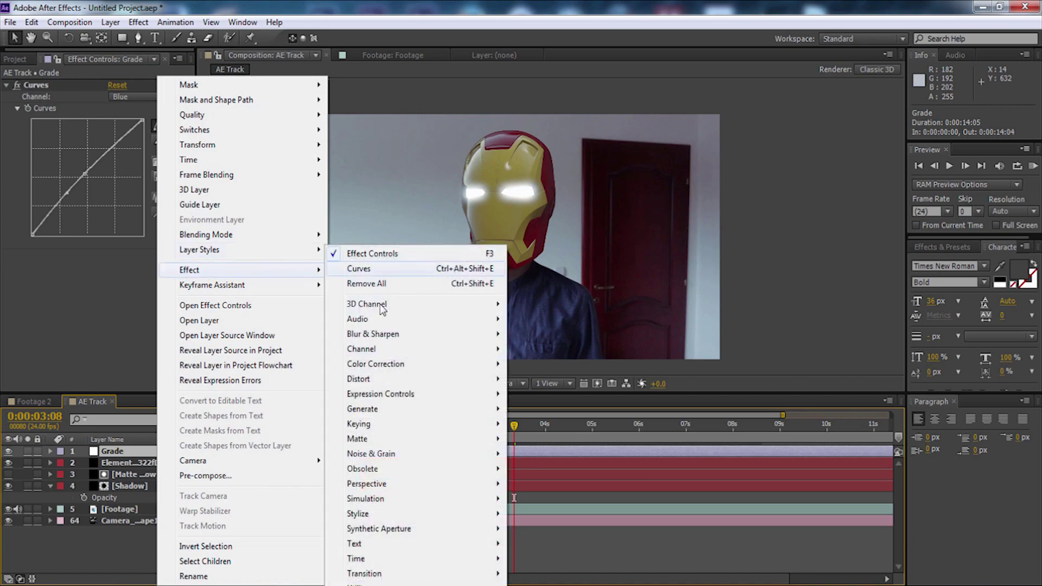
click(129, 464)
right_click(127, 463)
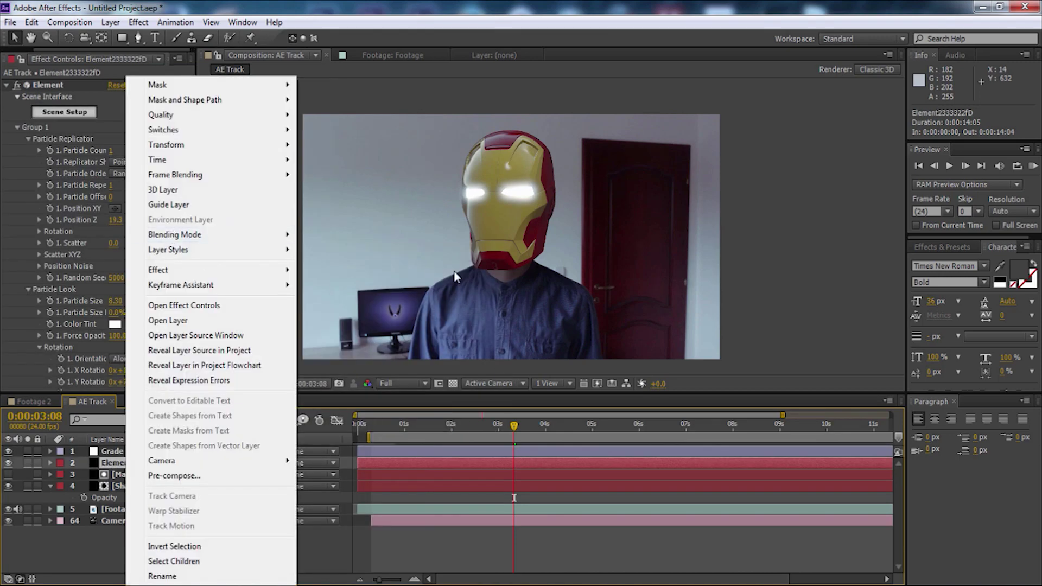
click(117, 462)
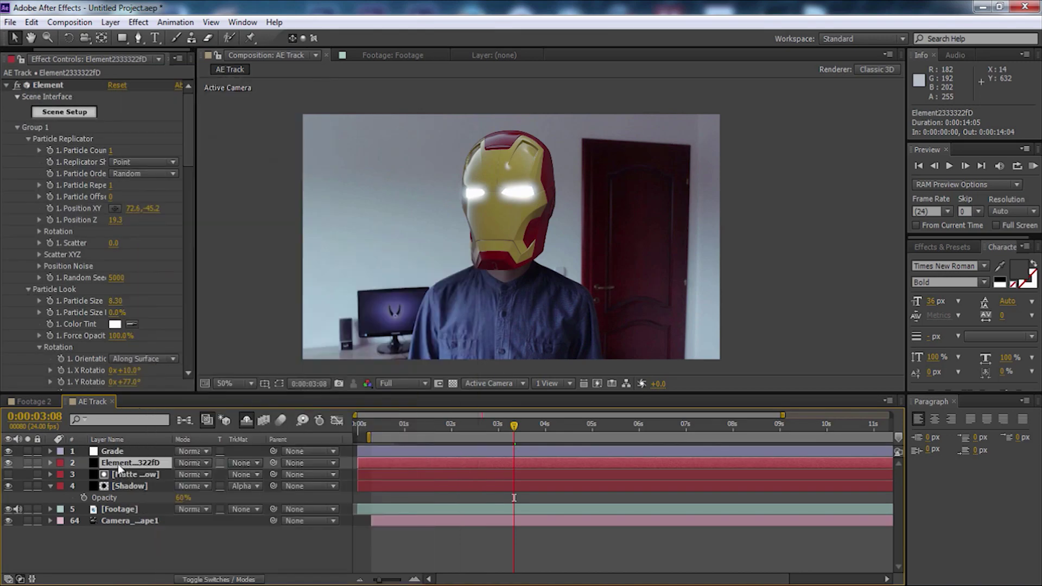
right_click(116, 463)
mouse_move(174, 272)
mouse_move(348, 454)
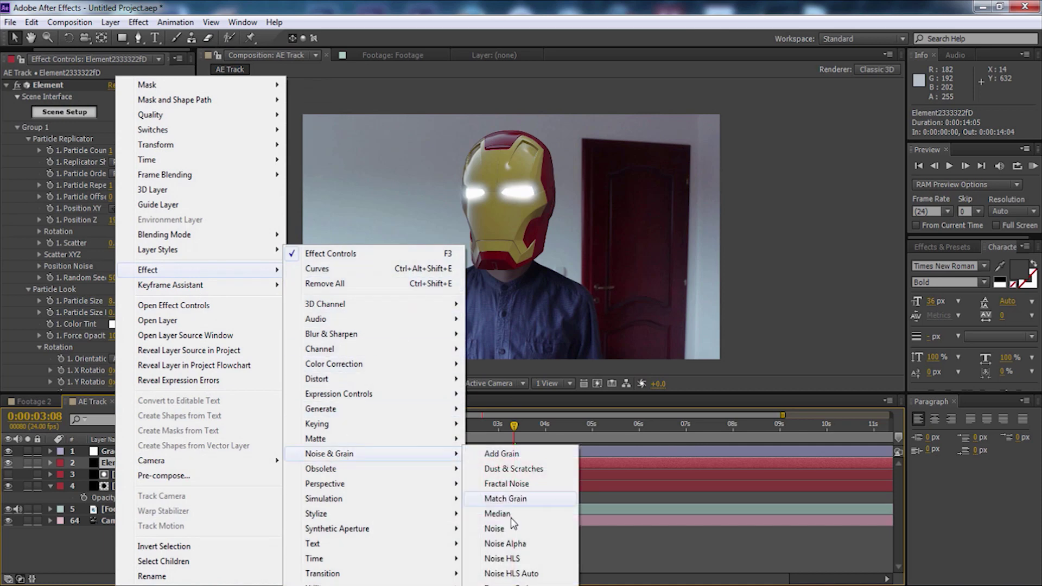
click(507, 529)
Set the Noise effect's Amount of Noise to 3%.
scroll(519, 230, up, 1)
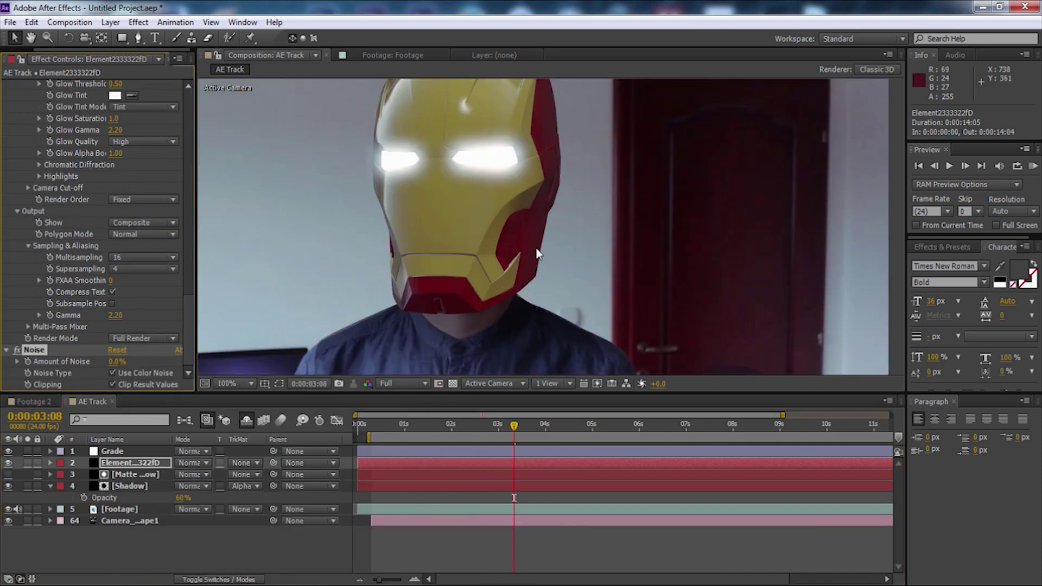
scroll(455, 294, up, 1)
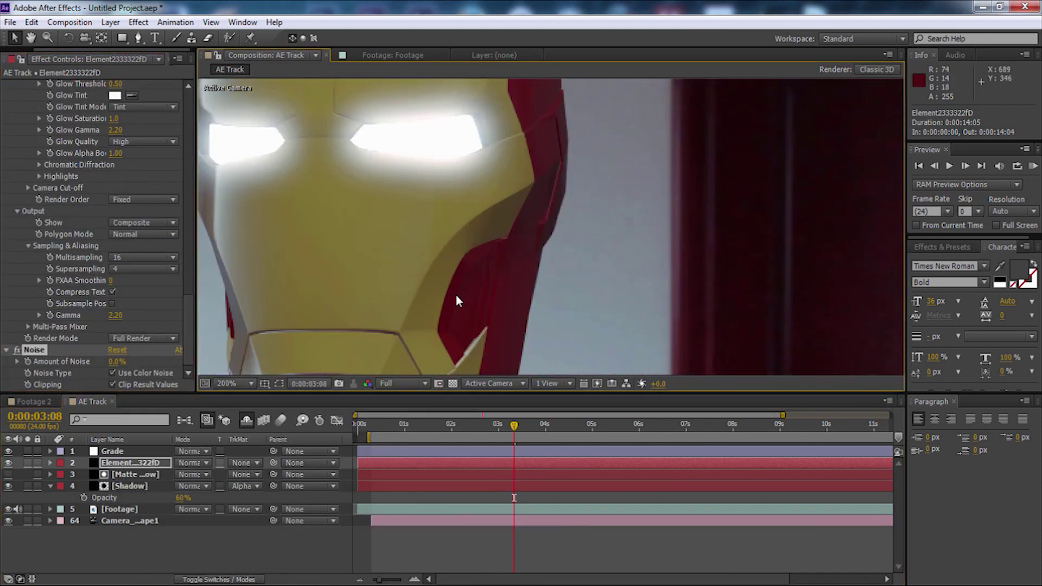
click(114, 361)
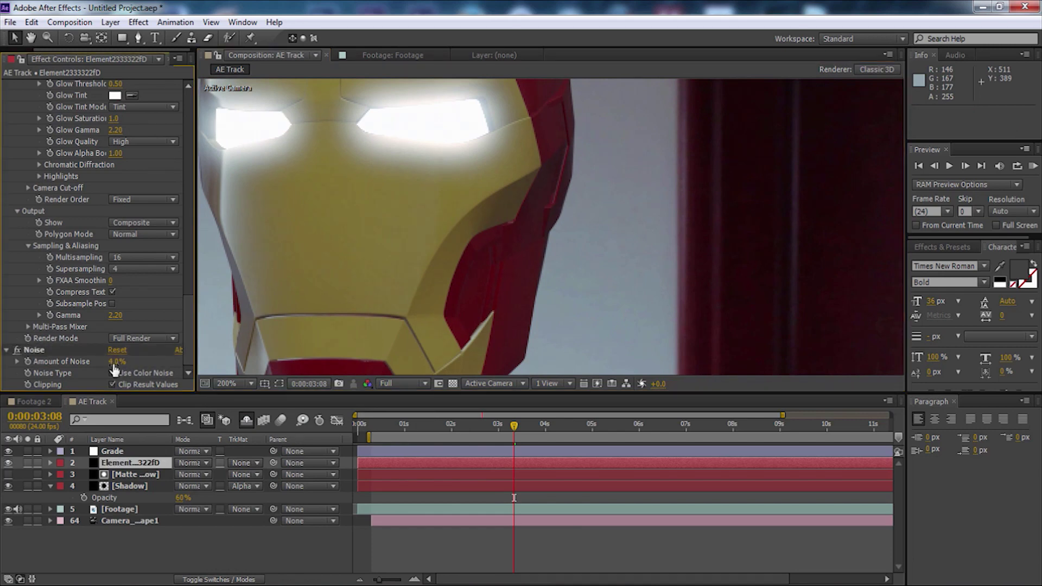
text(4)
key(Return)
scroll(551, 265, down, 1)
scroll(633, 267, up, 1)
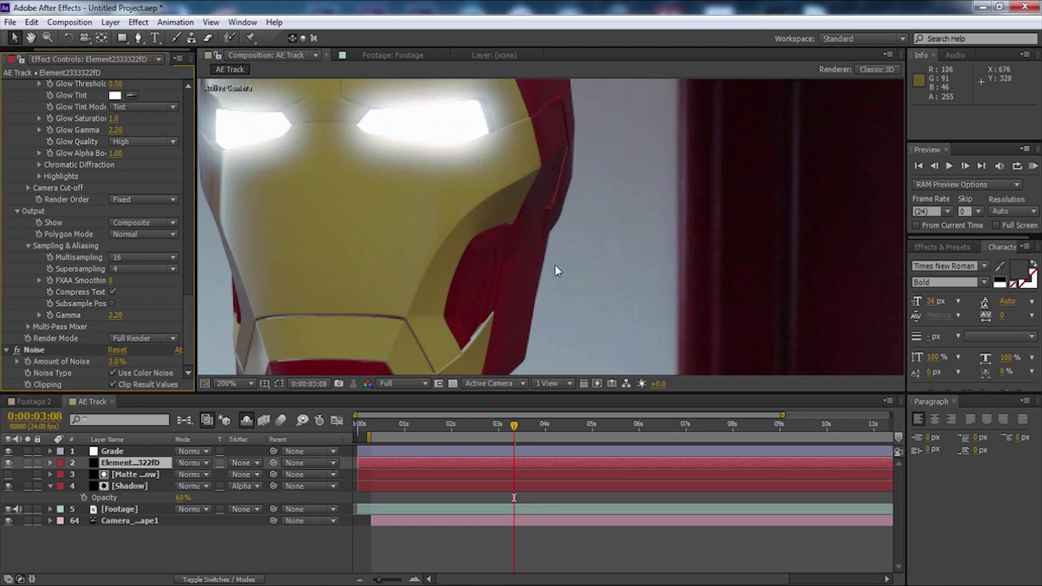
scroll(555, 280, down, 1)
drag(555, 285, 610, 304)
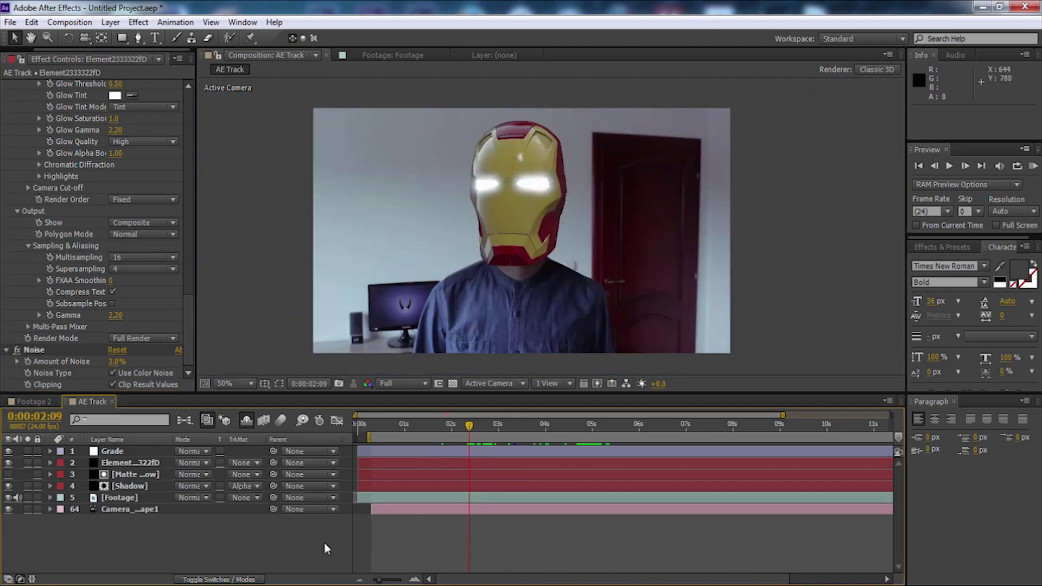